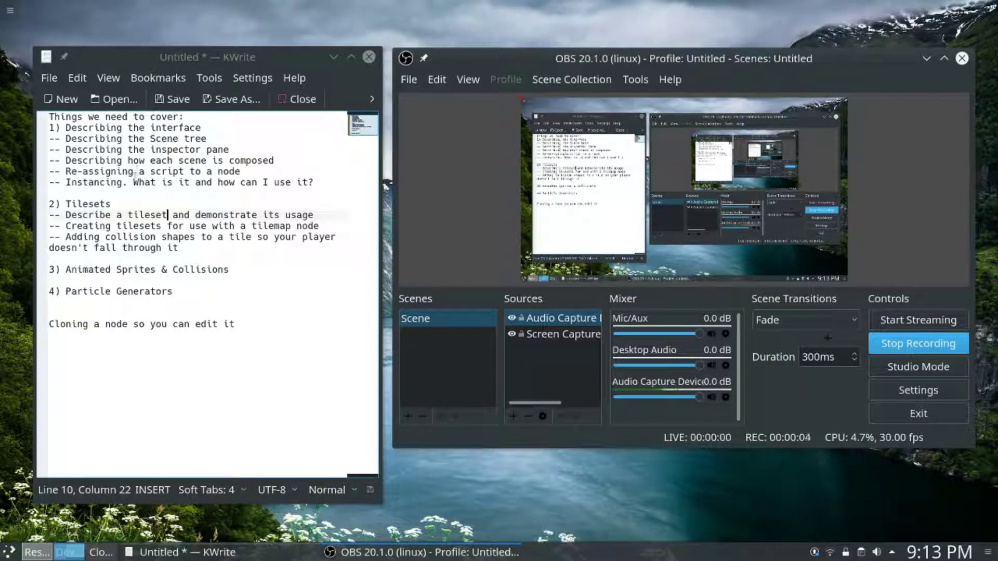
Mark the Tilesets heading and read the lines on creating and using tilesets in KWrite
left_click(121, 203)
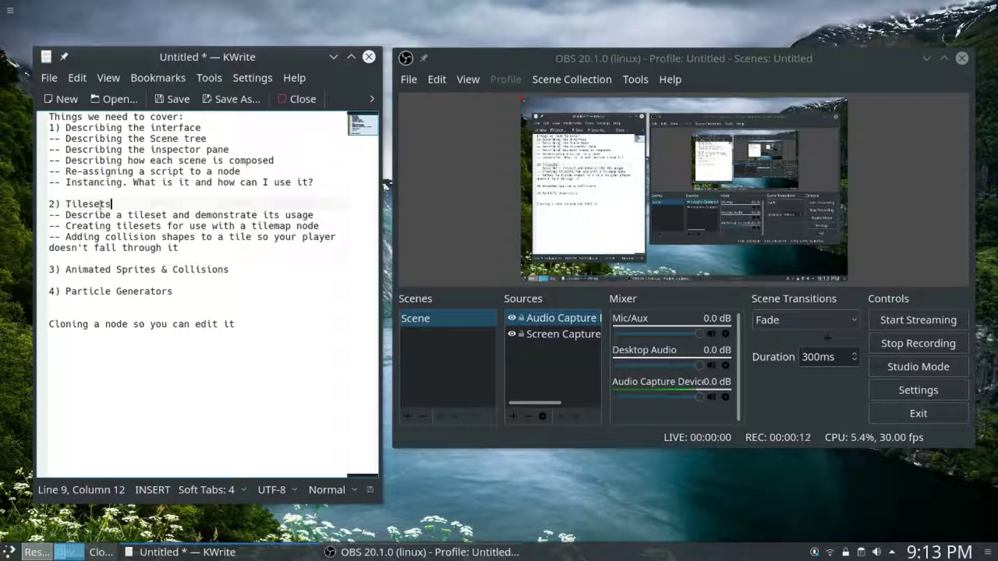
left_click_drag(66, 204, 113, 204)
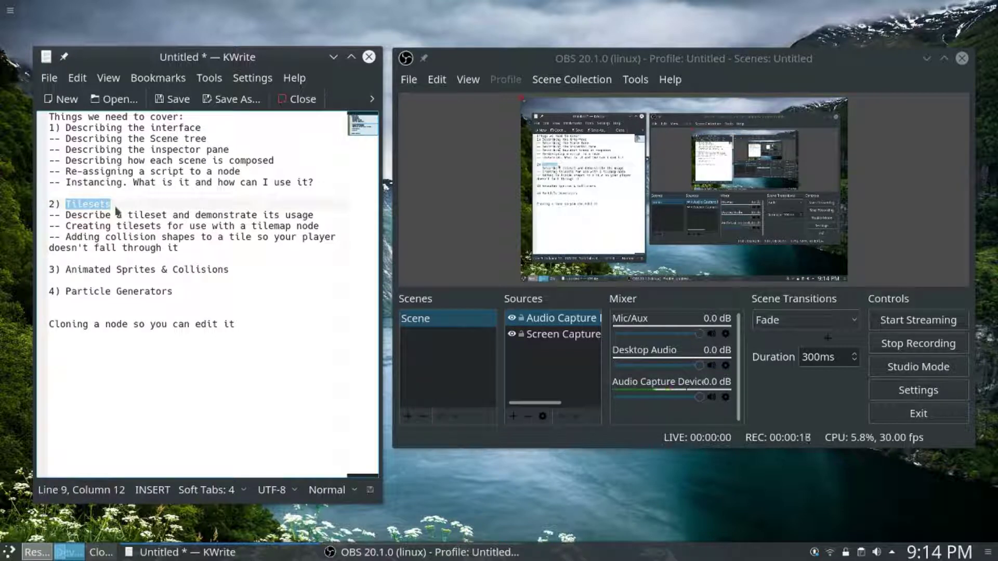
left_click(66, 226)
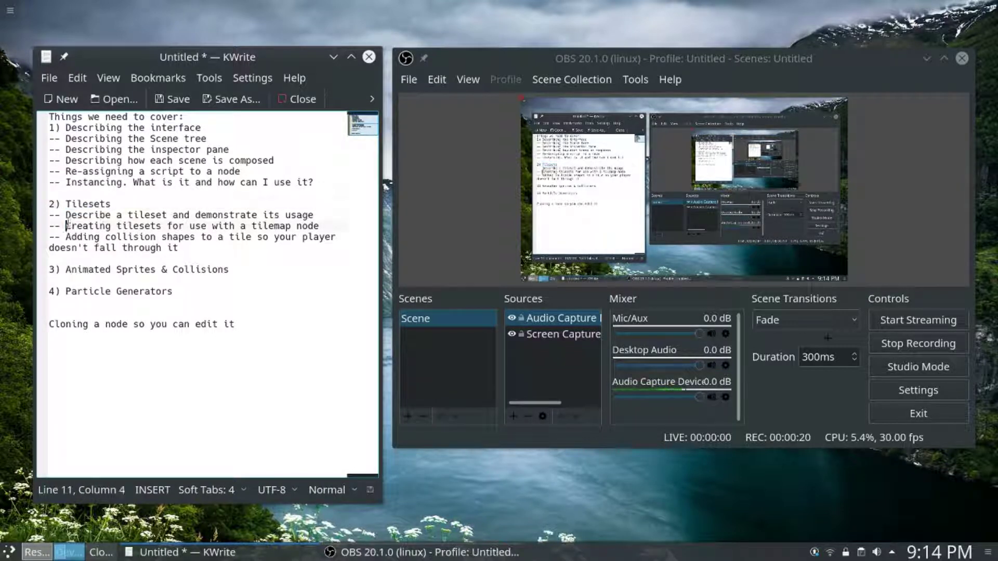
left_click(324, 215)
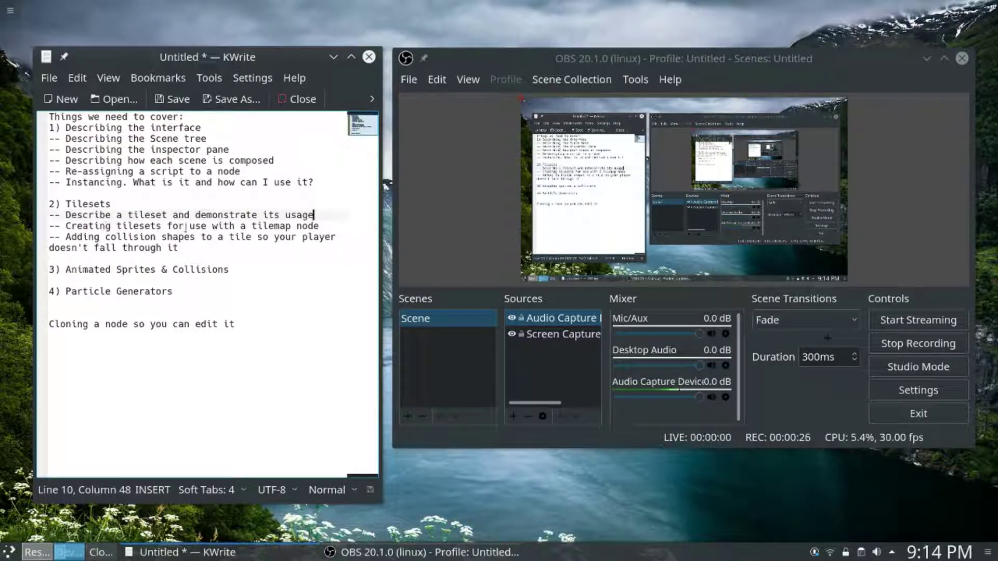
Read the tilemap-node and collision notes, then switch to the Godot editor showing Level1
left_click(266, 226)
left_click(200, 248)
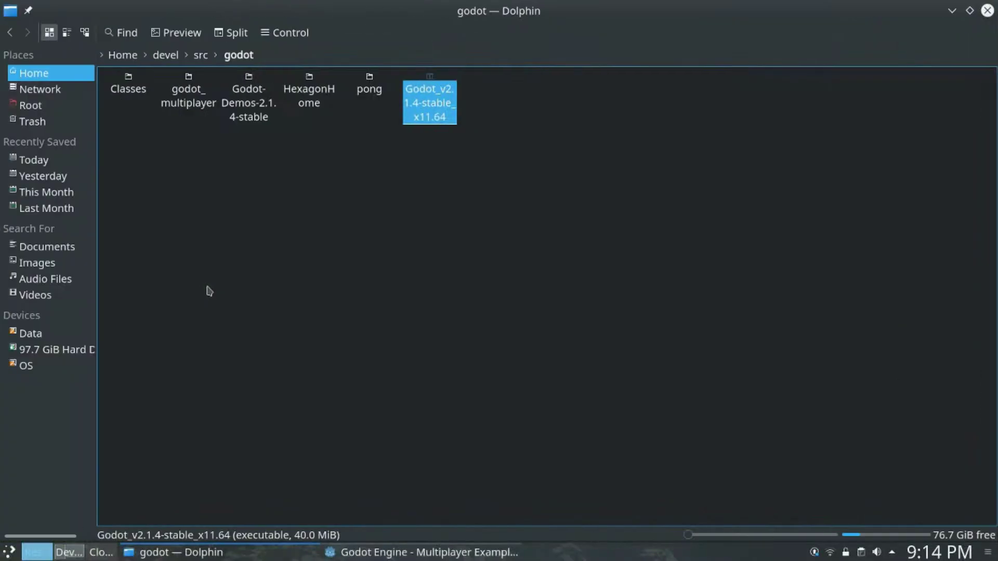
left_click(343, 552)
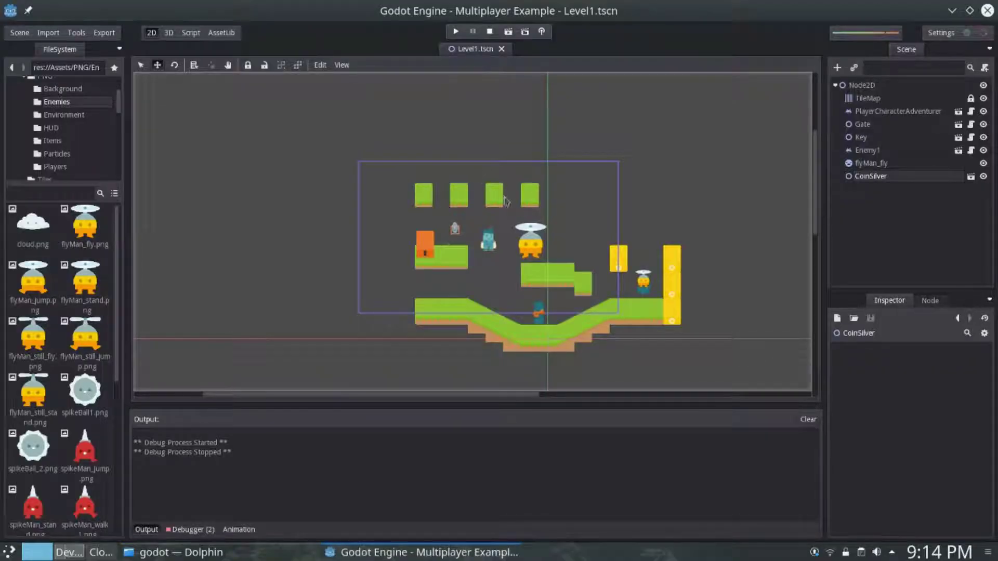
middle_click_drag(581, 266, 561, 244)
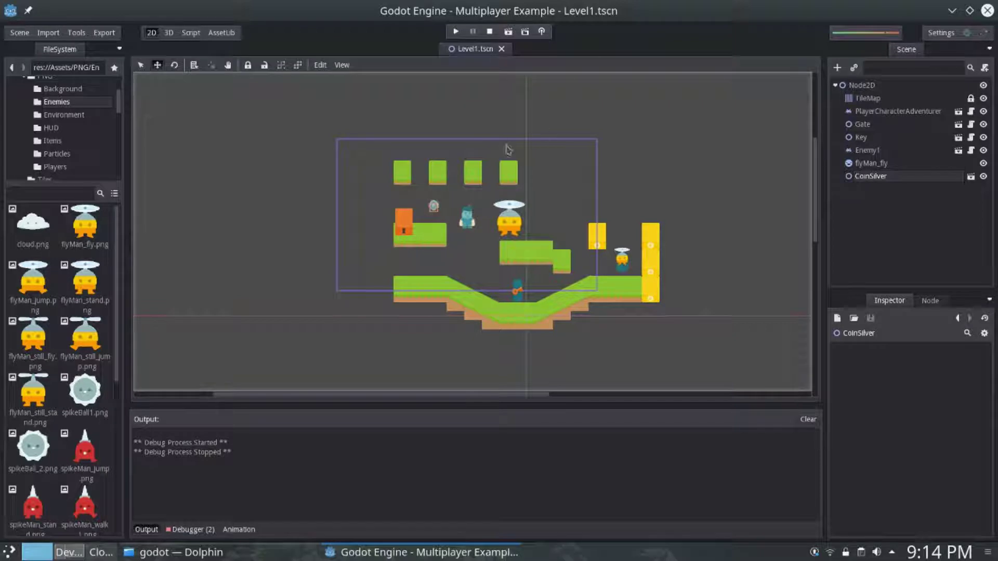
Run Level1 and walk the player right to the coin column, jumping and walking back
left_click(508, 32)
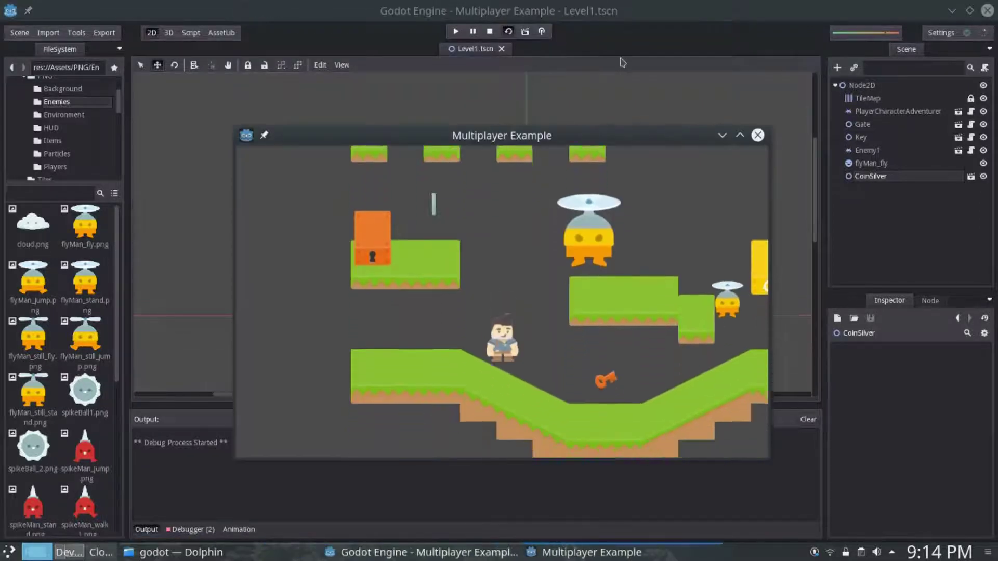
key("Right")
key("space")
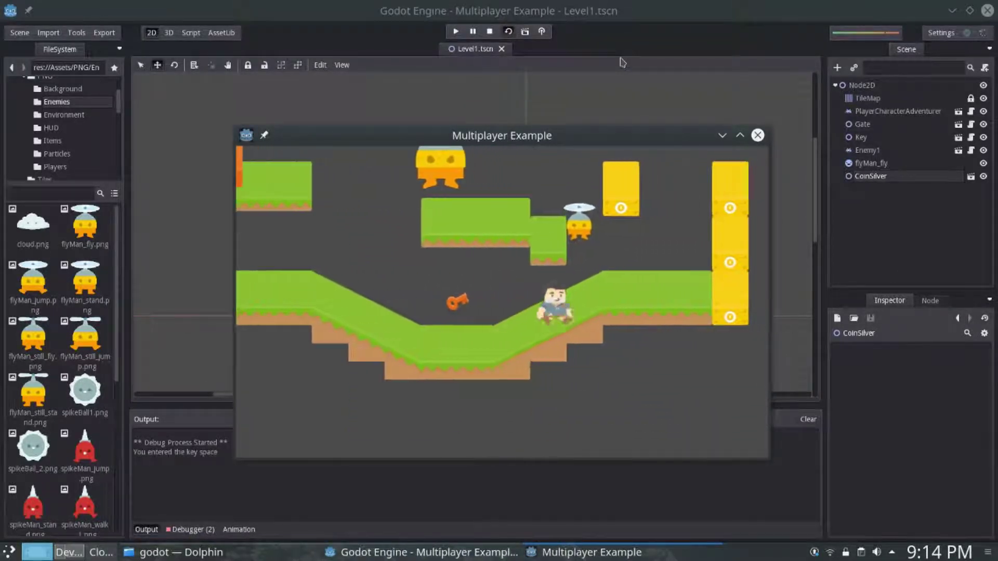
key("Right")
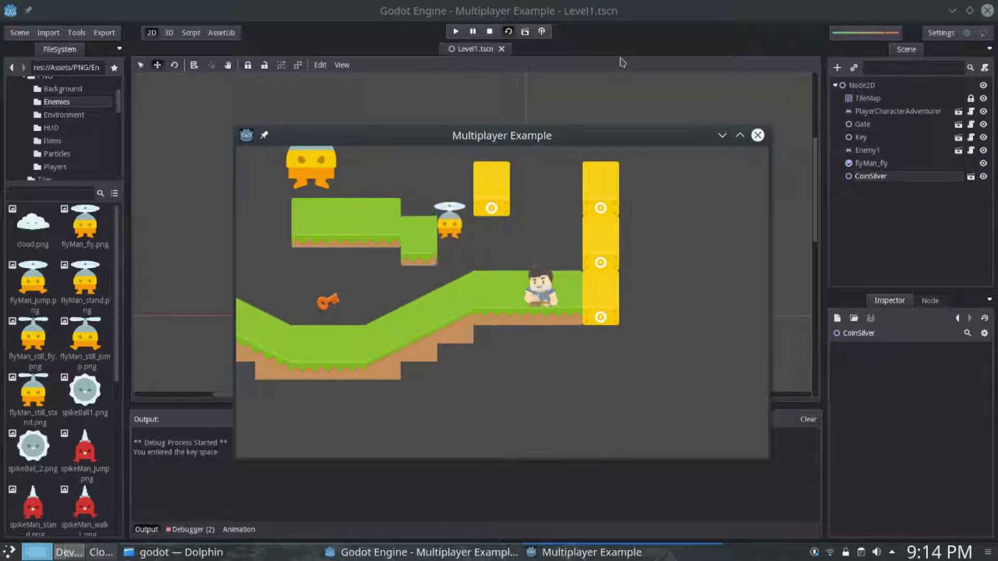
key("Up")
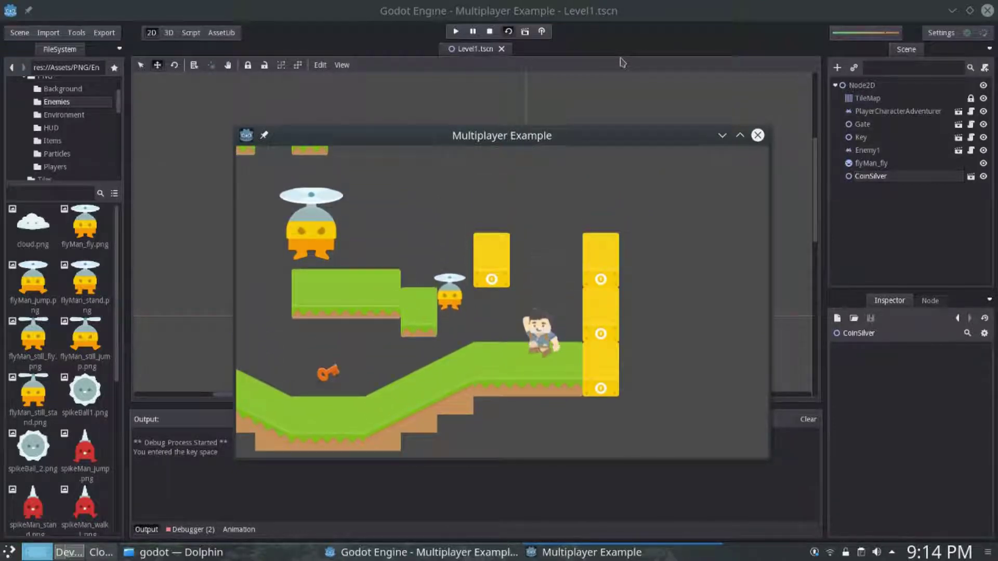
key("Left")
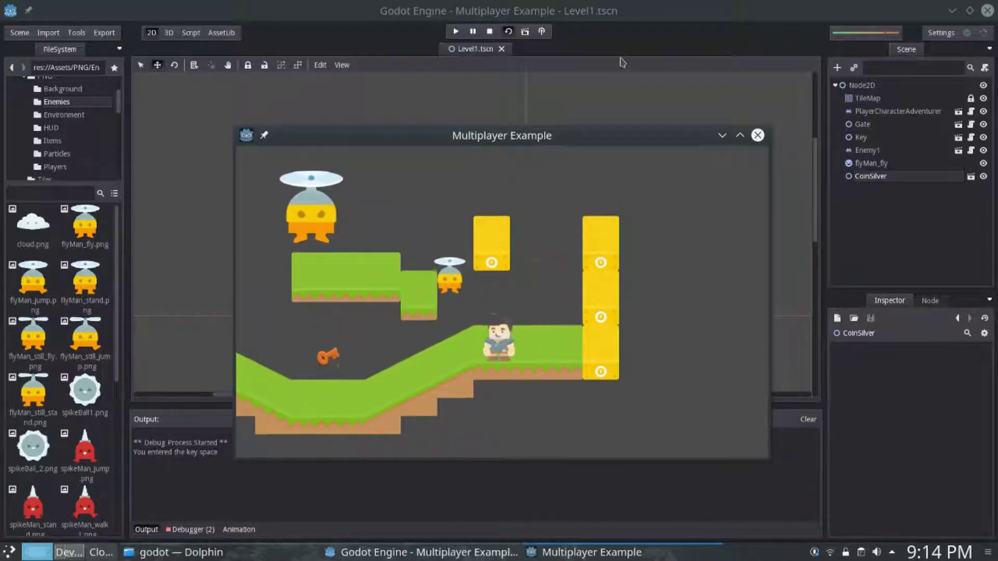
key("Up")
Jump beside the coin column again, walk left through the valley, then stop the game
key("Right")
key("Up")
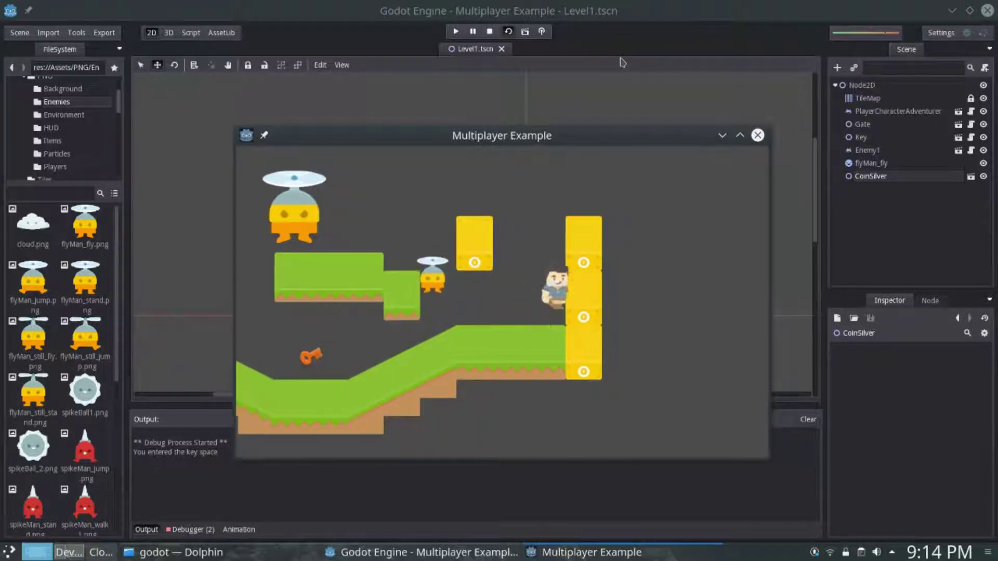
key("Left")
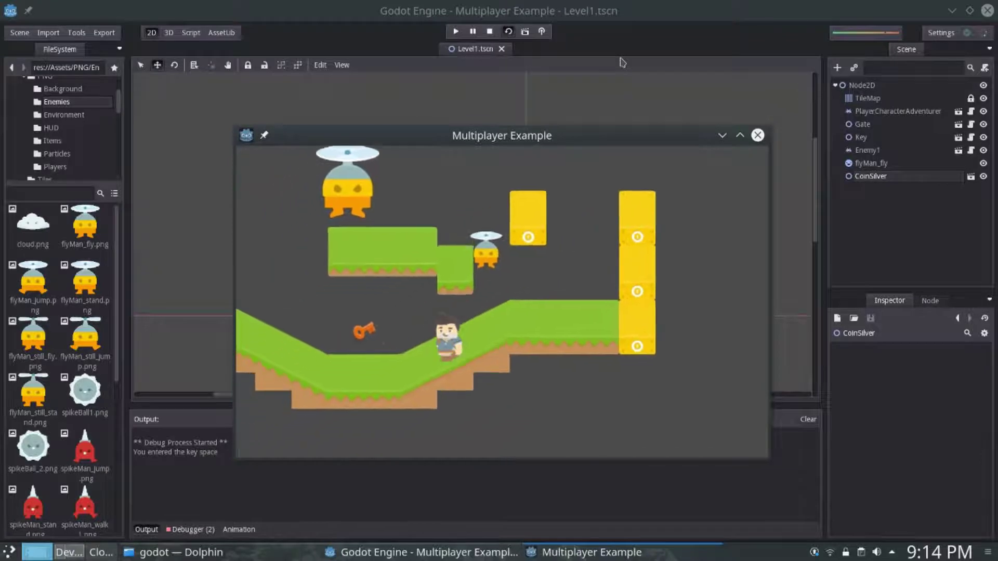
key("Left")
key("space")
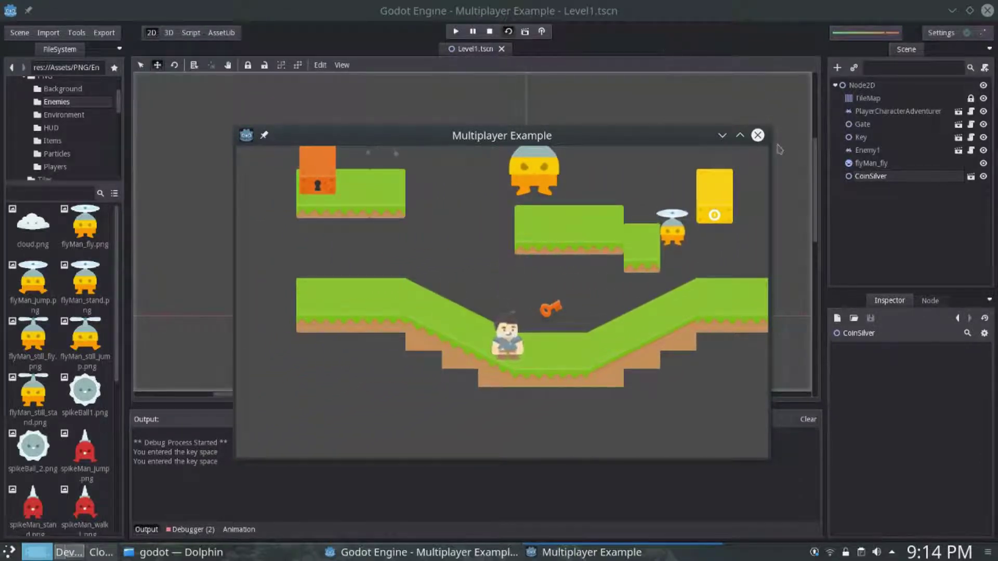
left_click(758, 136)
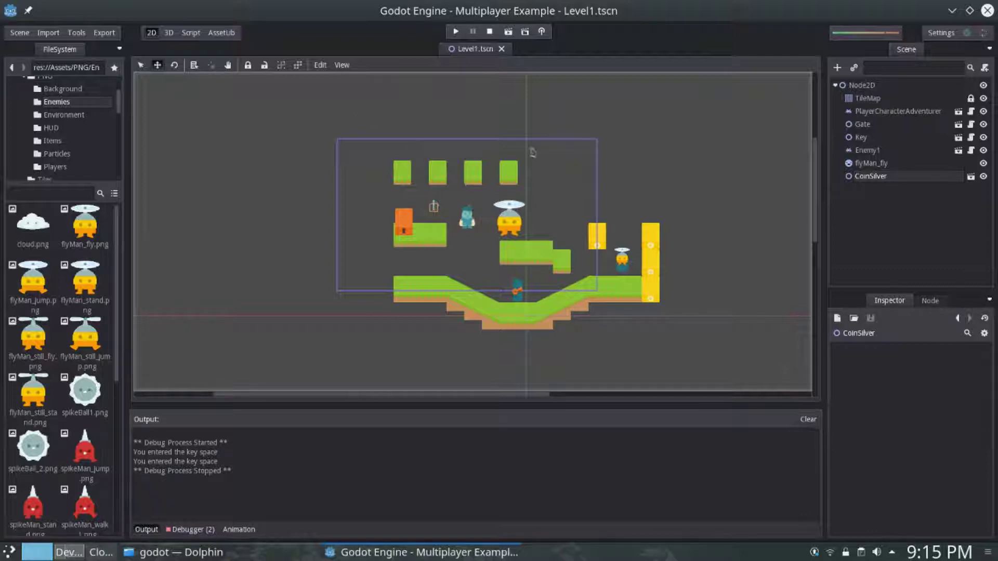
Paint tile 53 - grass onto the TileMap below the orange-box platform, then save and run
left_click(876, 103)
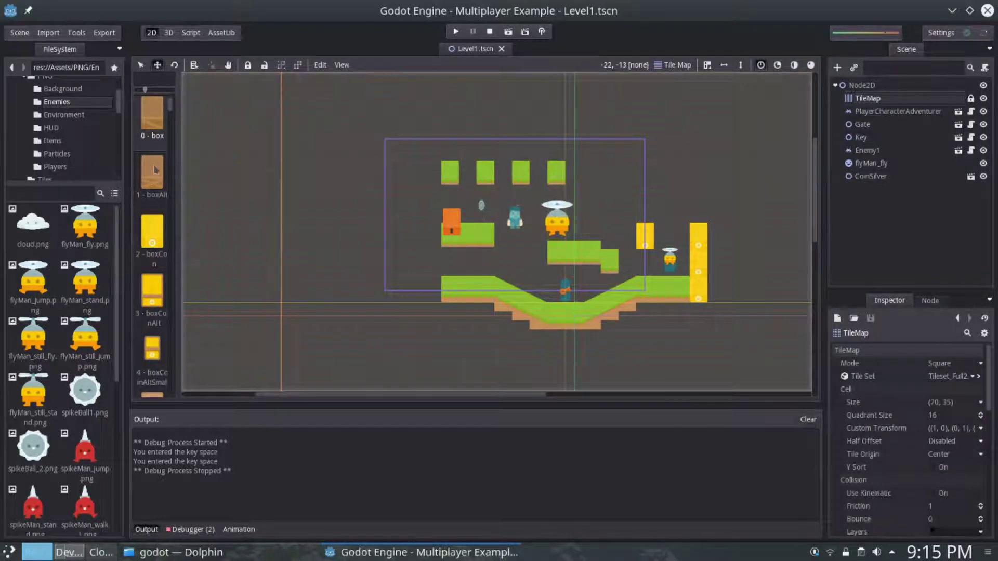
left_click_drag(176, 167, 284, 168)
scroll(256, 196, "down", 3)
scroll(256, 196, "down", 8)
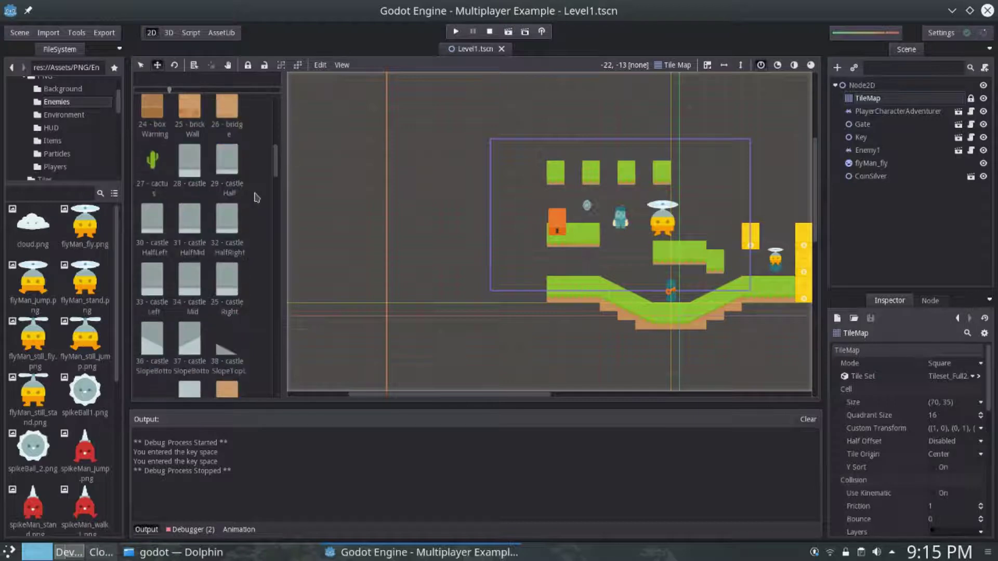
scroll(257, 196, "down", 6)
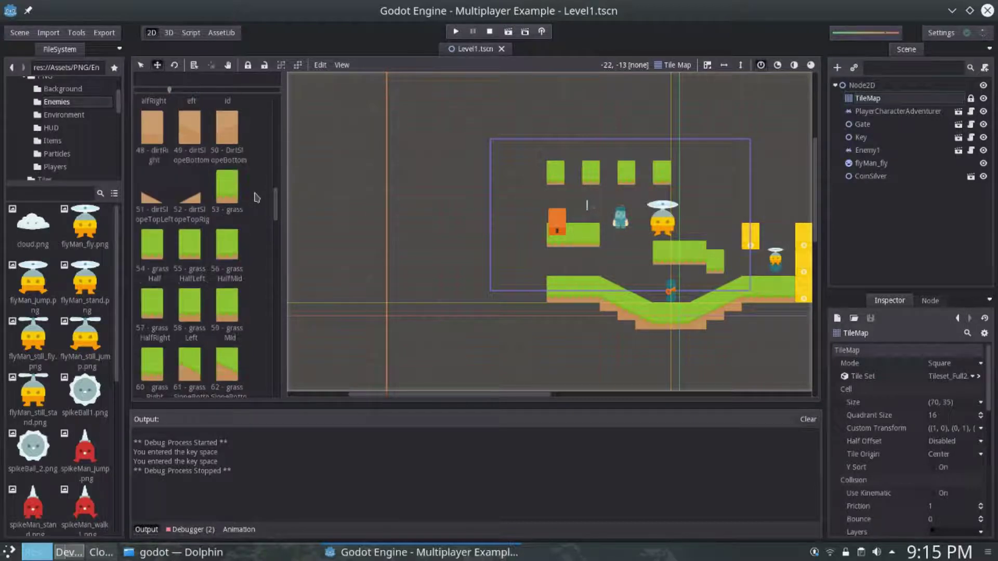
scroll(257, 196, "down", 1)
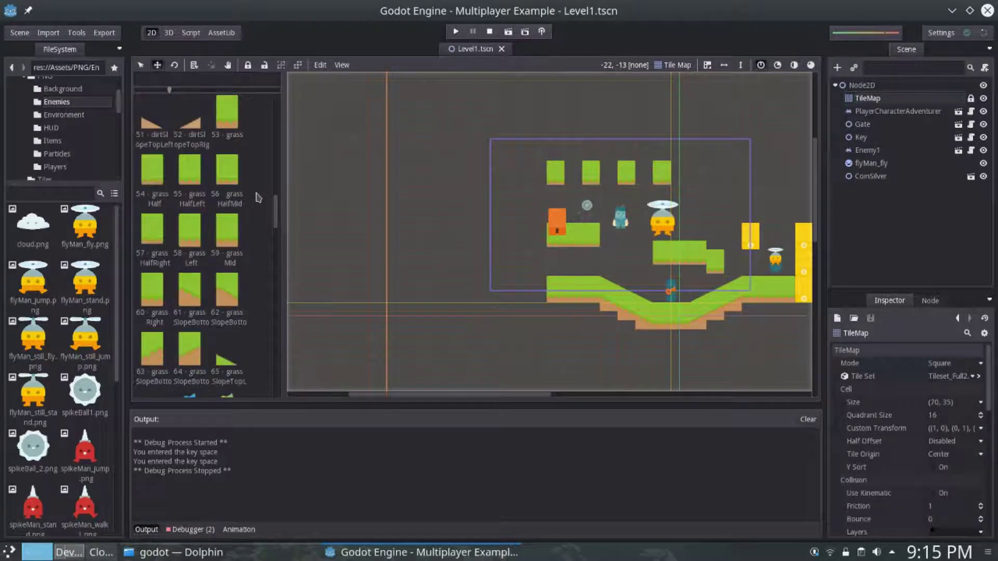
scroll(250, 202, "up", 3)
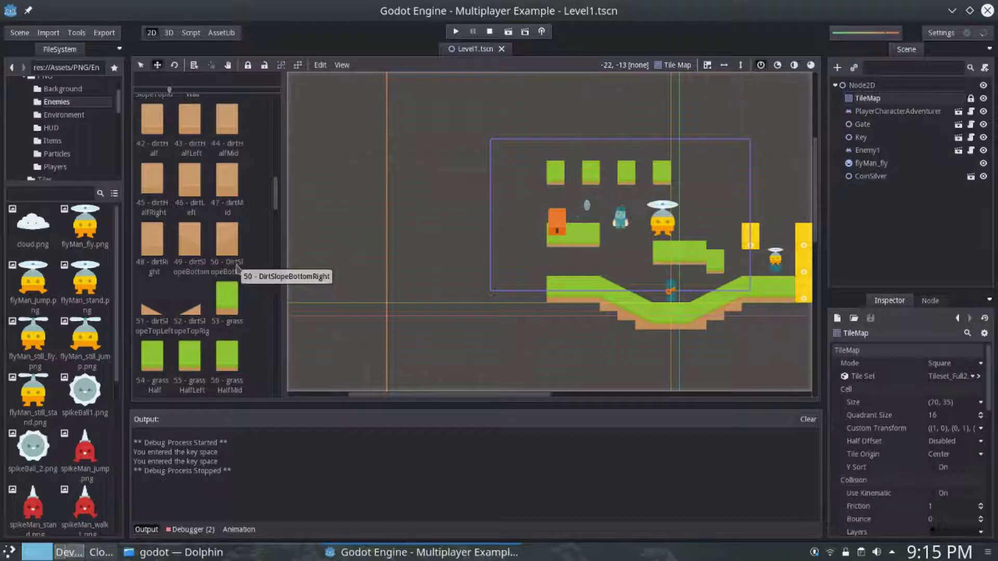
left_click(233, 307)
left_click(622, 252)
left_click(508, 32)
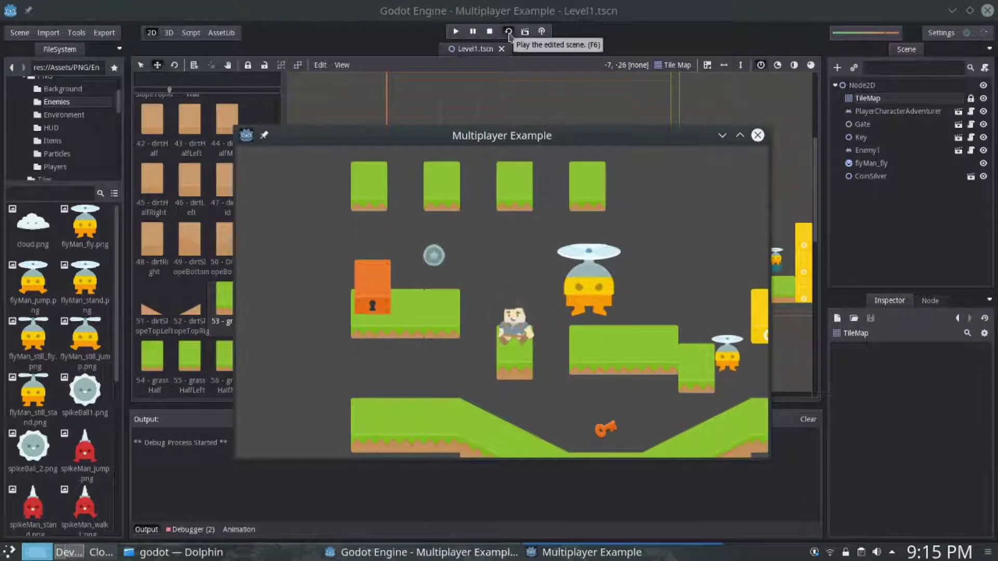
Jump onto the new grass block and hop back and forth between it and the platforms
key("Up")
key("Left")
key("Up")
key("Right")
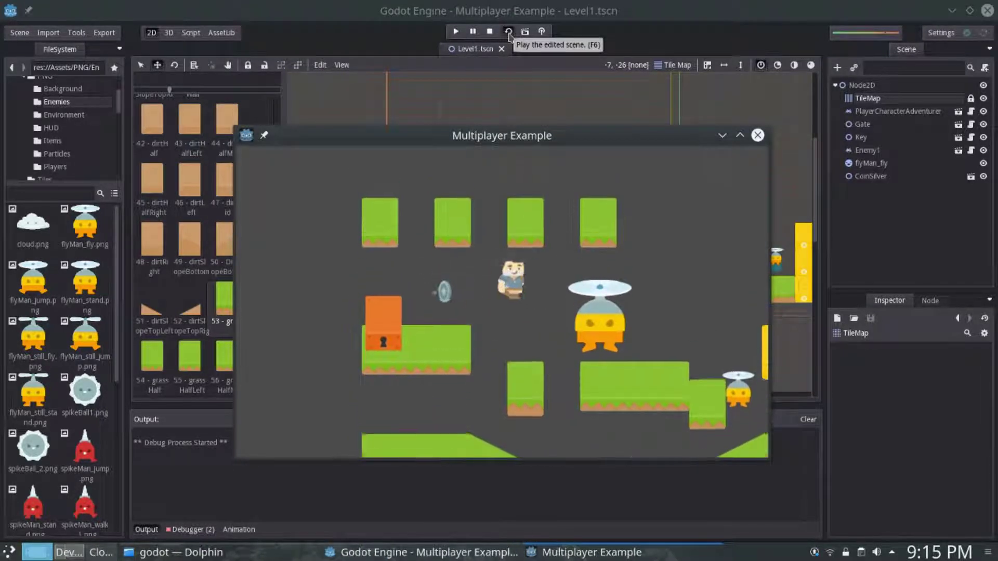
key("Up")
key("Right")
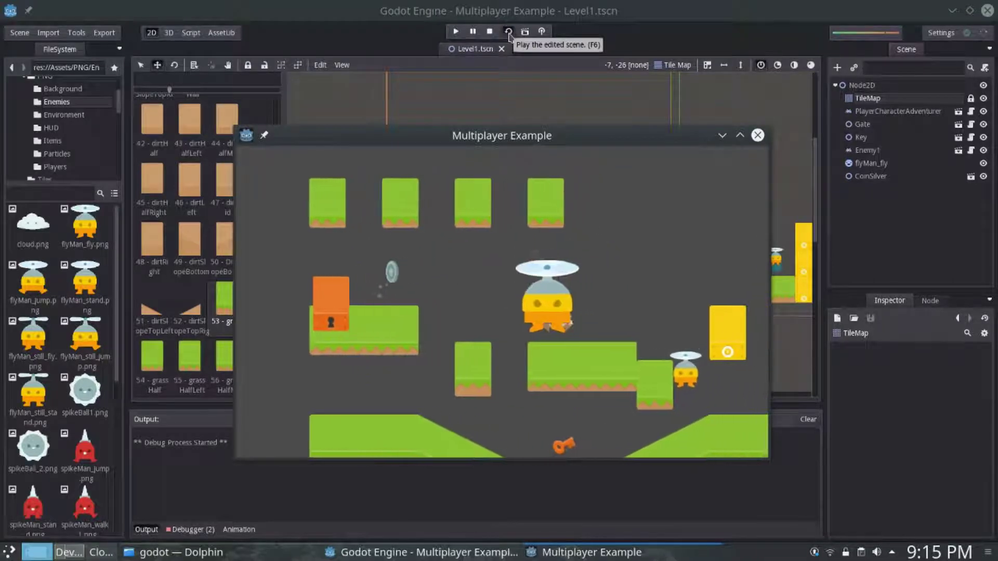
key("Up")
key("Left")
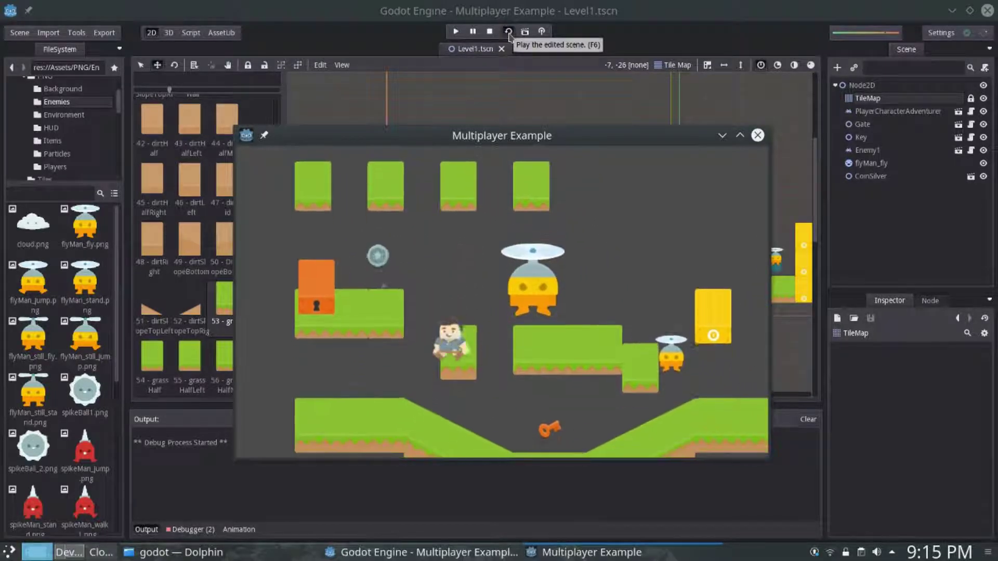
Jump to the orange-box platform, drop back to the grass block, reach the long platform, and close
key("Up")
key("Left")
key("Up")
key("Right")
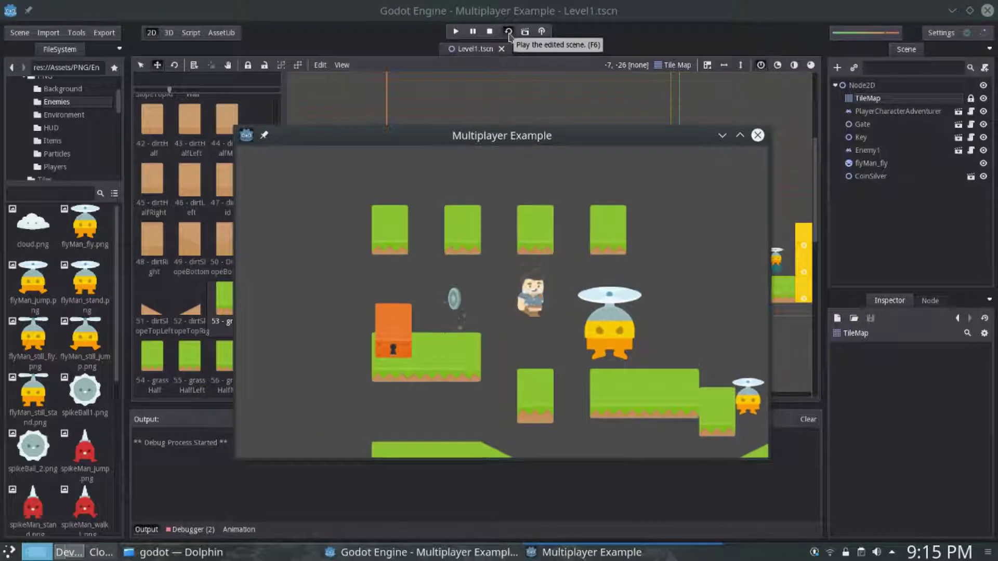
key("Up")
key("Right")
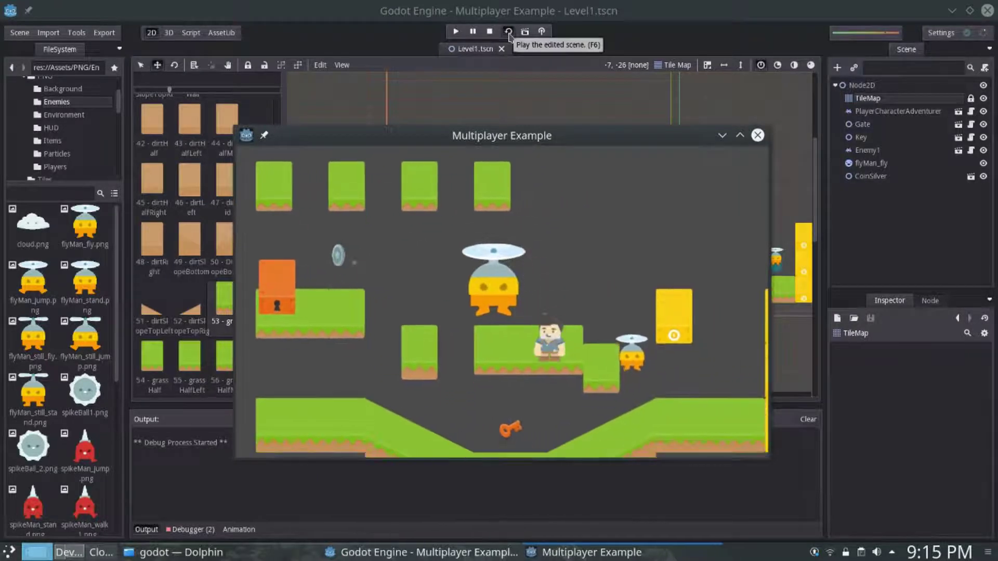
left_click(757, 135)
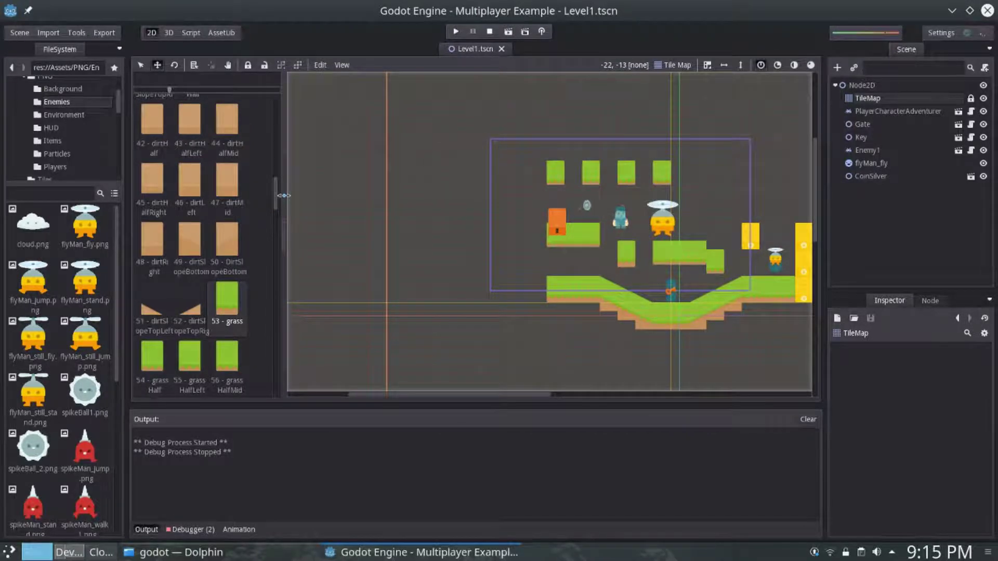
Inspect the TileMap's properties: tile set Tileset_Full2.tres, square mode, 70×35 cell size
left_click_drag(283, 195, 267, 197)
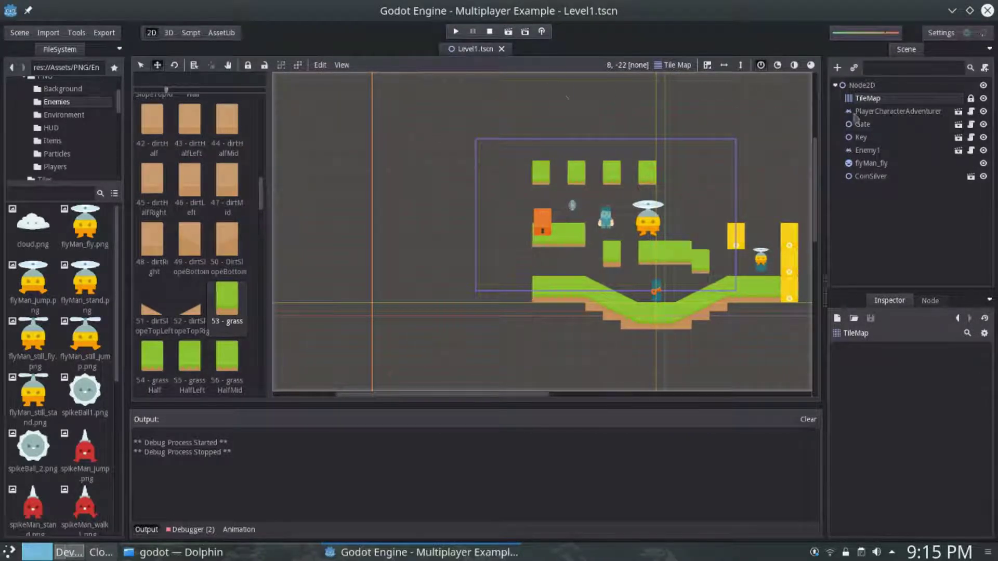
left_click(867, 100)
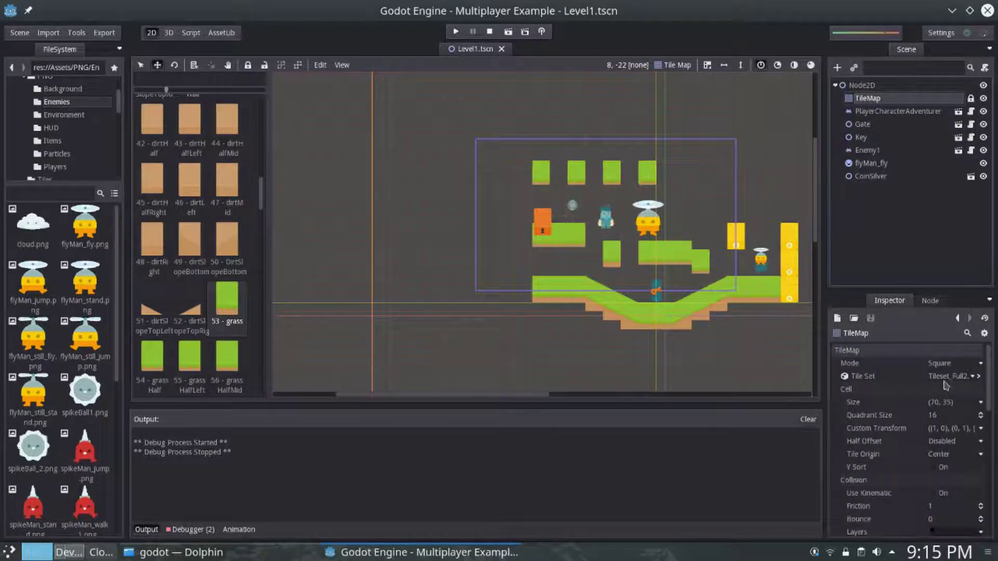
left_click_drag(825, 388, 790, 387)
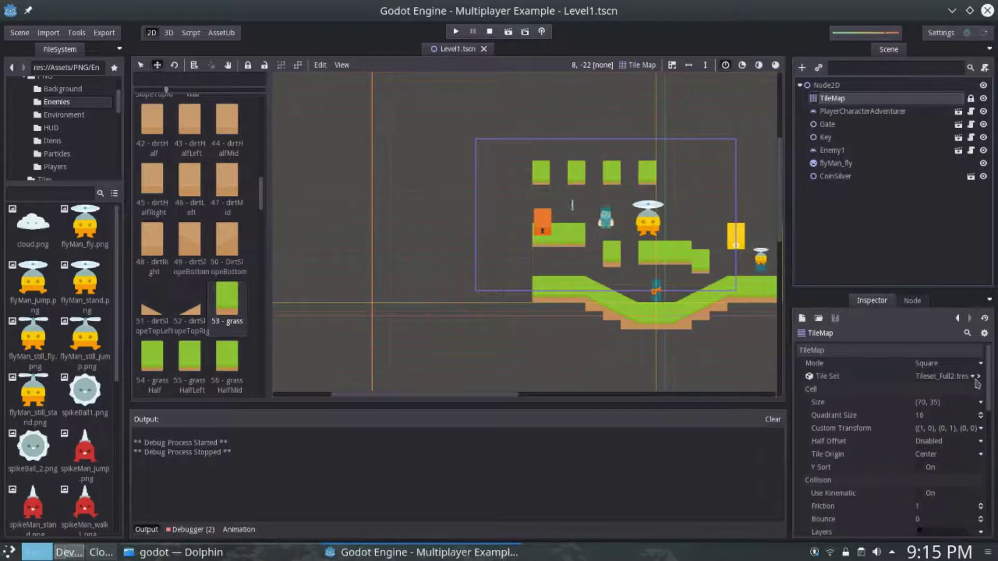
left_click(974, 377)
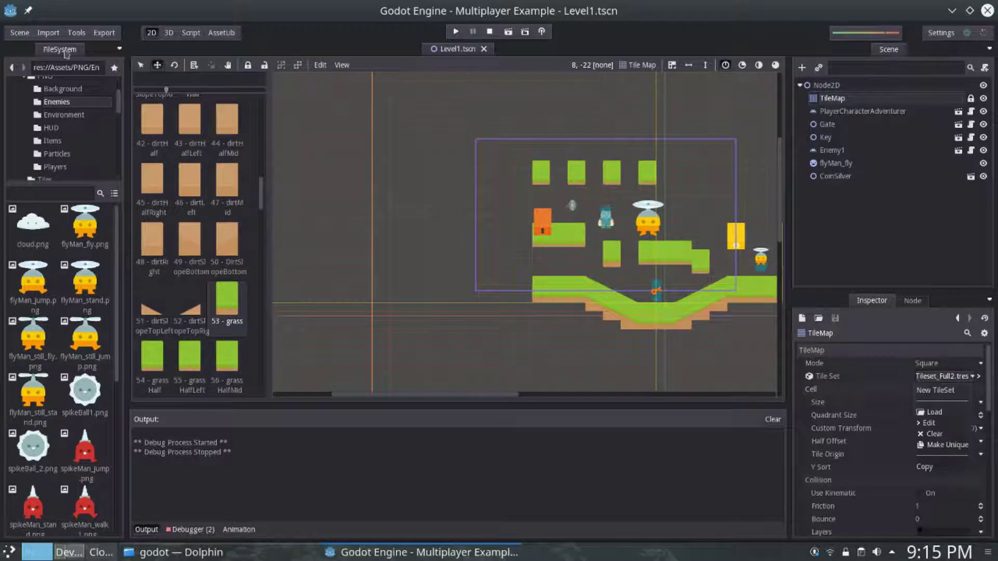
left_click(17, 33)
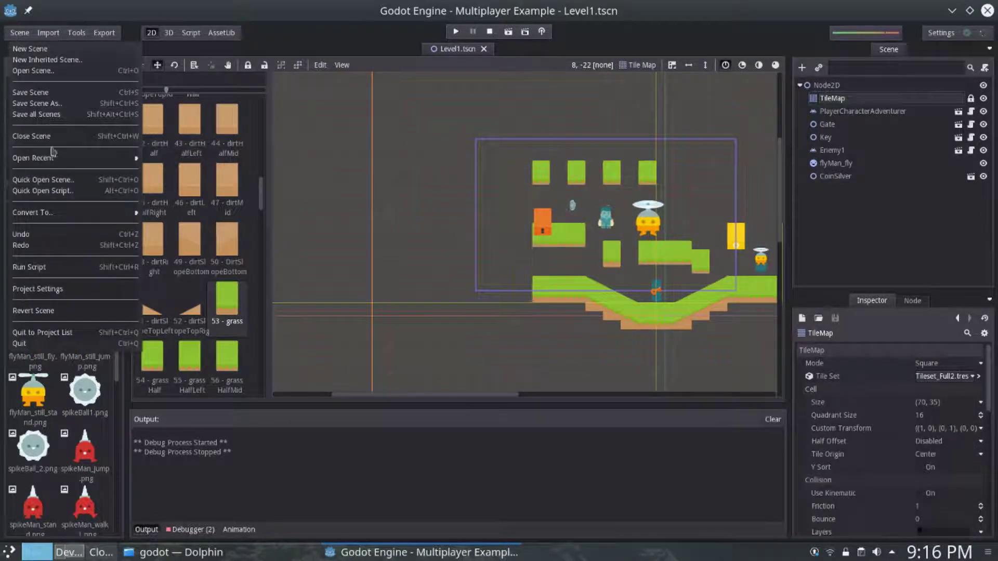
mouse_move(55, 162)
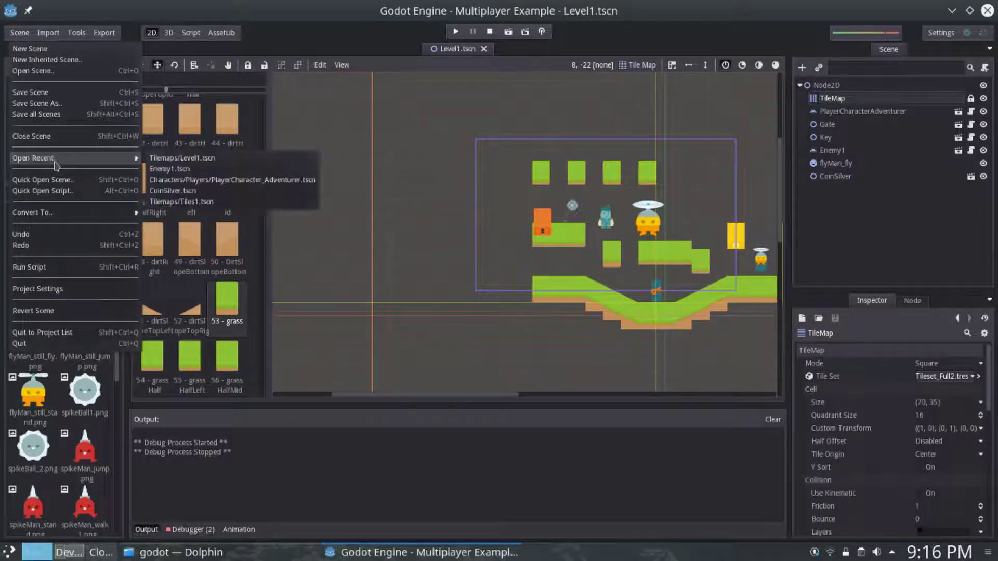
Open Tiles1.tscn from the res://Tilemaps folder
left_click(56, 71)
double_click(242, 170)
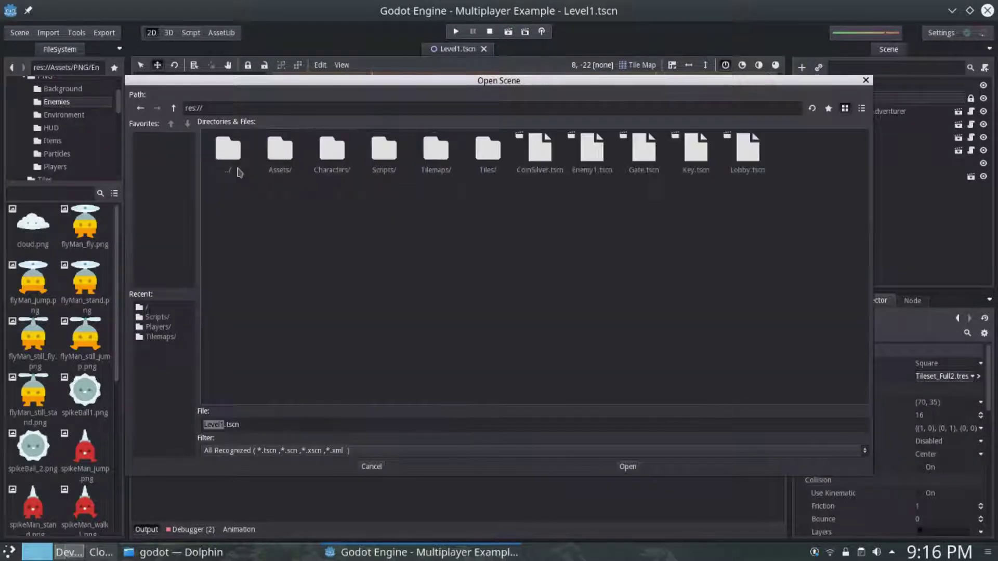
left_click(488, 164)
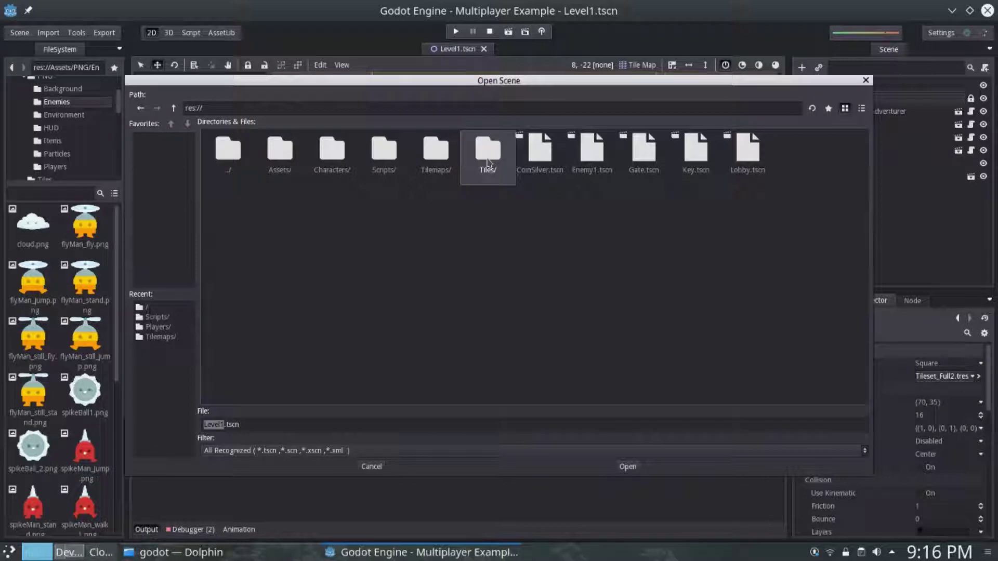
double_click(487, 164)
double_click(229, 153)
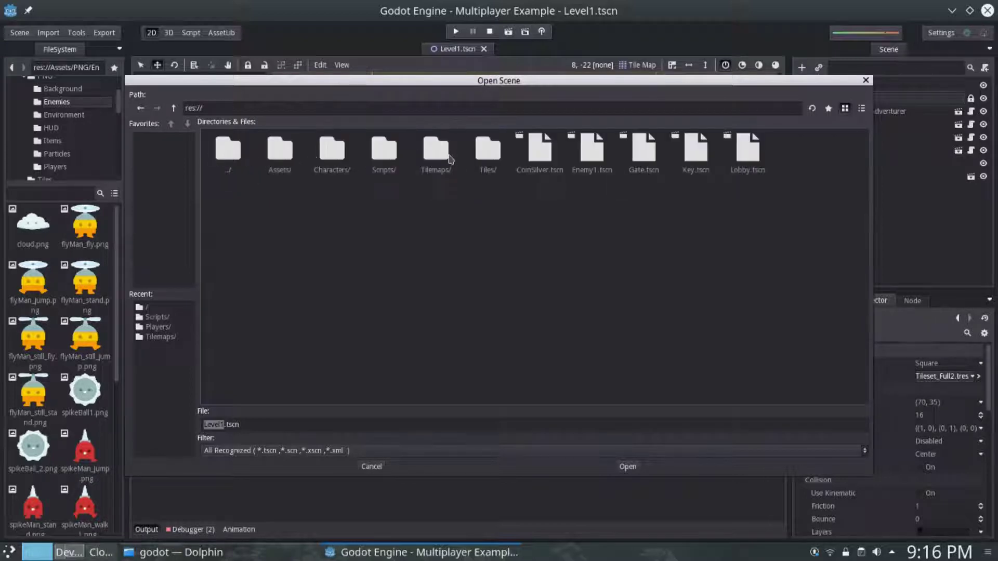
double_click(438, 156)
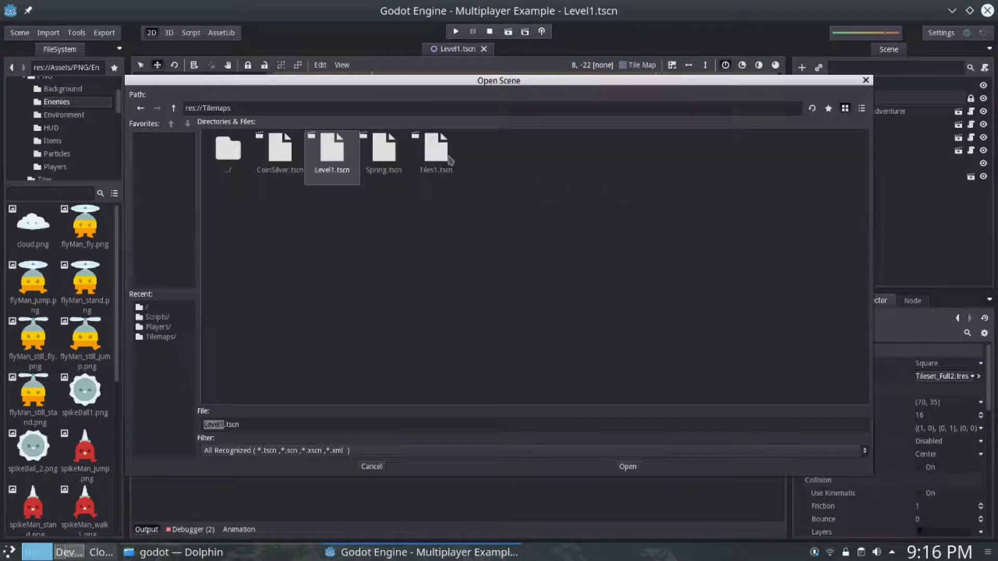
left_click(431, 177)
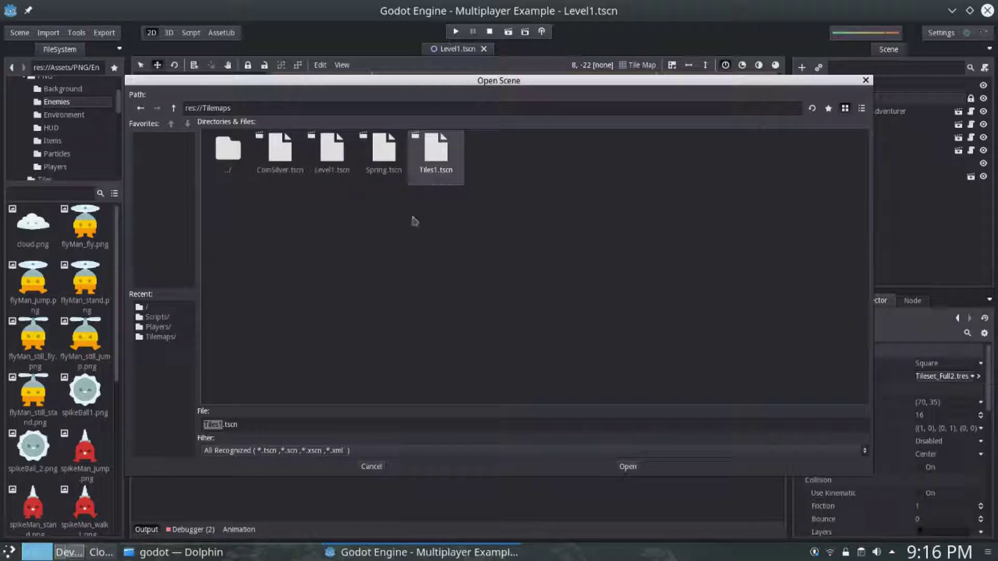
left_click(639, 469)
Scroll through Tiles1 to view its box, grass and coin tile sprites
scroll(457, 260, "down", 2)
scroll(455, 257, "down", 5)
scroll(461, 183, "up", 5)
scroll(631, 289, "down", 3)
scroll(608, 262, "up", 2)
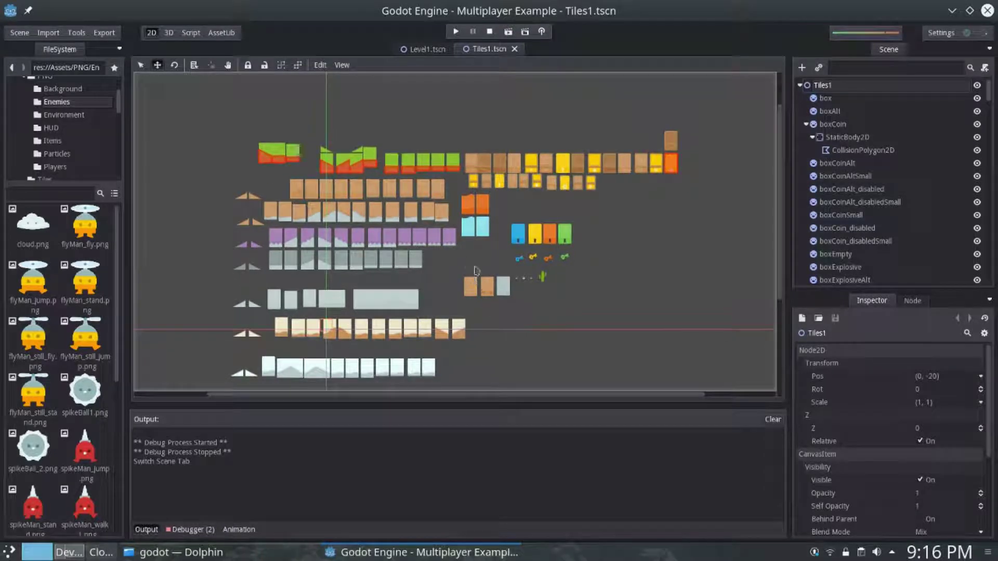
Switch from Level1 back to Tiles1 and zoom in on the grass tiles
left_click(424, 50)
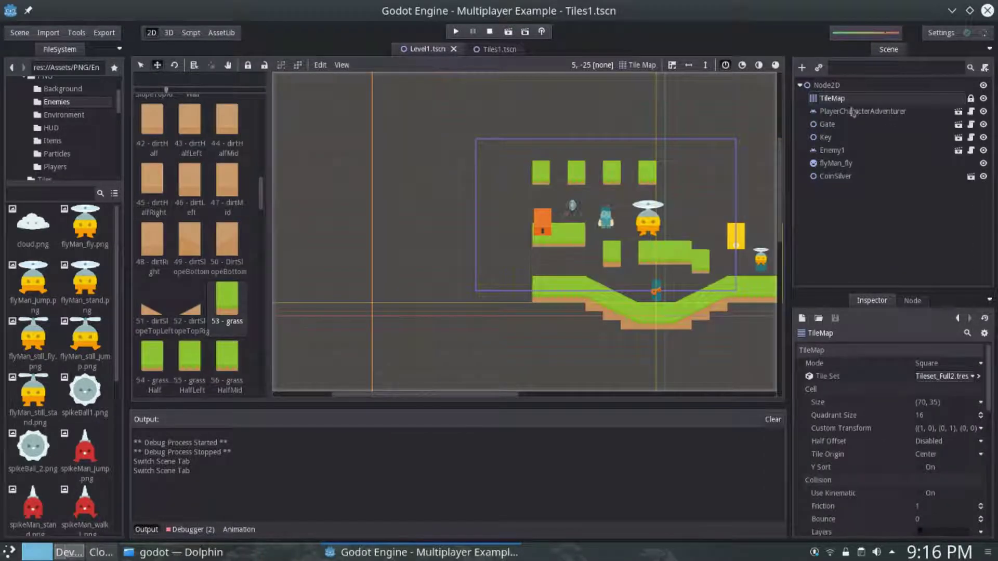
left_click(488, 49)
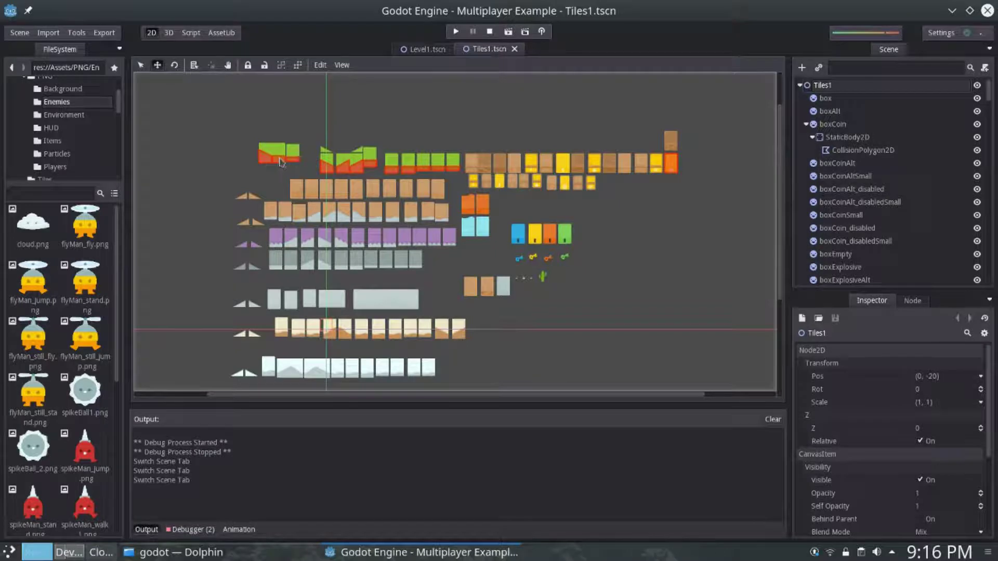
scroll(268, 159, "up", 2)
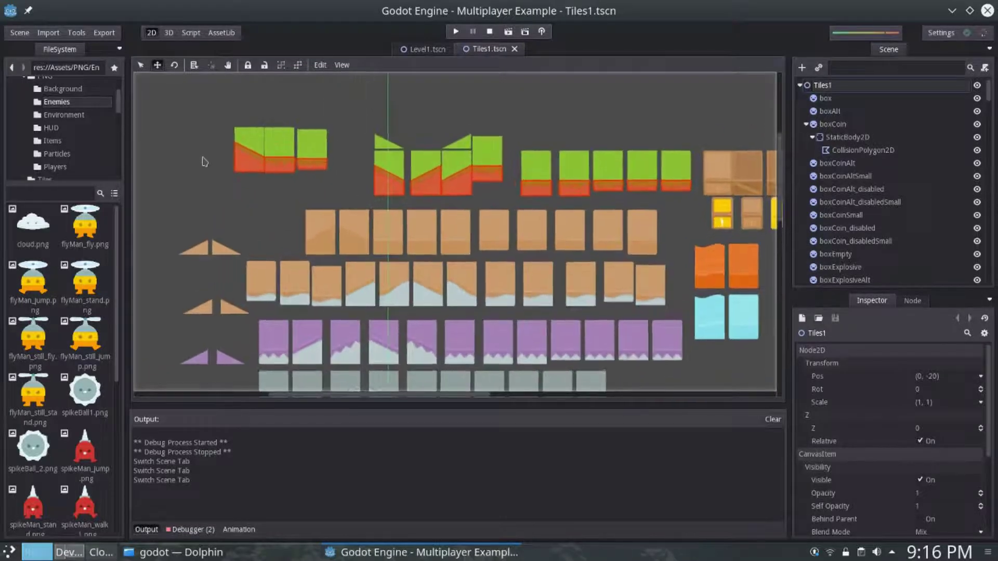
middle_click_drag(205, 161, 364, 253)
scroll(364, 253, "up", 3)
scroll(435, 256, "up", 4)
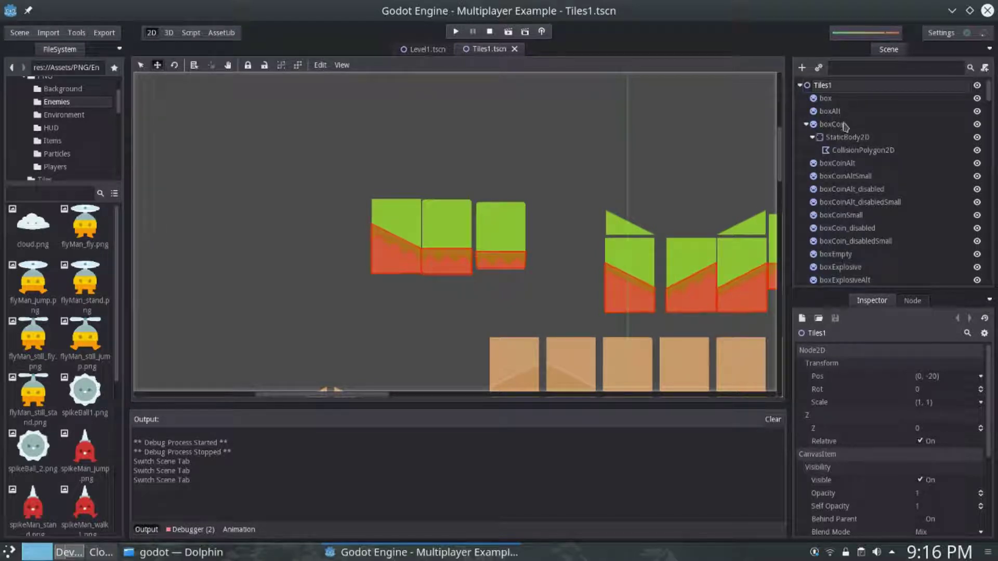
scroll(920, 215, "down", 10)
scroll(908, 205, "up", 3)
Select grassSlopeBottomLeft, trial-move its StaticBody2D and undo, then select its CollisionPolygon2D
left_click(414, 222)
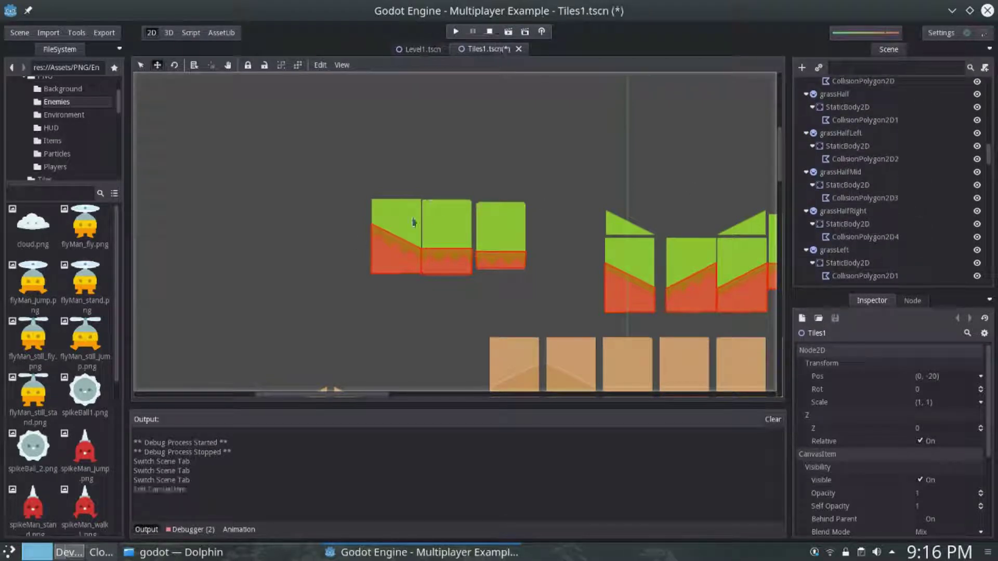
left_click(392, 216)
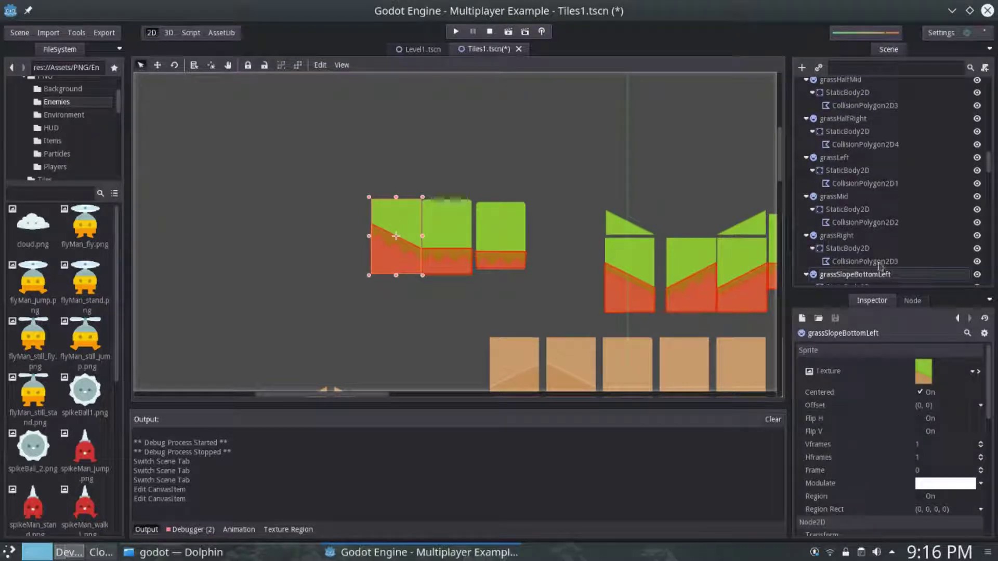
scroll(884, 264, "down", 2)
scroll(881, 253, "down", 1)
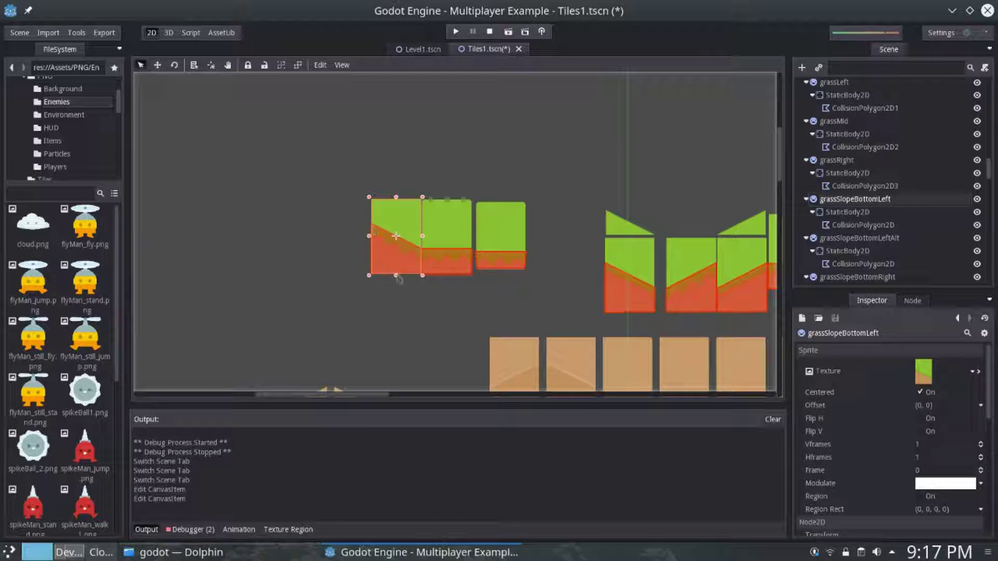
left_click_drag(400, 217, 339, 217)
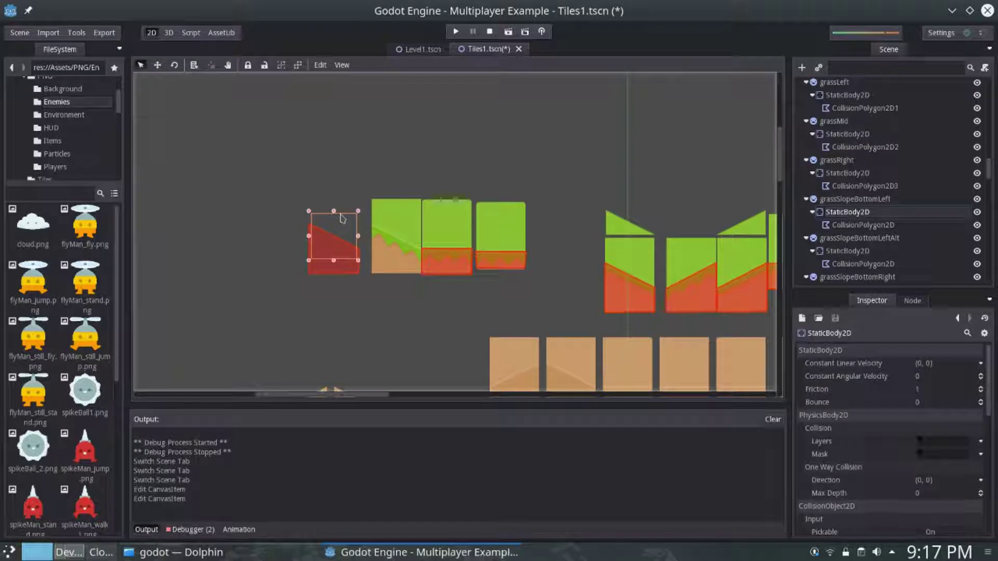
key("ctrl+z")
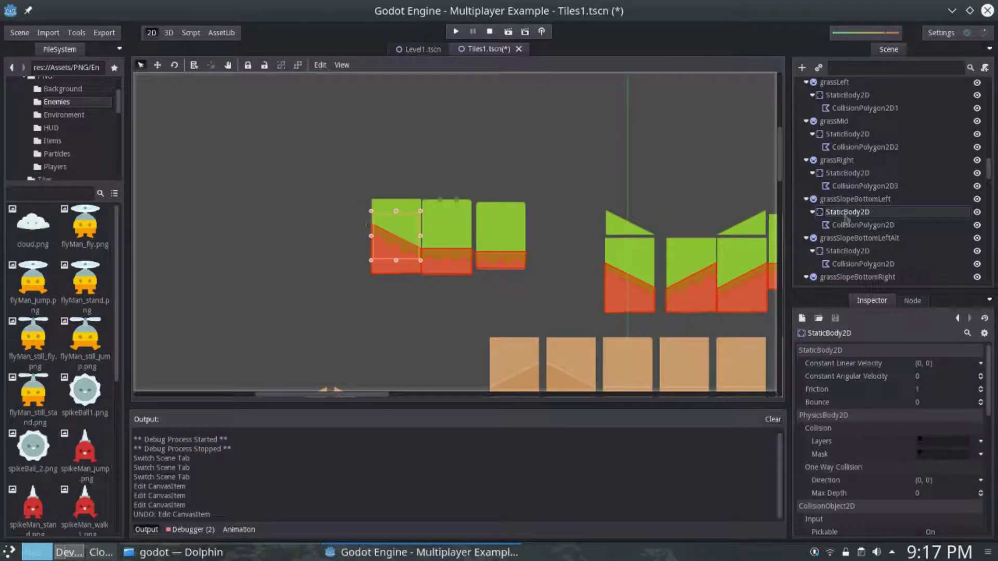
left_click(850, 224)
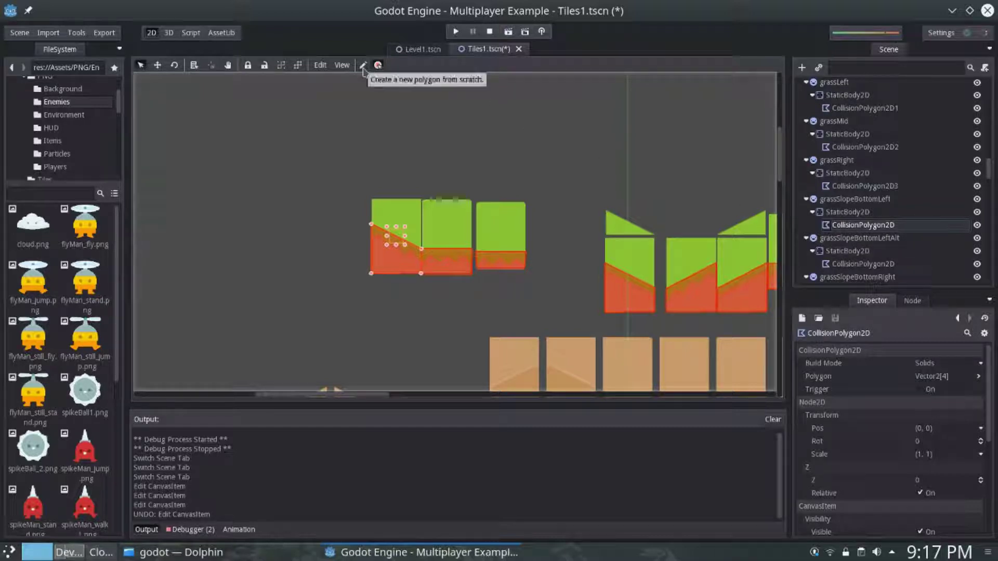
Close Tiles1 discarding its changes, create a new empty scene, and begin adding its root node
left_click(518, 49)
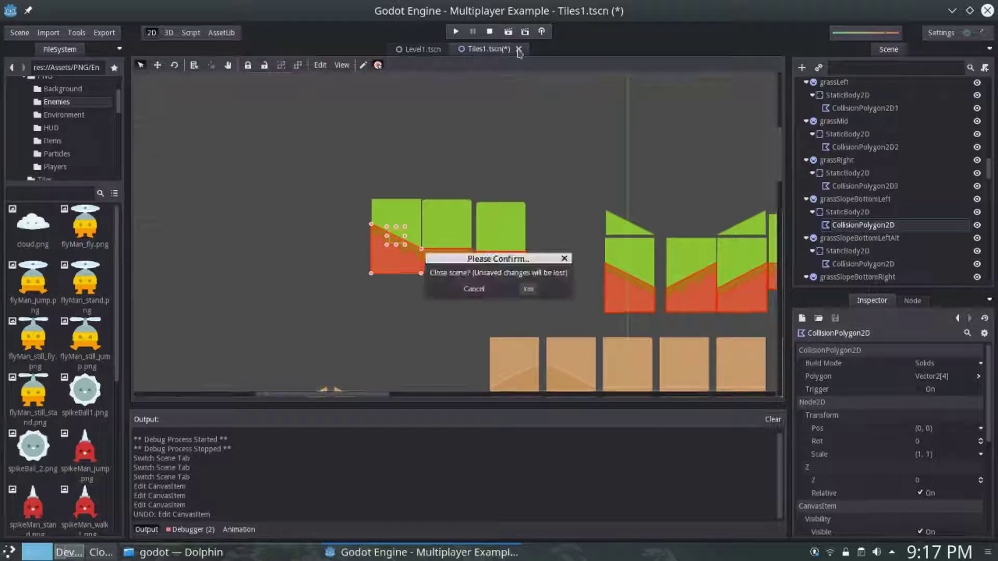
left_click(528, 289)
left_click(20, 32)
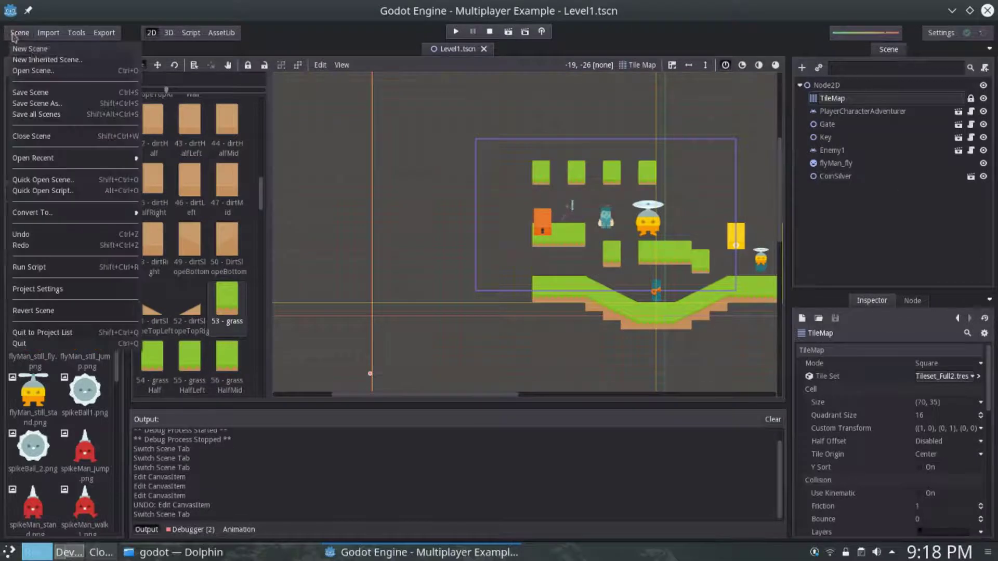
left_click(36, 49)
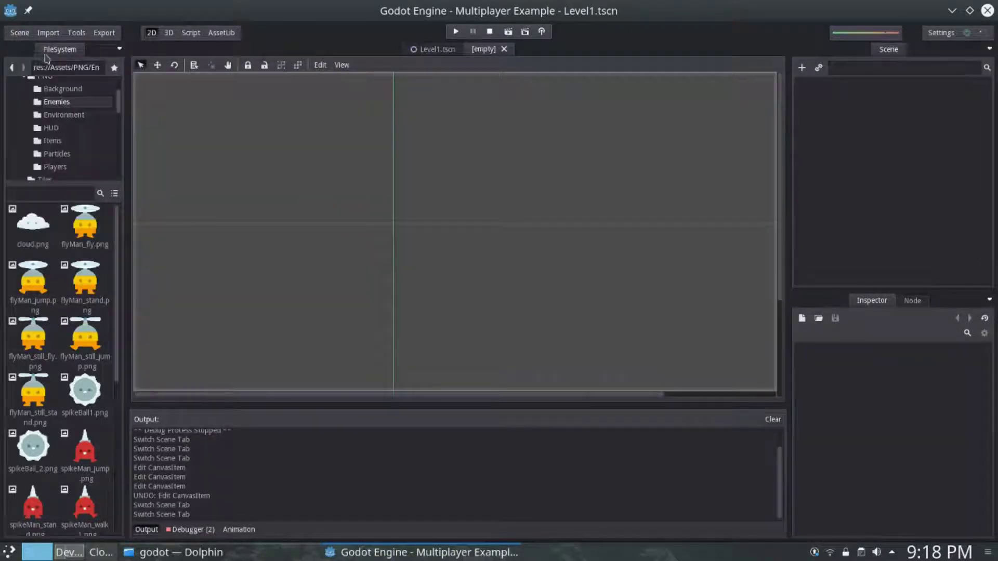
left_click(802, 68)
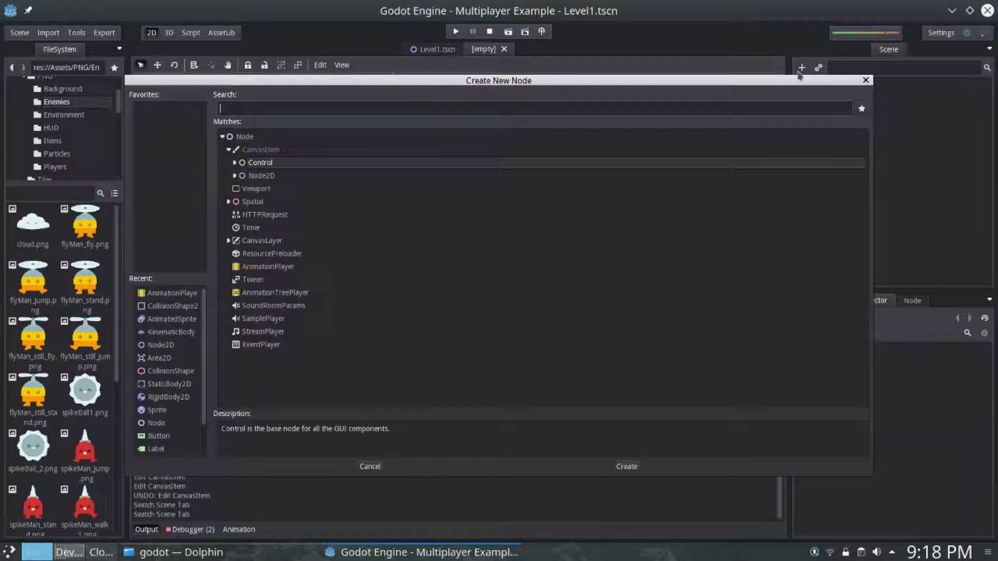
type("Node2d")
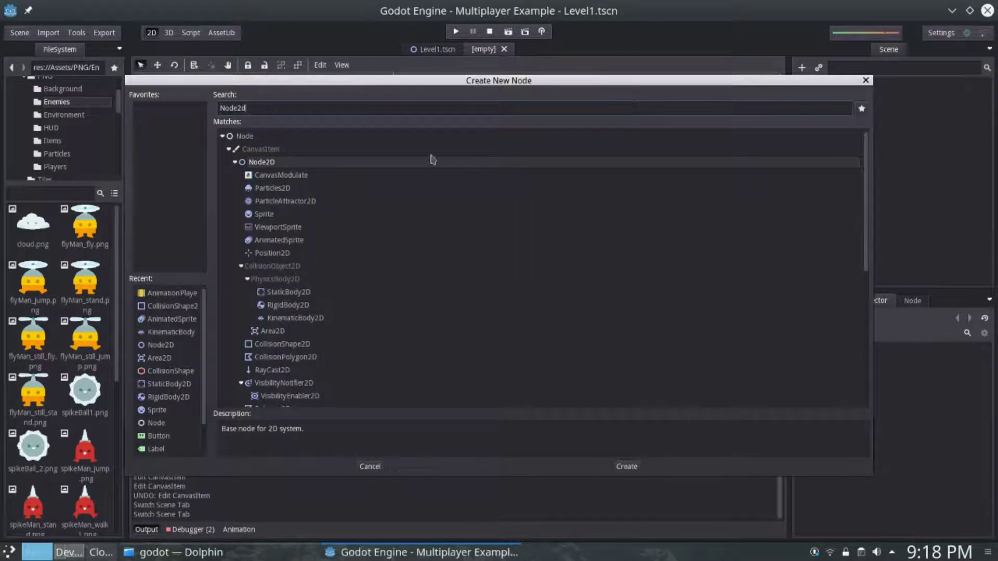
double_click(253, 163)
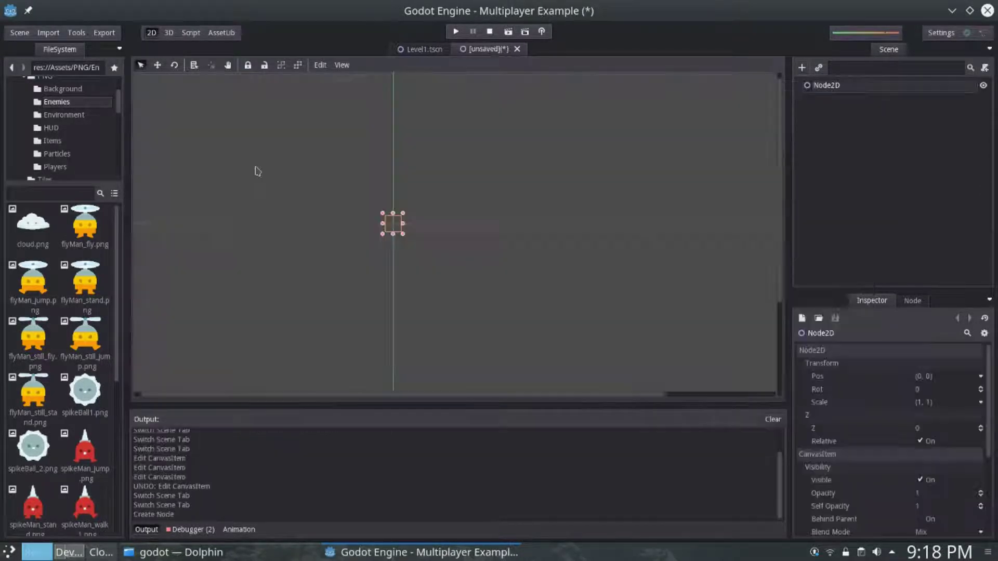
double_click(842, 89)
type("Tile")
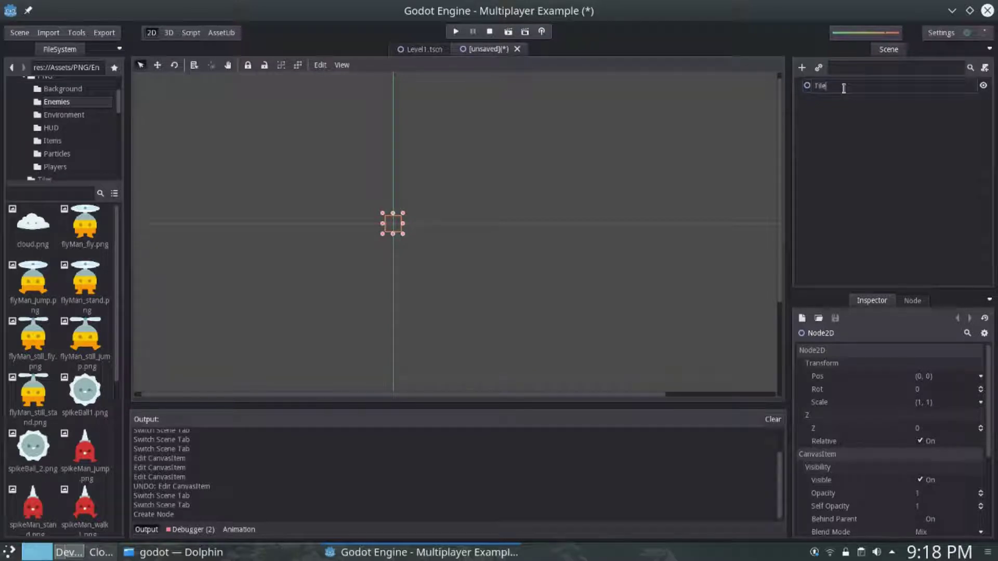
type("set2")
key("Return")
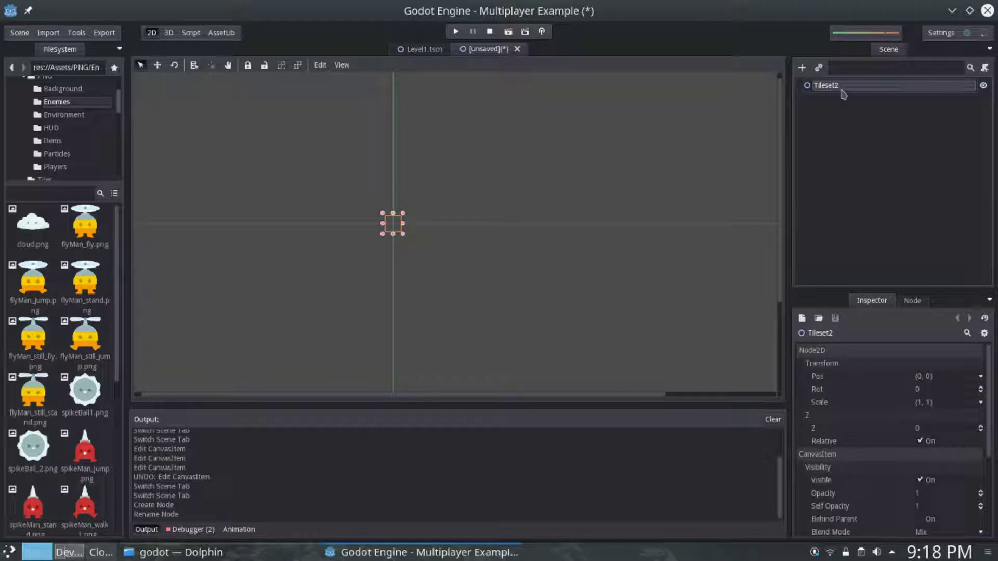
right_click(841, 91)
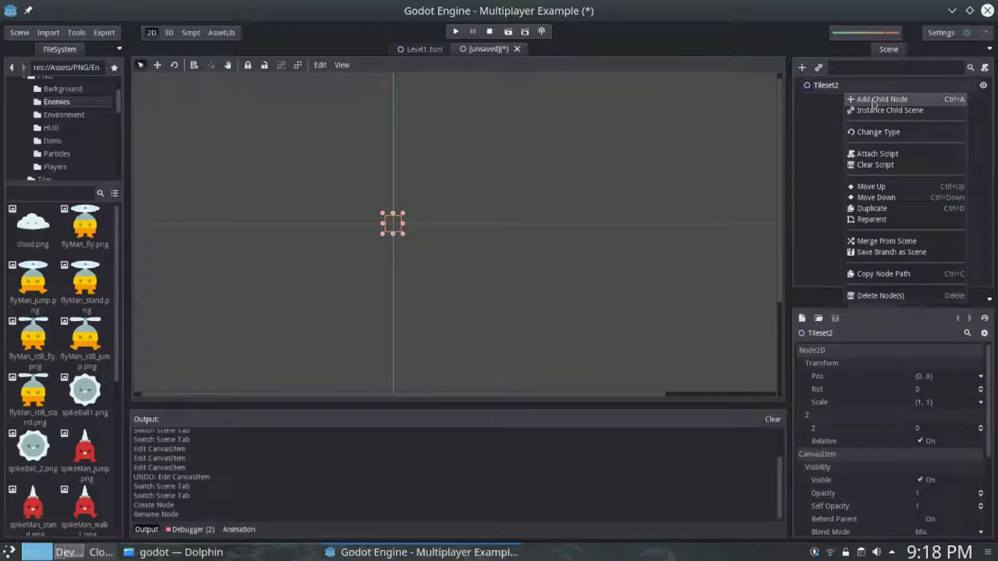
left_click(807, 85)
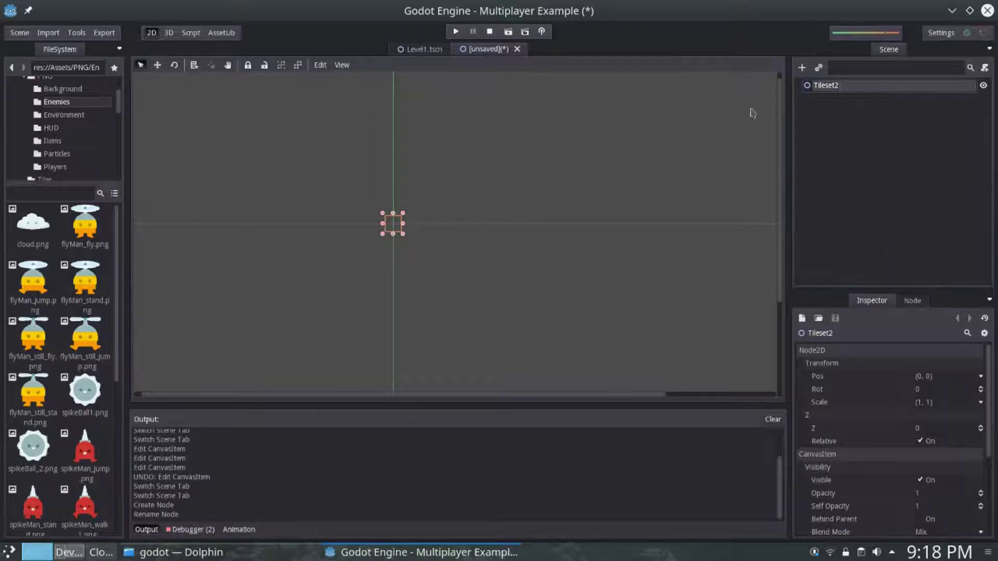
scroll(61, 165, "down", 1)
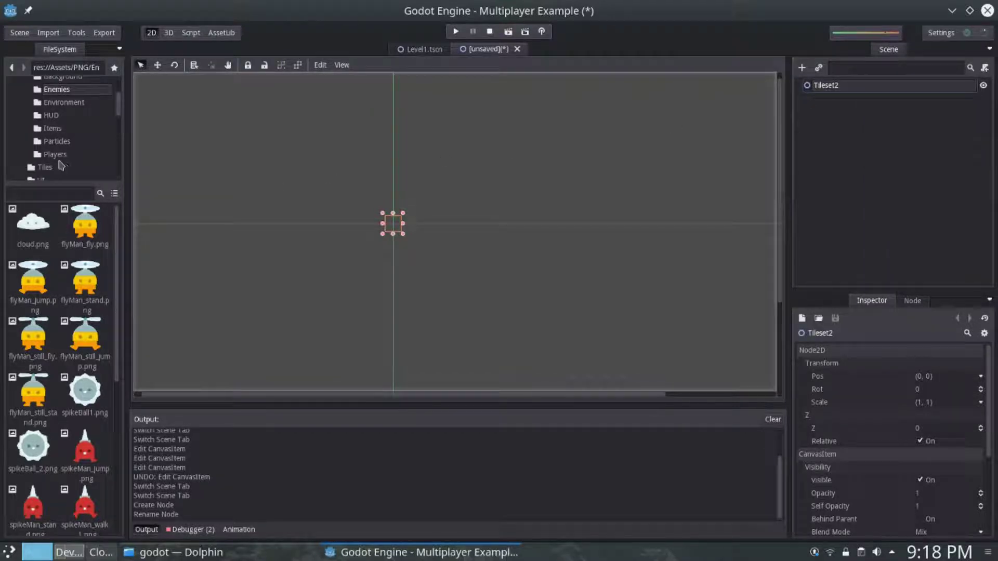
In Assets/Tiles, select magicHalf, magicHalfLeft, magicHalfMid and magicHalfRight and drag them into the scene
left_click(61, 167)
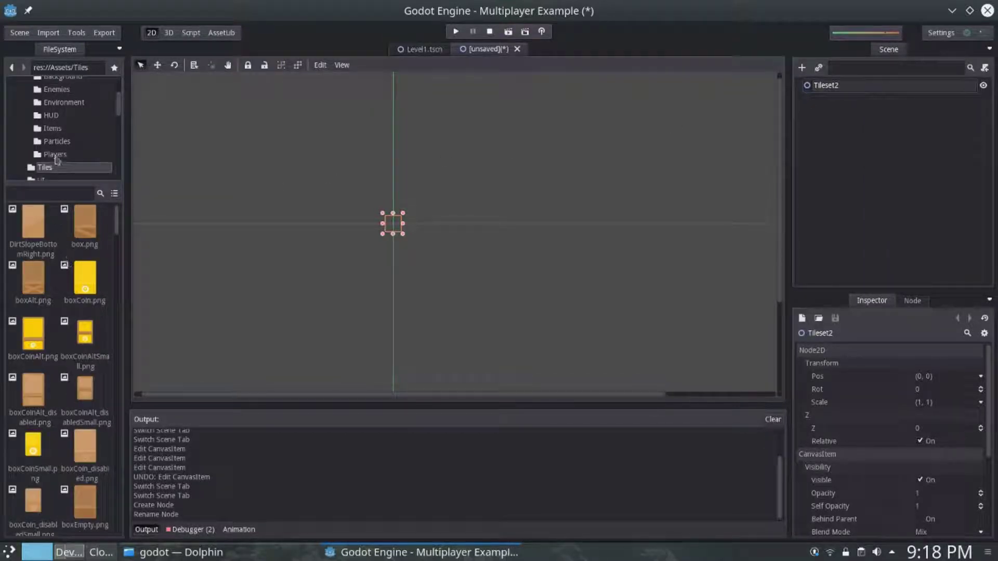
scroll(91, 270, "down", 6)
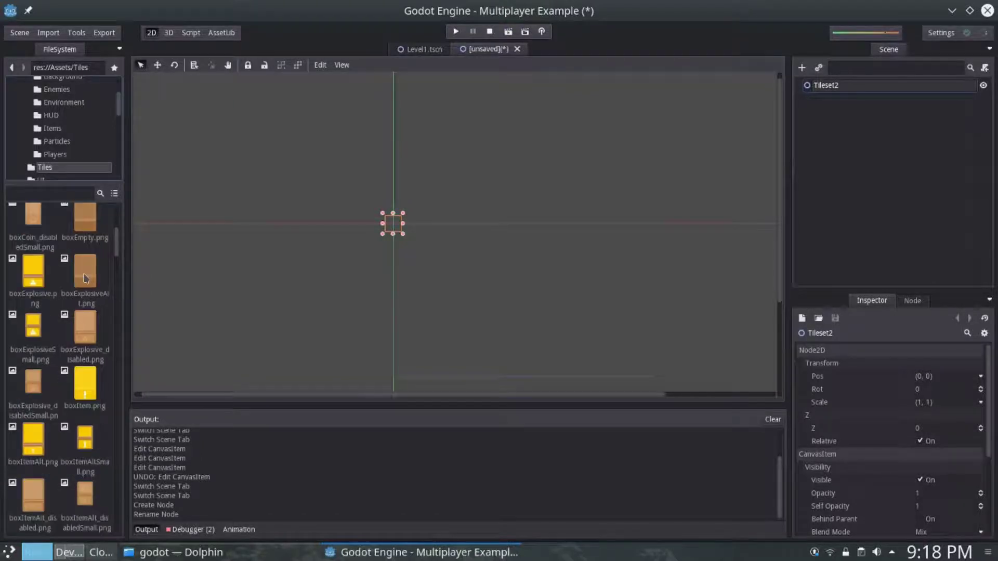
scroll(86, 278, "down", 10)
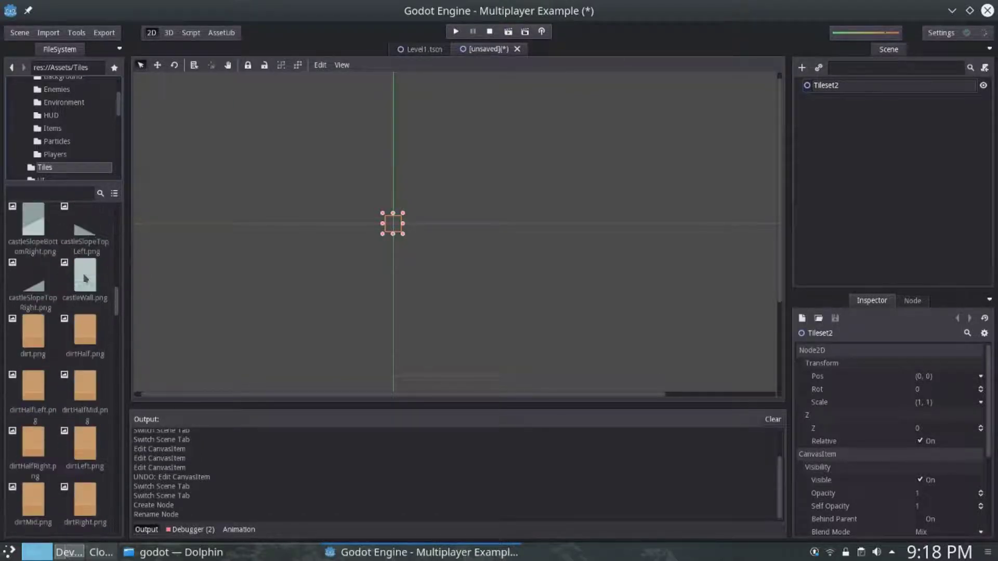
scroll(86, 278, "down", 4)
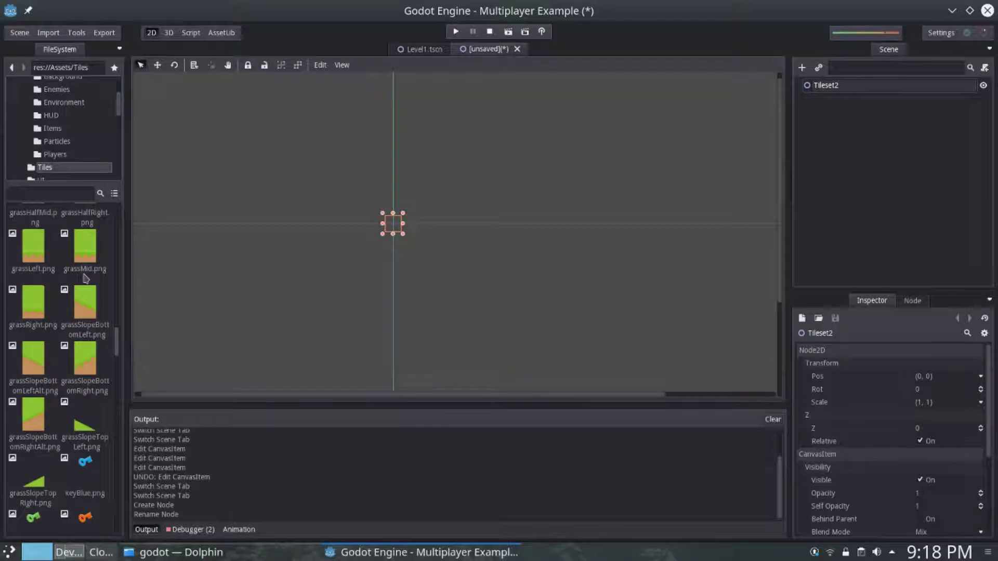
scroll(86, 279, "down", 7)
scroll(89, 281, "down", 4)
left_click(85, 236)
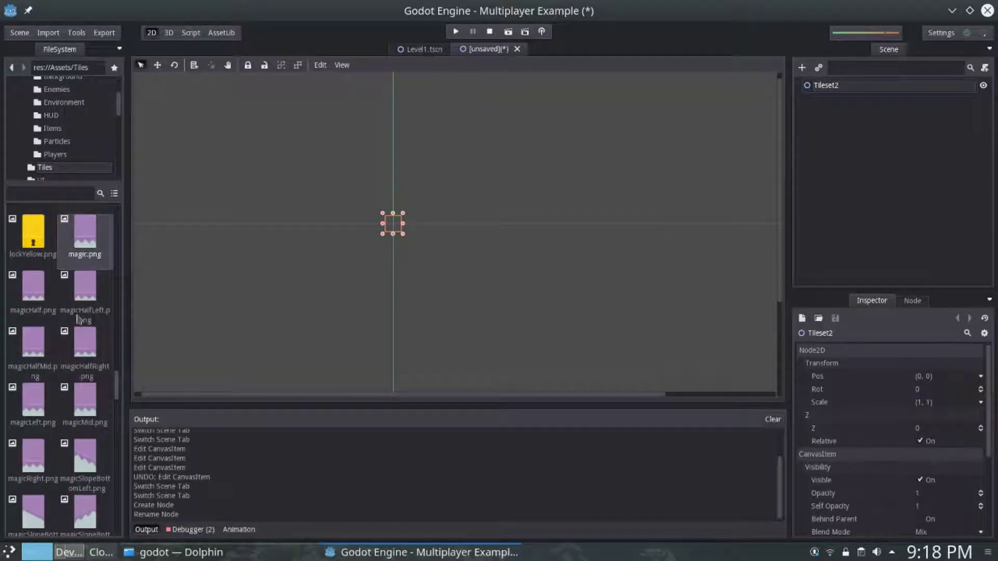
left_click(34, 294)
left_click(85, 300, "shift")
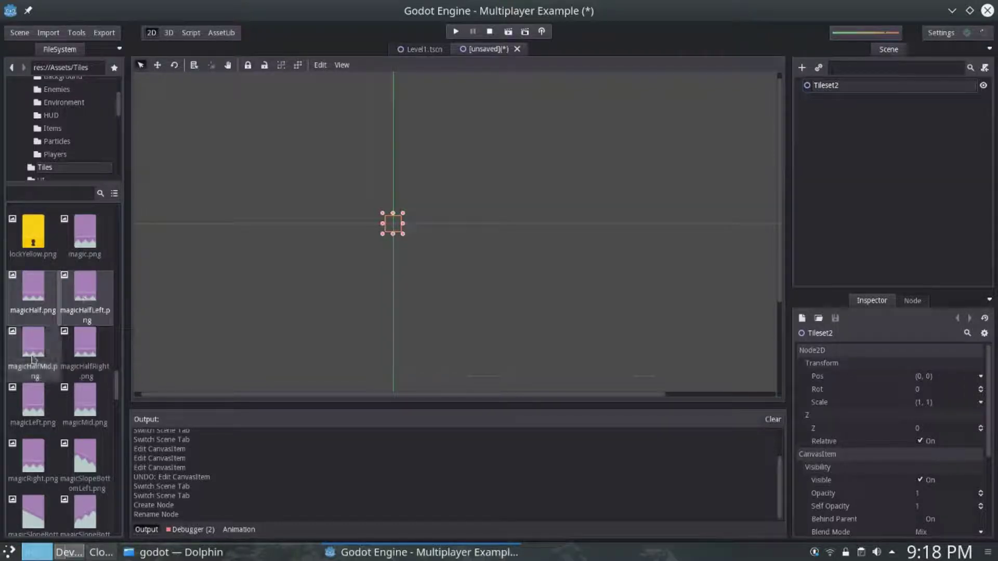
left_click(86, 355, "shift")
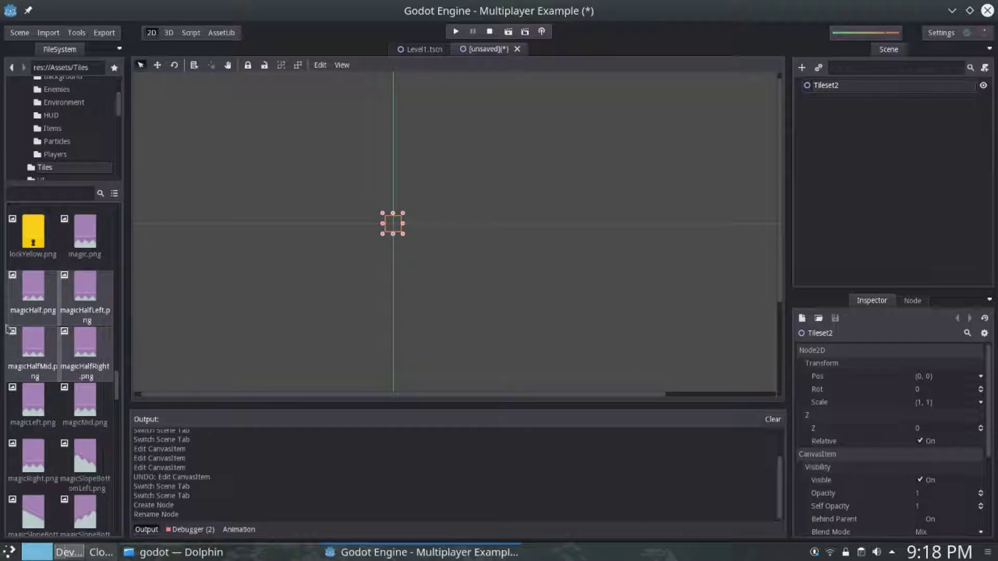
left_click_drag(86, 295, 388, 238)
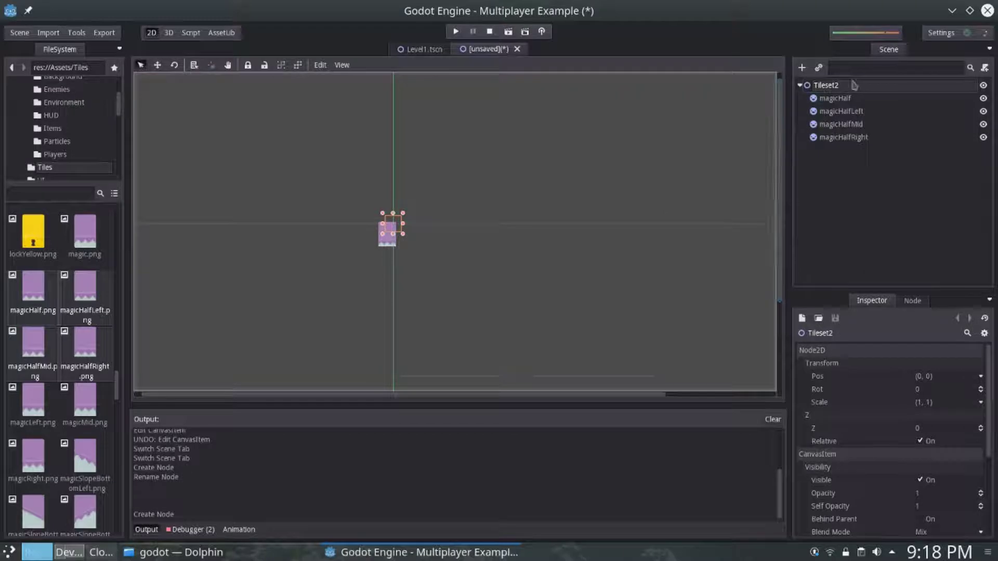
Use the Move tool to pull magicHalf and magicHalfMid off the stack, spreading the sprites horizontally
left_click(158, 65)
left_click_drag(387, 236, 421, 236)
left_click(831, 99)
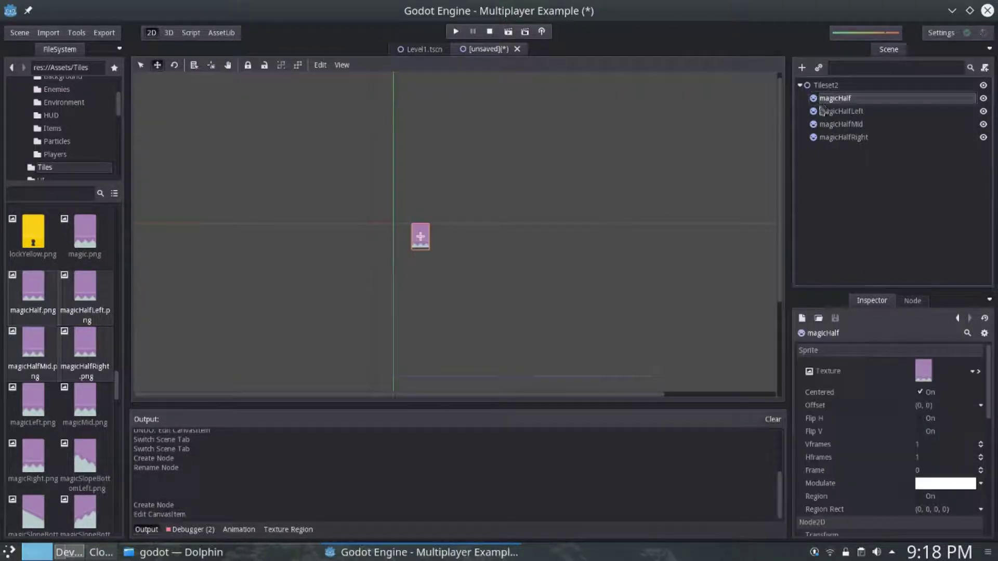
left_click_drag(421, 240, 348, 242)
left_click_drag(439, 242, 349, 238)
left_click(419, 235)
mouse_move(418, 235)
left_mouse_down()
mouse_move(386, 228)
mouse_move(431, 231)
left_mouse_up()
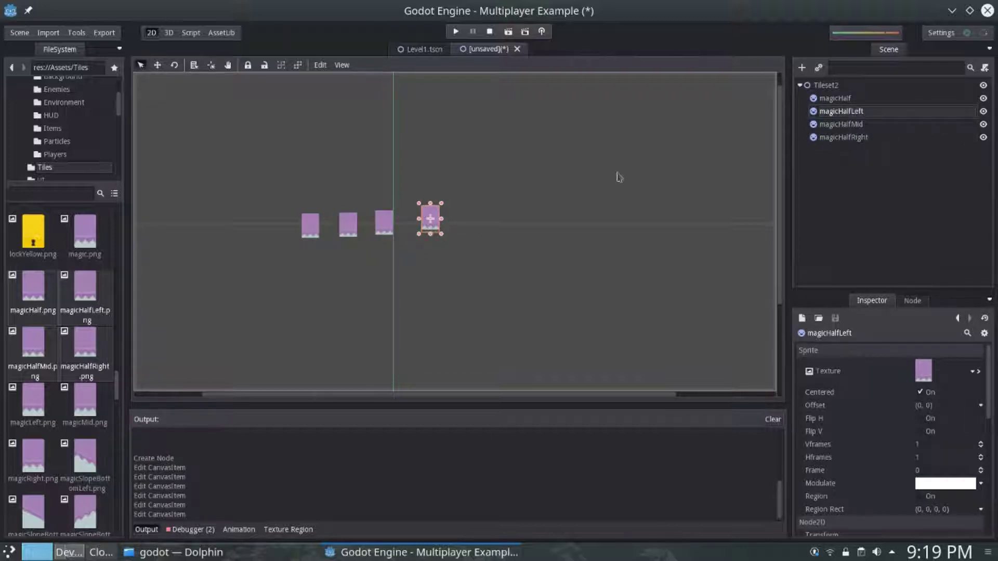
left_click(832, 100)
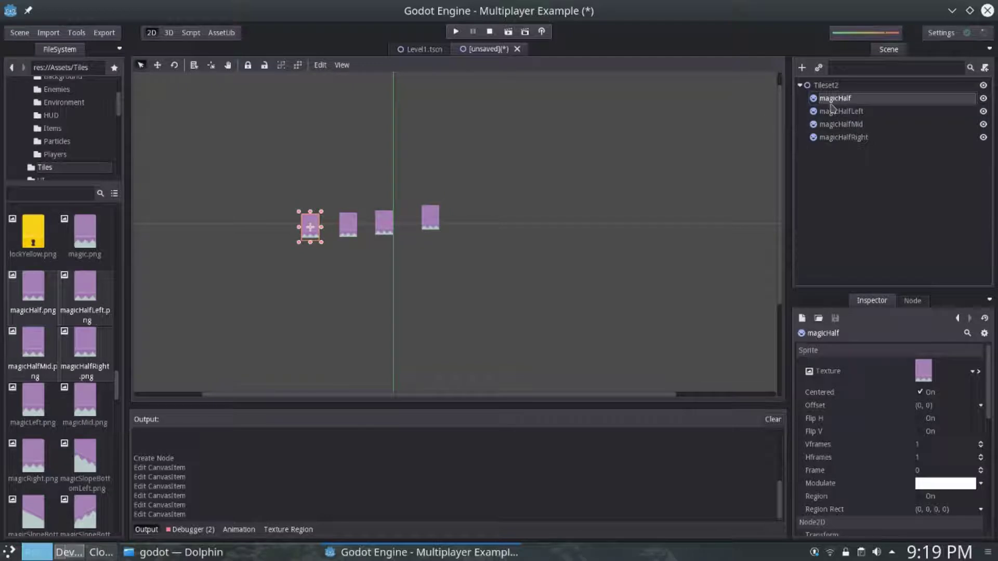
left_click(20, 33)
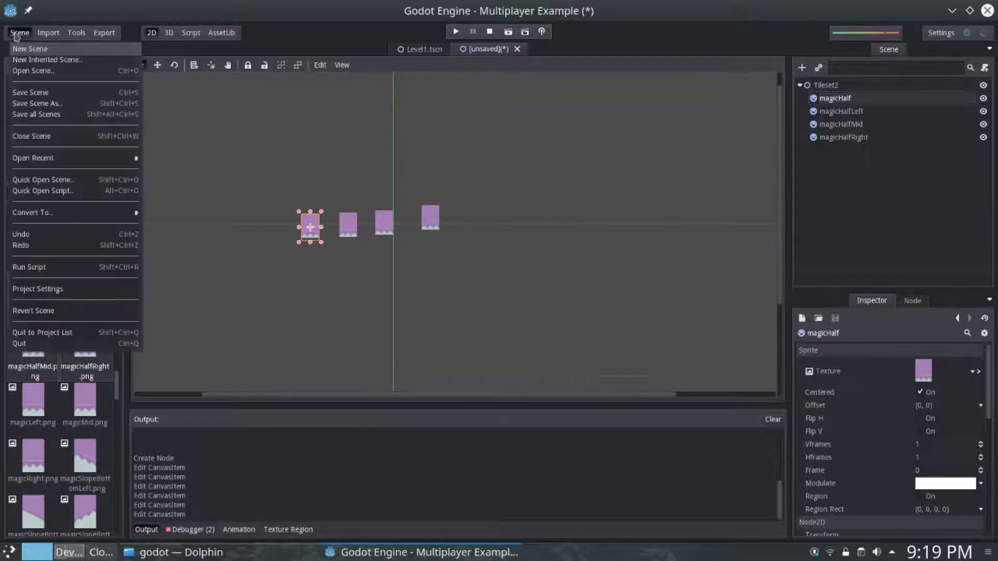
Reopen Tilemaps/Tiles1.tscn from recent scenes, then switch back to the unsaved tileset tab
mouse_move(72, 159)
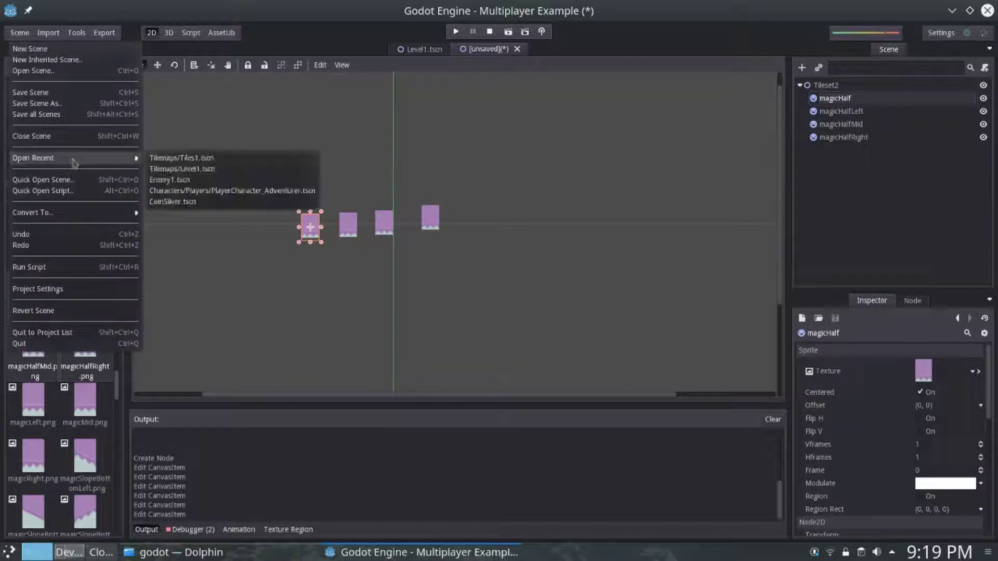
left_click(223, 161)
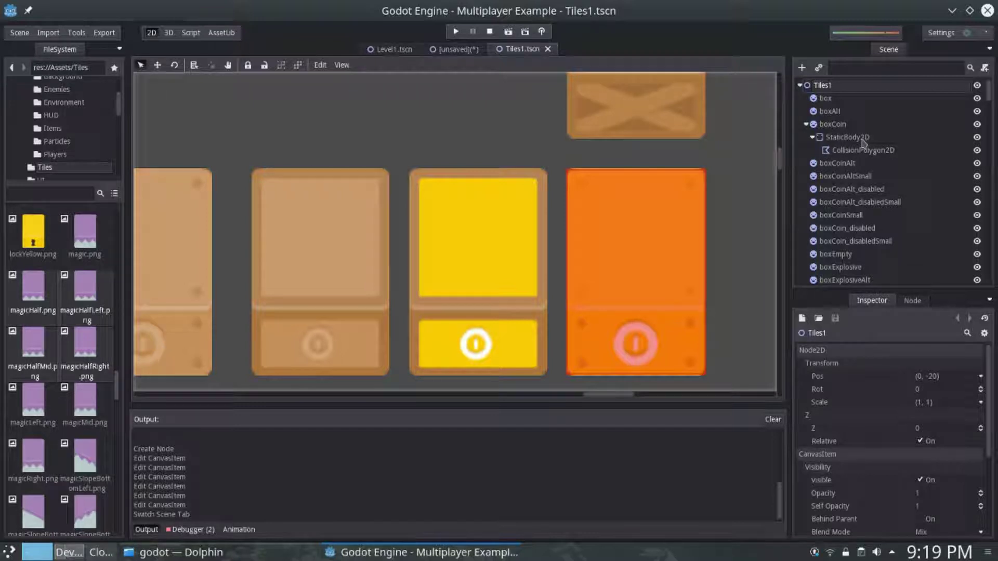
left_click(441, 50)
right_click(843, 101)
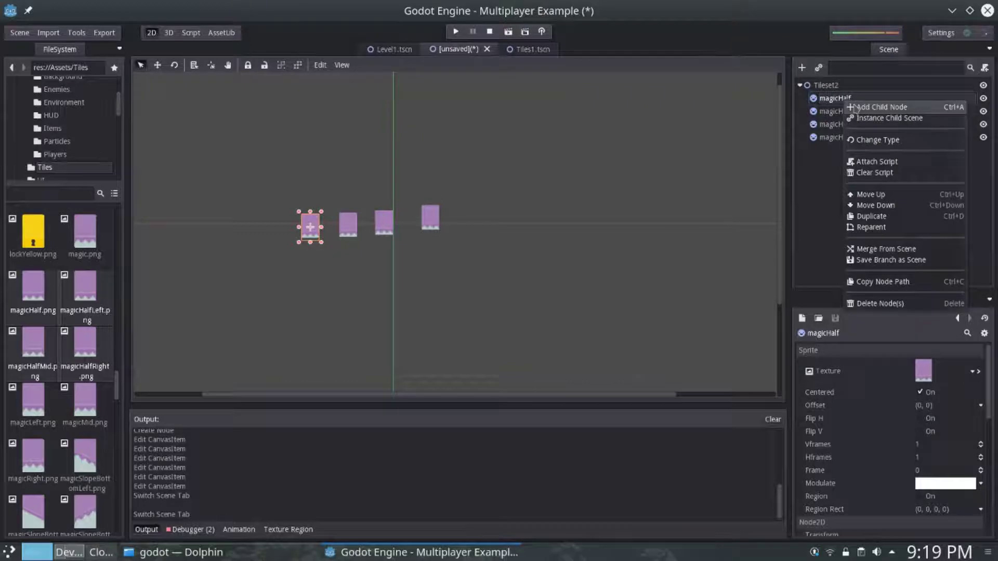
Add a StaticBody2D child under the magicHalf sprite
left_click(857, 106)
type("Stati")
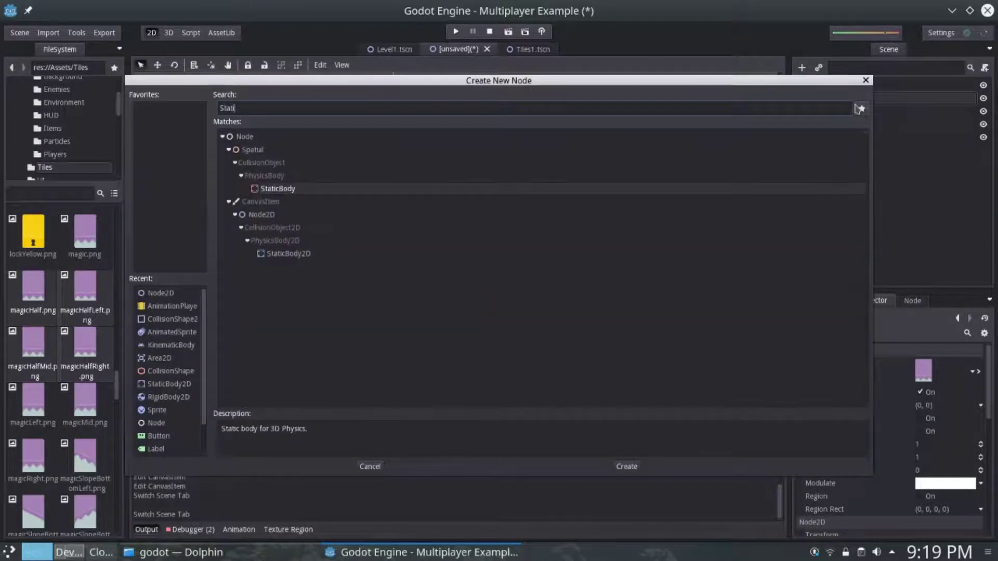
left_click(323, 256)
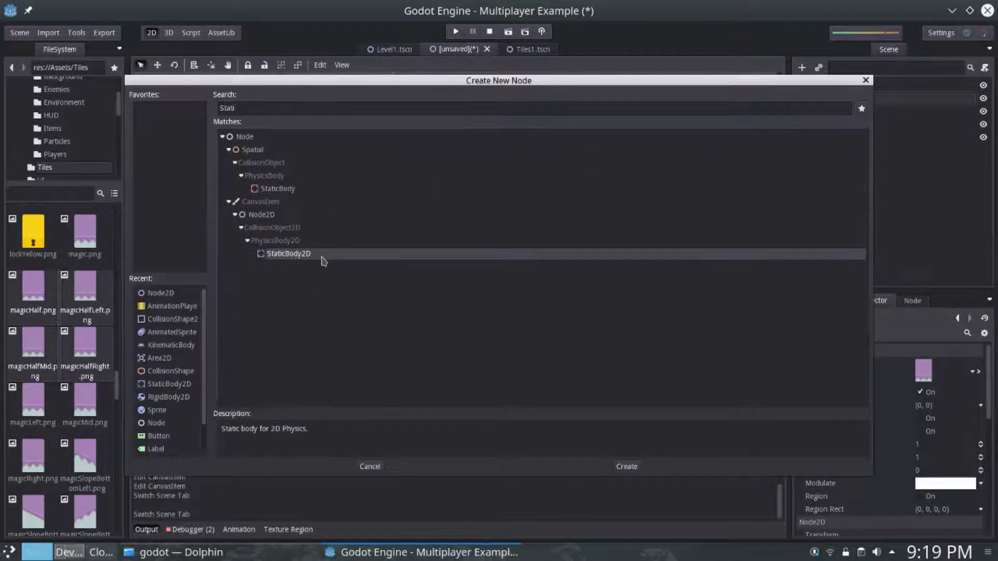
double_click(316, 255)
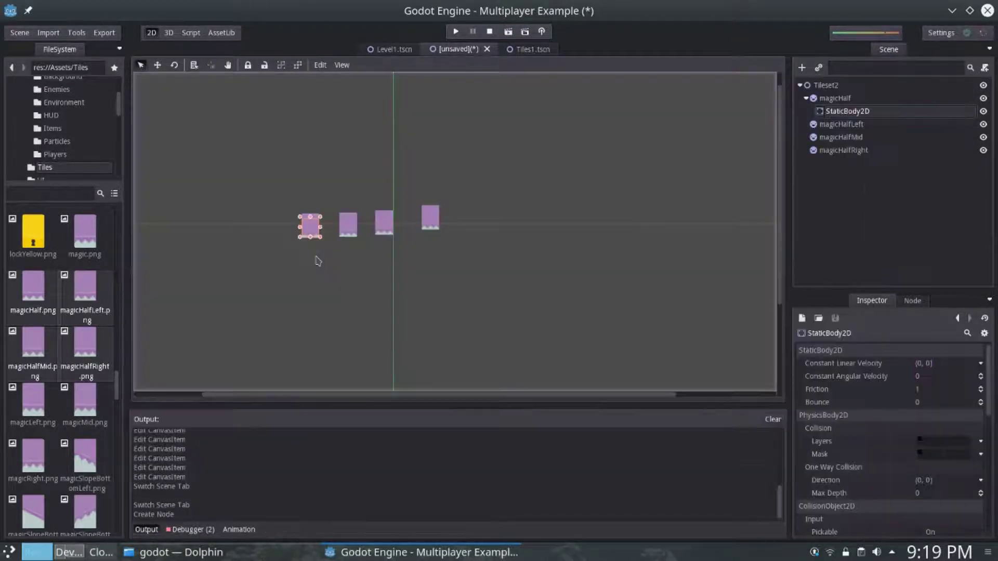
Add a CollisionShape2D child under the new StaticBody2D
right_click(867, 111)
left_click(890, 125)
type("Collision")
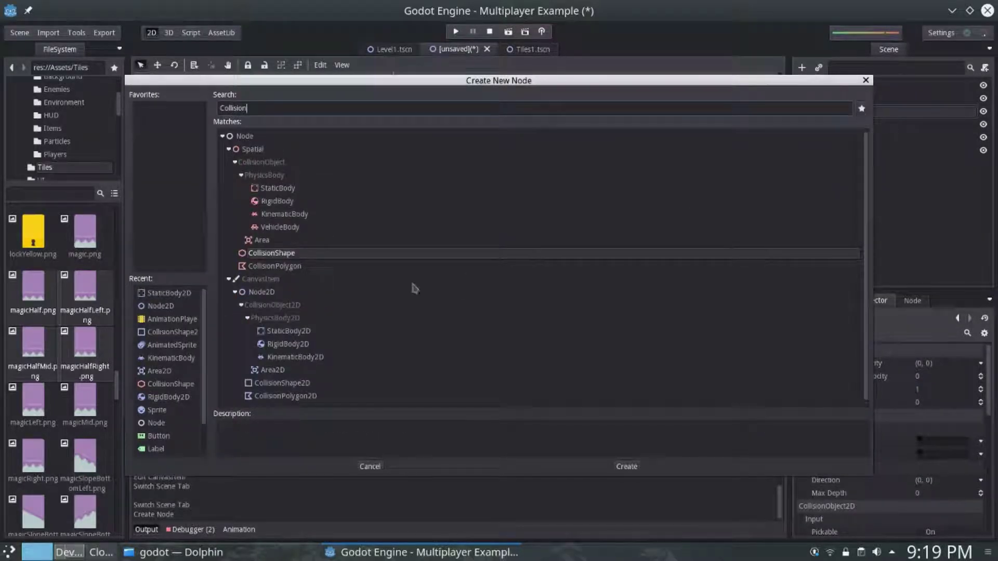
left_click(308, 384)
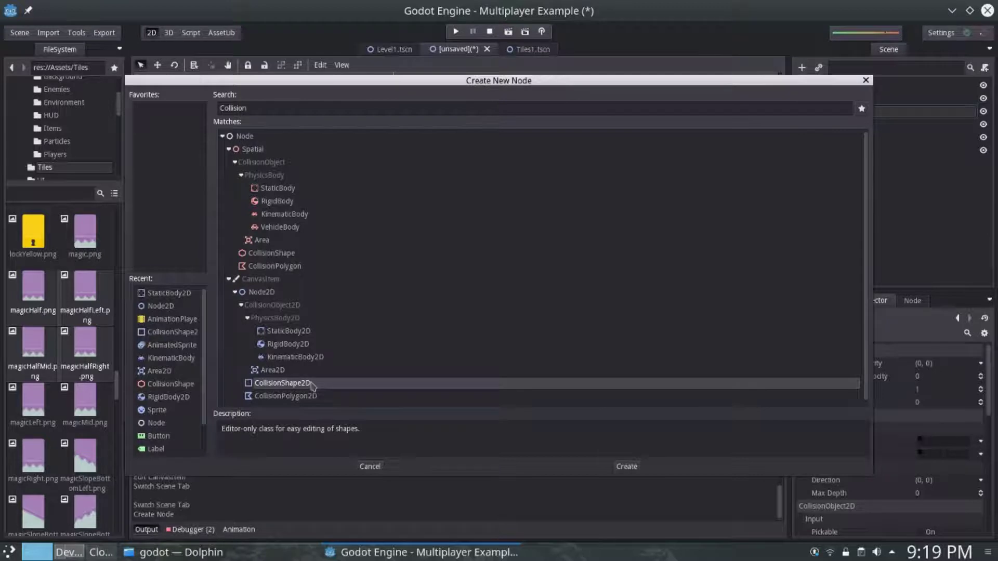
double_click(314, 384)
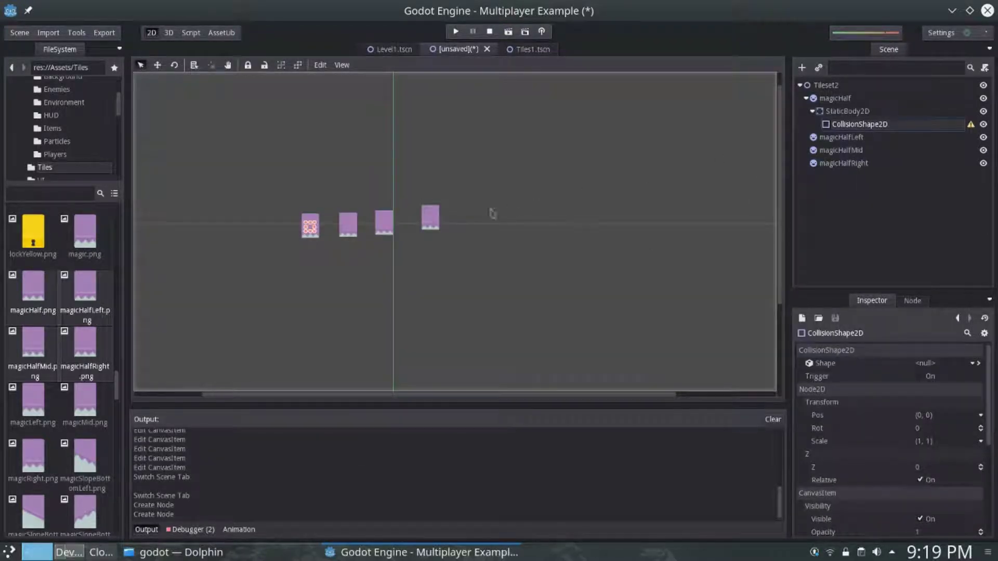
scroll(310, 226, "up", 10)
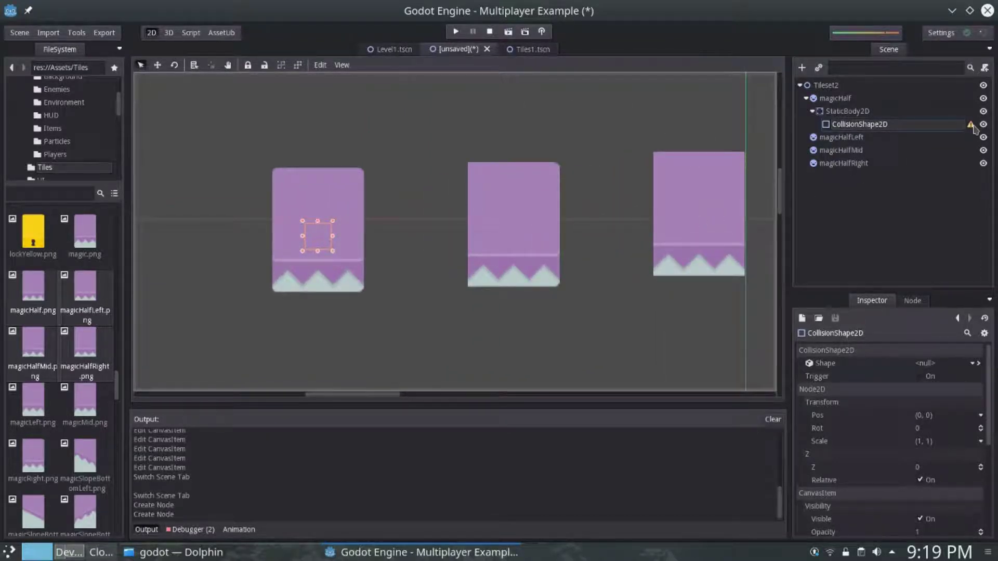
Give the CollisionShape2D a new rectangle shape
mouse_move(974, 129)
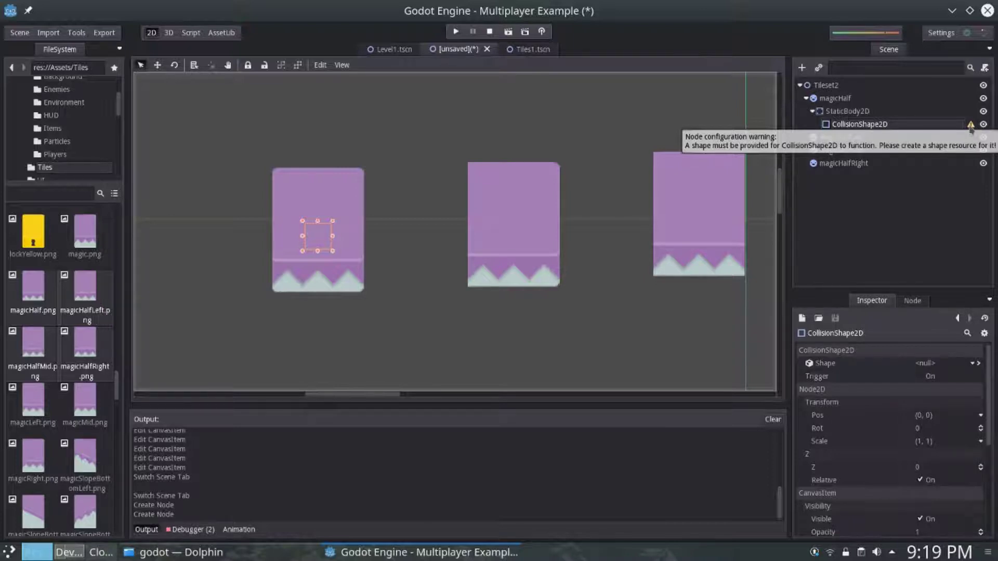
left_click(974, 363)
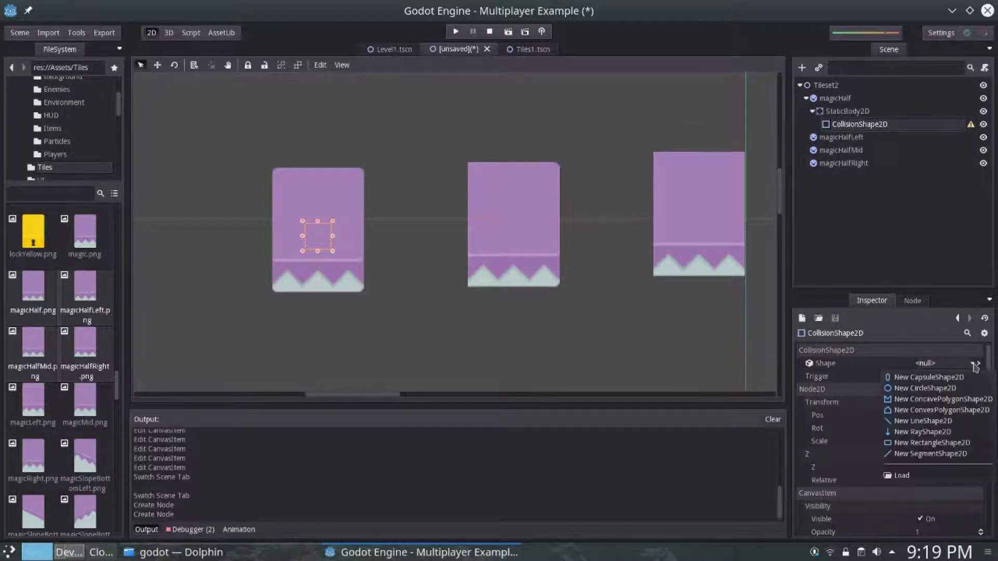
left_click(950, 443)
Fit the collision rectangle over the tile's lower strip, nudging its left edge further left
left_click_drag(320, 237, 378, 281)
left_click_drag(266, 271, 256, 270)
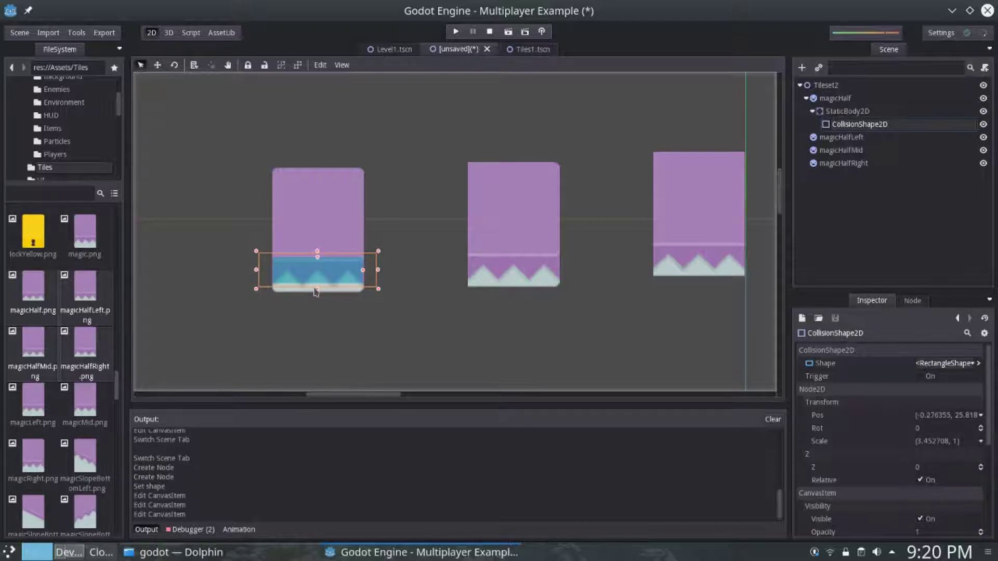
left_click_drag(319, 293, 318, 302)
left_click_drag(380, 279, 381, 282)
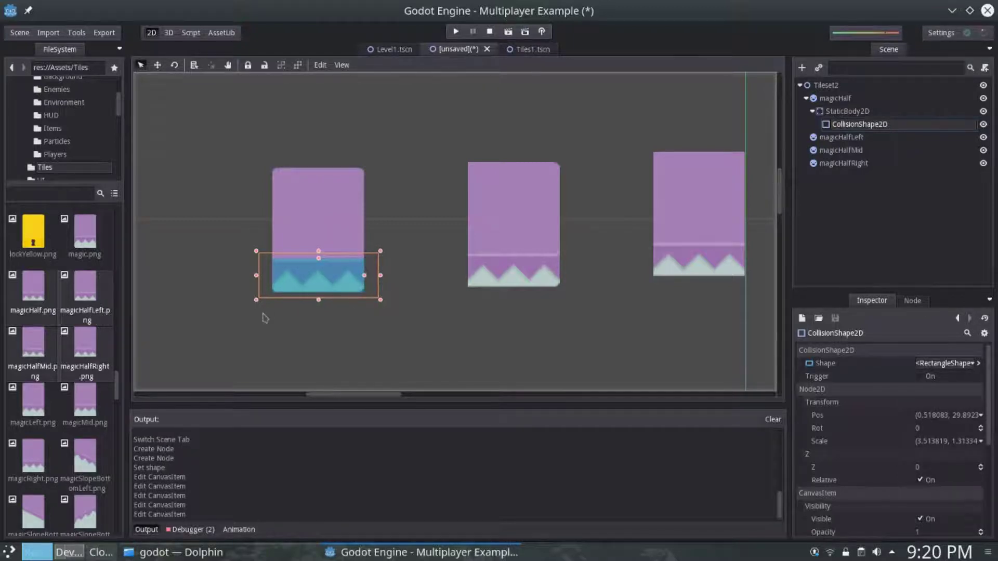
scroll(280, 279, "up", 4)
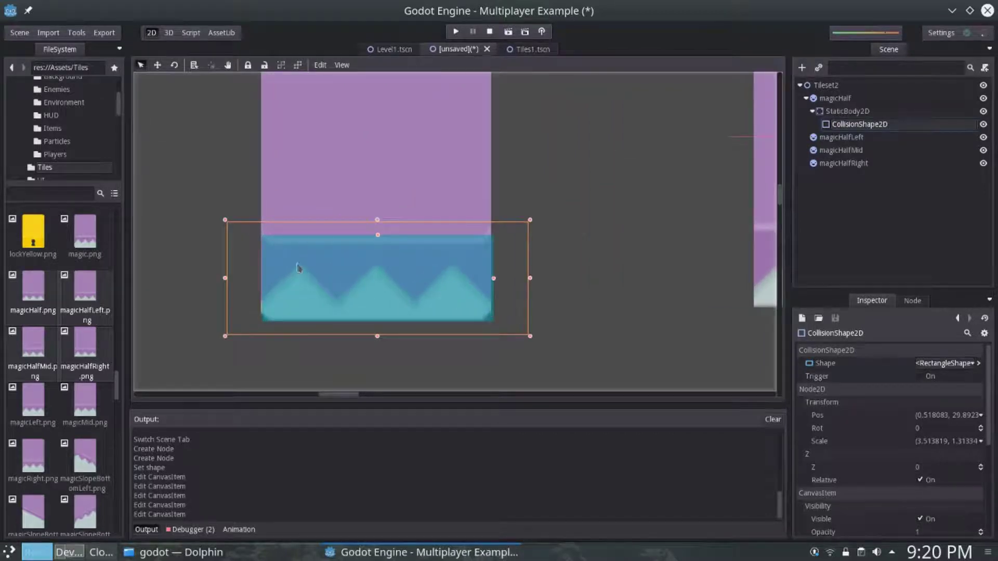
left_click_drag(227, 283, 225, 283)
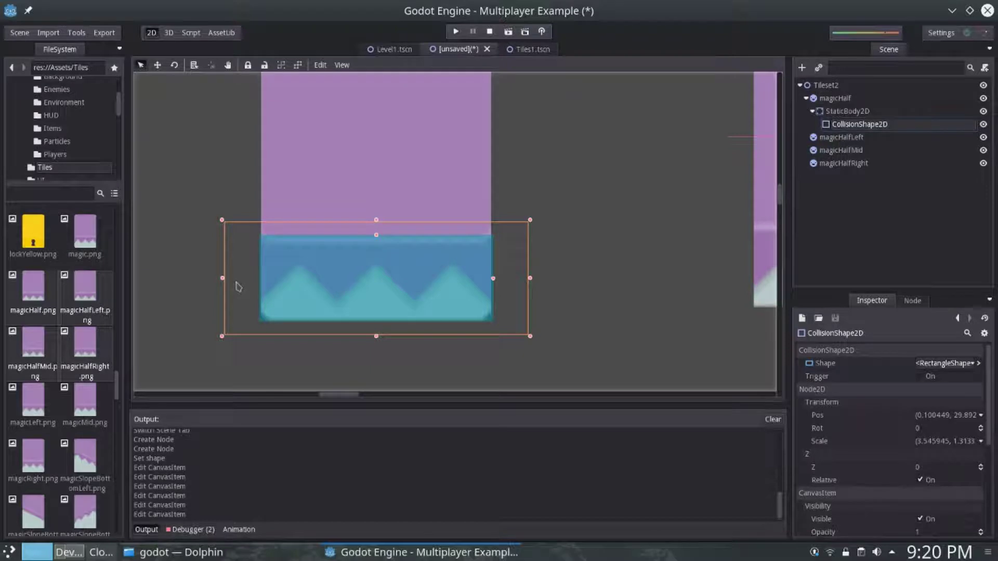
Select magicHalf and scroll through its Inspector properties
left_click(852, 99)
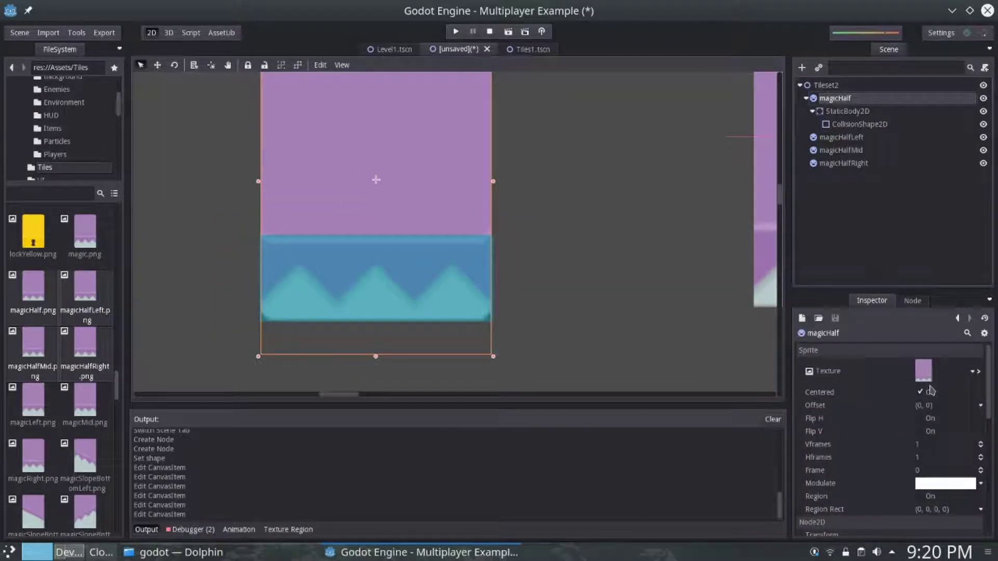
scroll(928, 389, "down", 2)
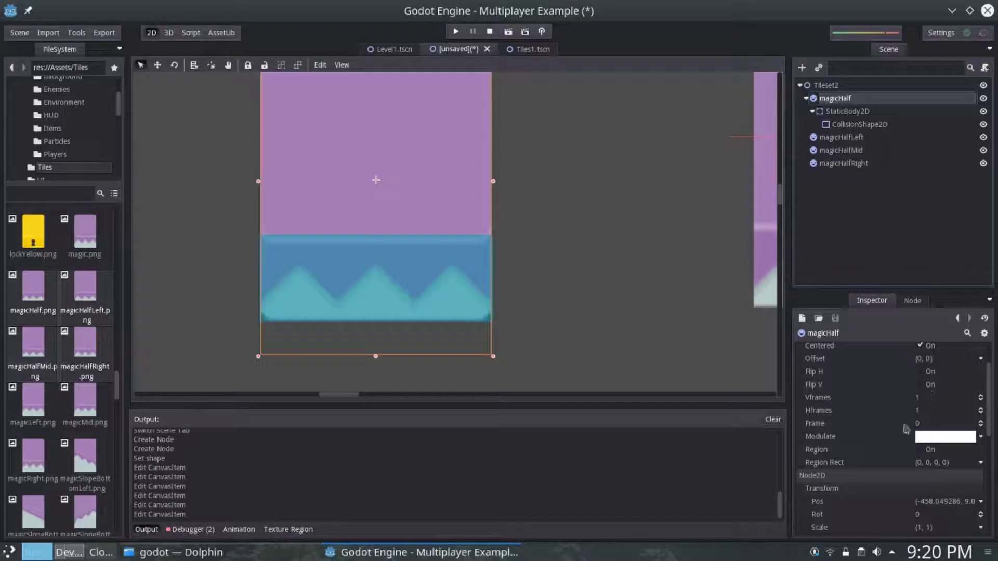
scroll(914, 424, "down", 6)
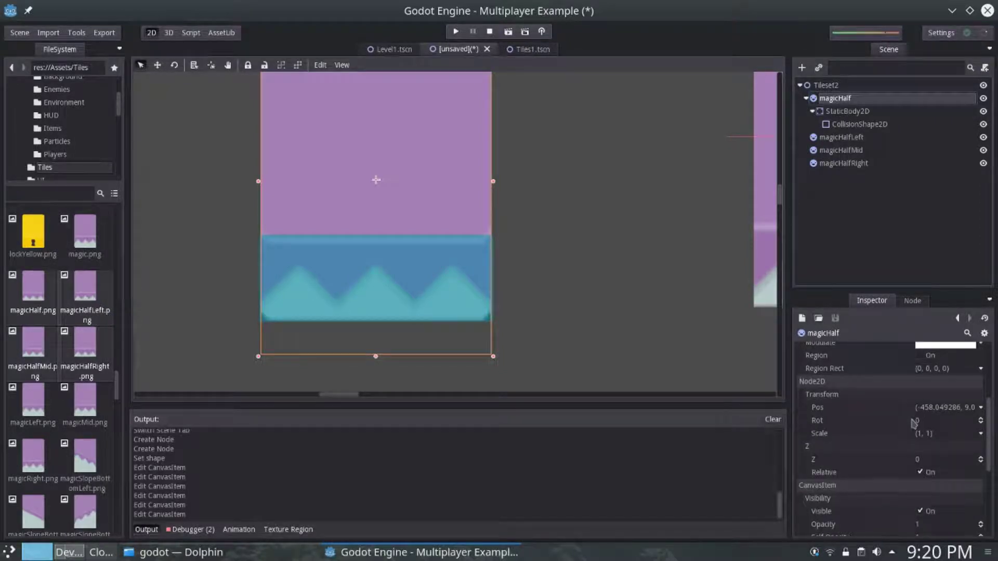
scroll(913, 424, "down", 4)
scroll(913, 423, "down", 1)
Confirm the magicHalf.png texture is 70x105, then reselect the CollisionShape2D
scroll(913, 424, "up", 7)
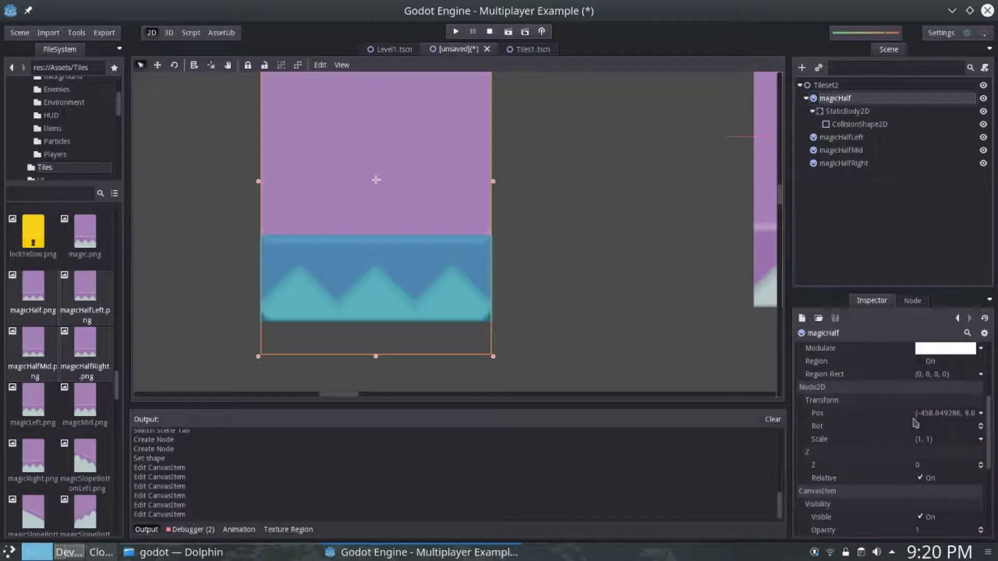
scroll(915, 424, "down", 7)
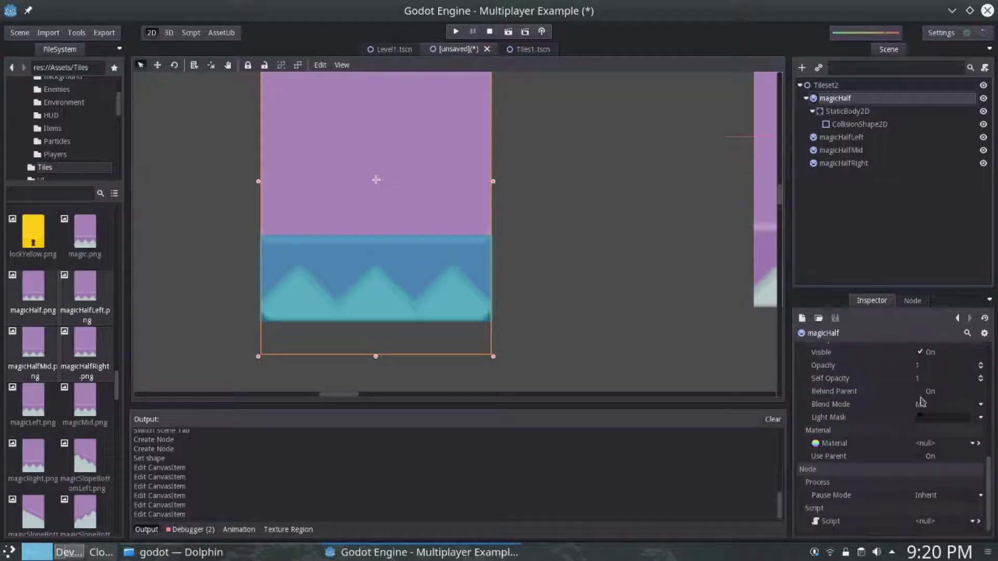
scroll(915, 418, "up", 8)
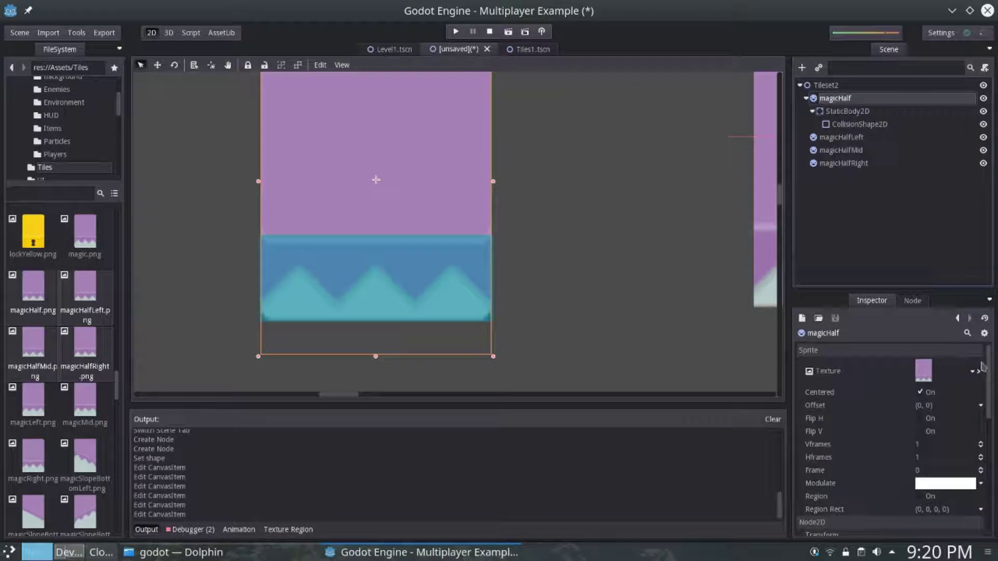
left_click(978, 371)
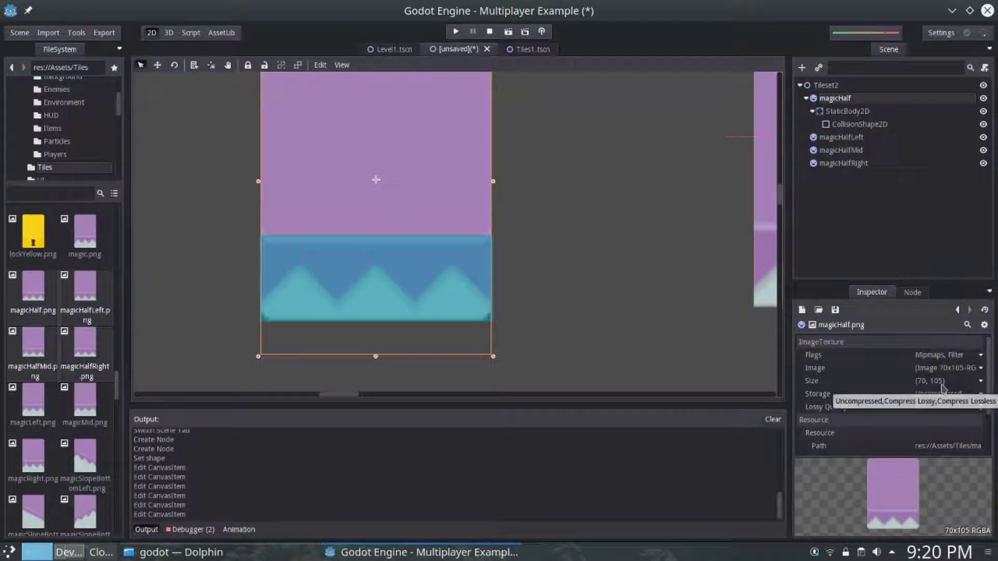
left_click(853, 124)
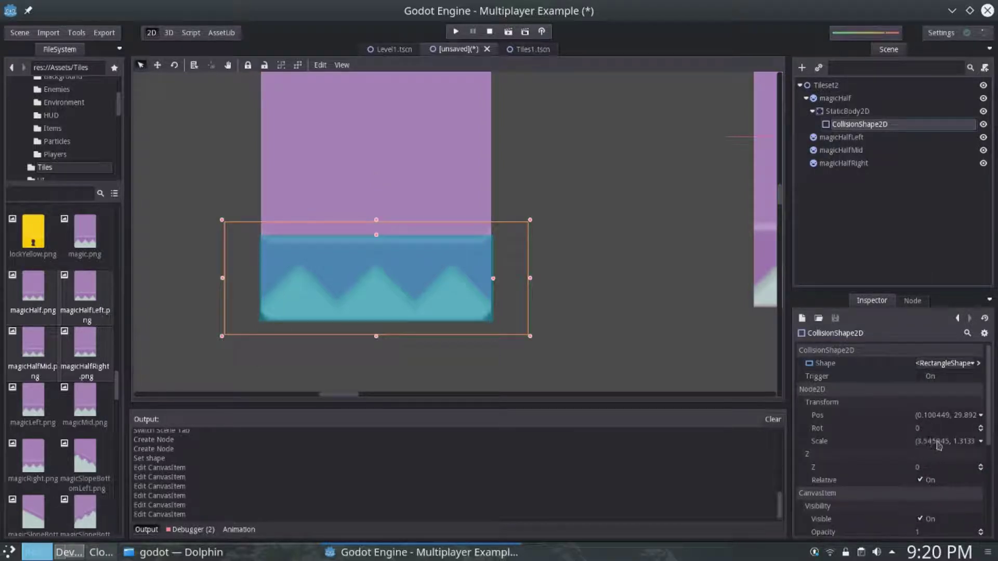
scroll(920, 428, "down", 3)
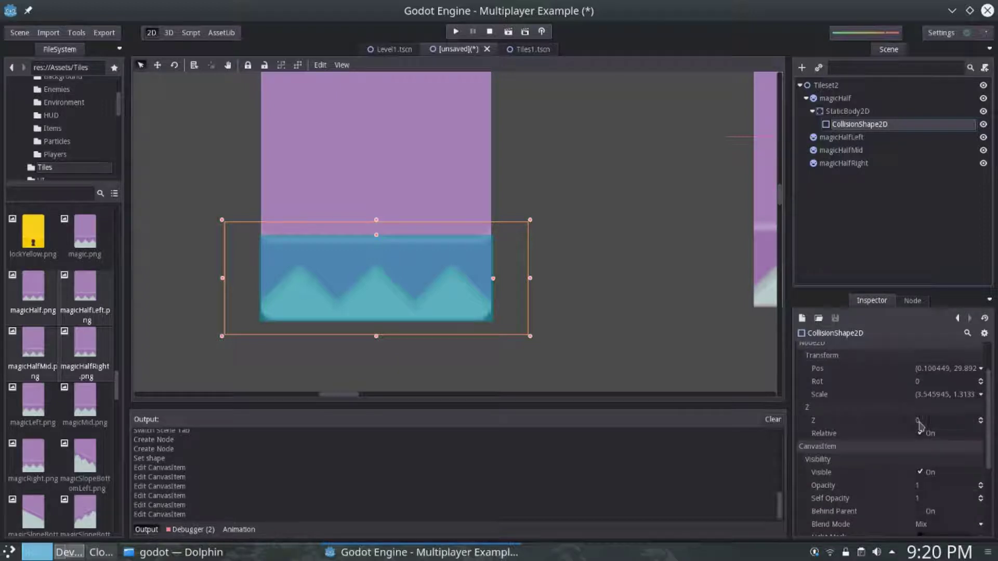
Set the collision shape's position to (0, 30)
left_click(932, 369)
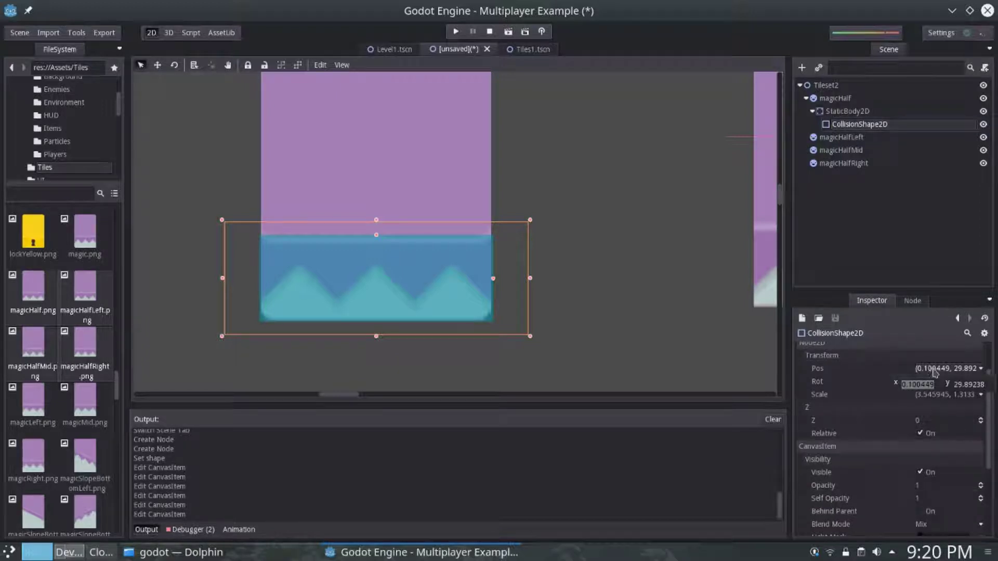
type("0")
key("Tab")
type("-30")
key("Return")
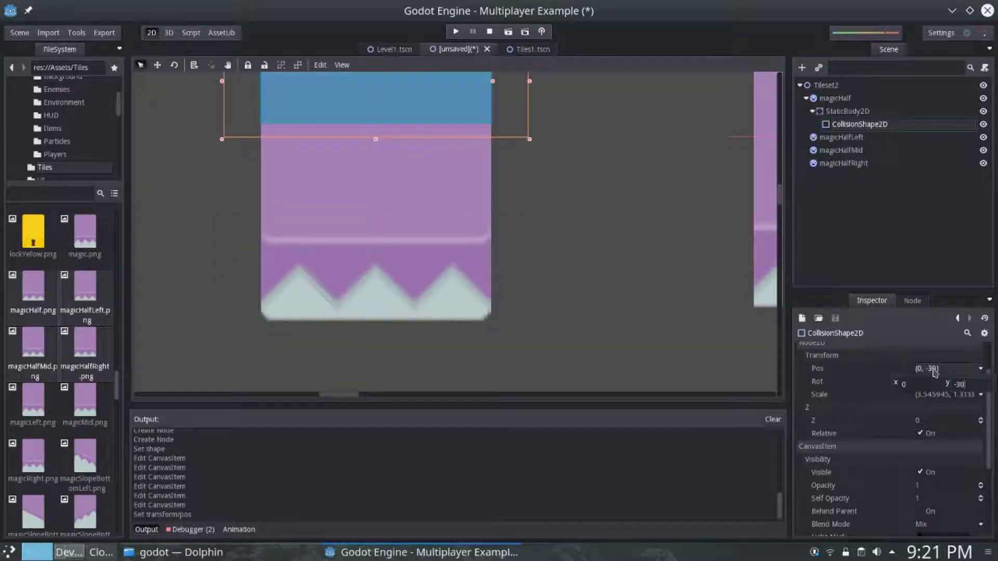
key("BackSpace")
key("Return")
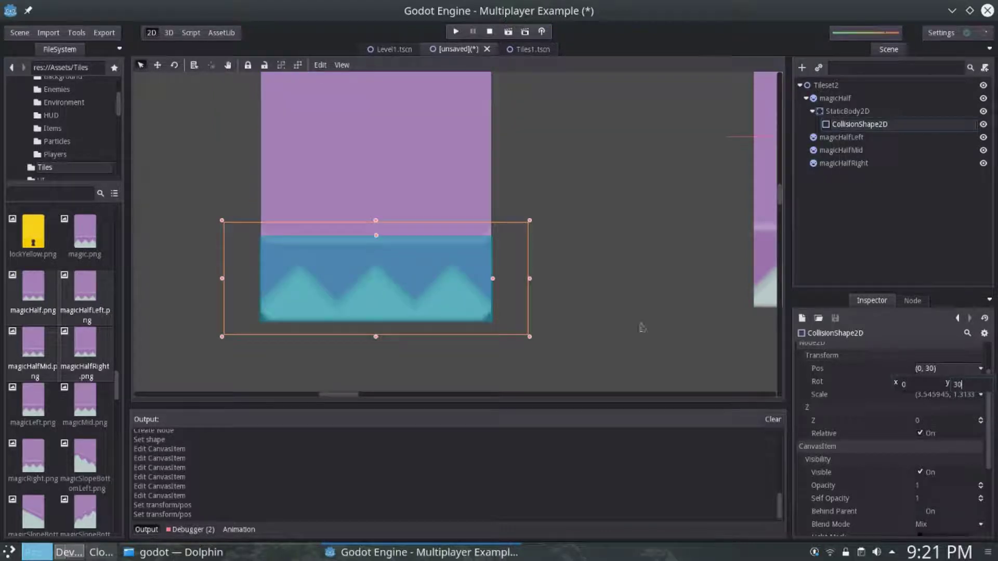
key("Return")
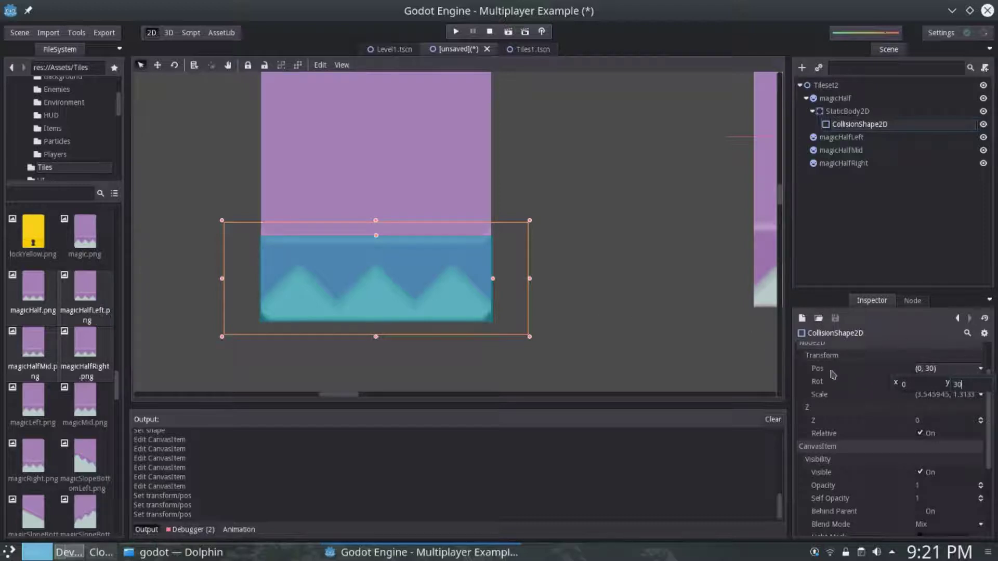
left_click(967, 369)
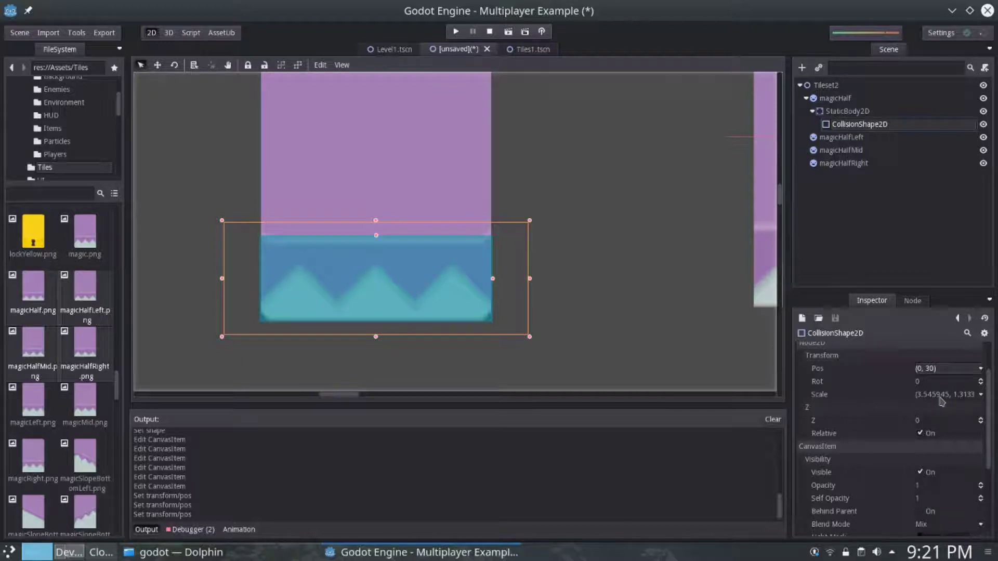
Set the collision shape's scale to 3.5 by 1.3
left_click(941, 397)
type("3.5")
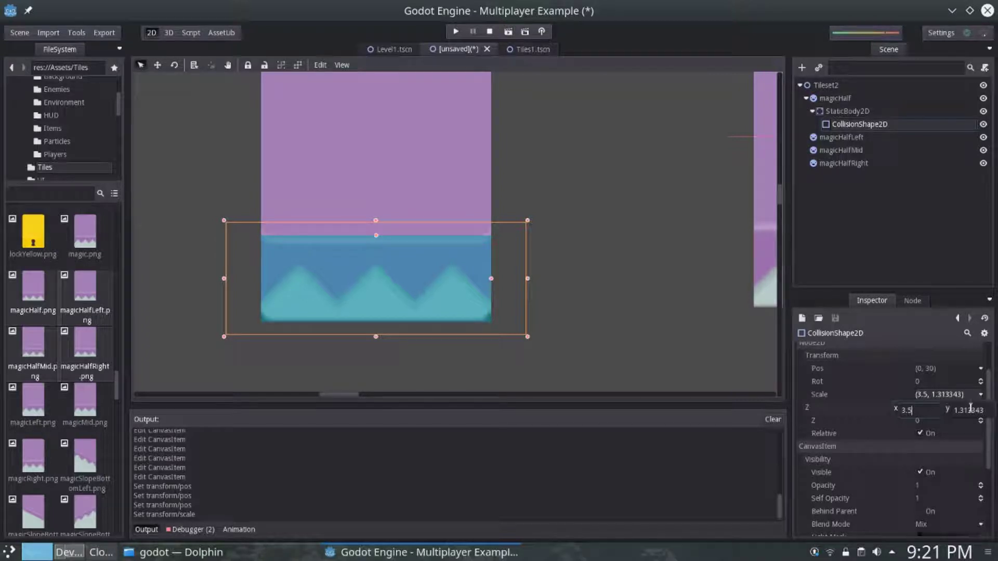
double_click(973, 411)
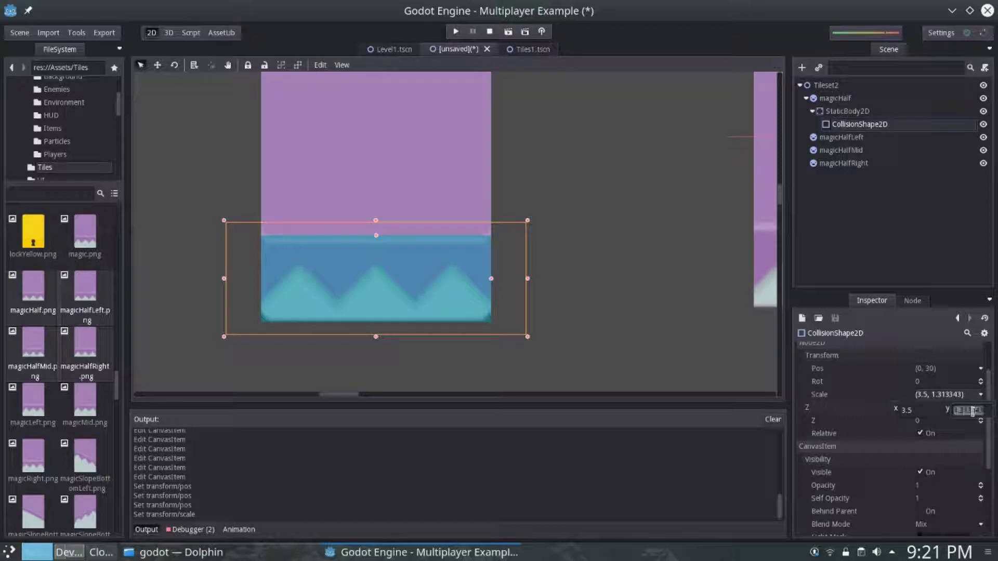
type("1.3")
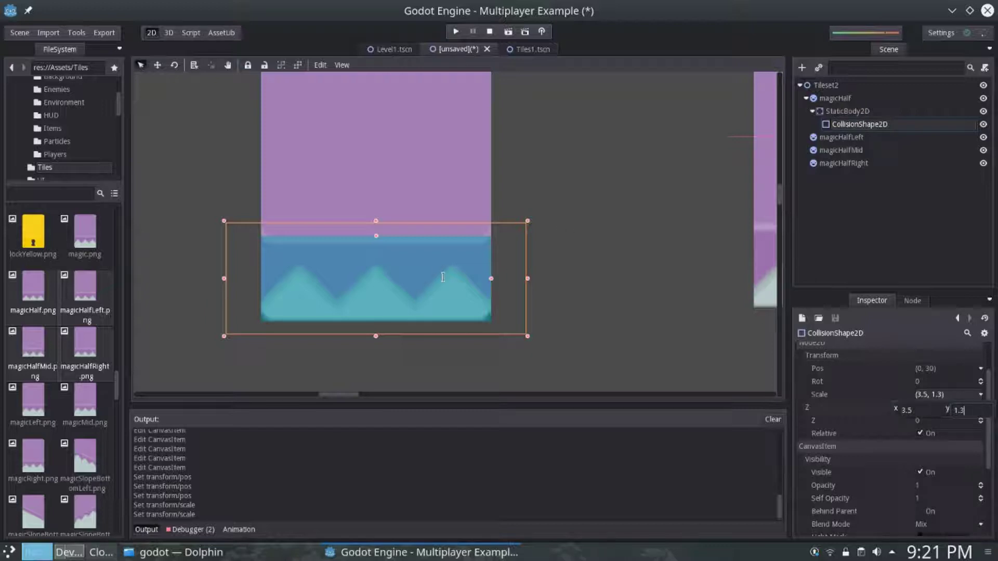
left_click(150, 67)
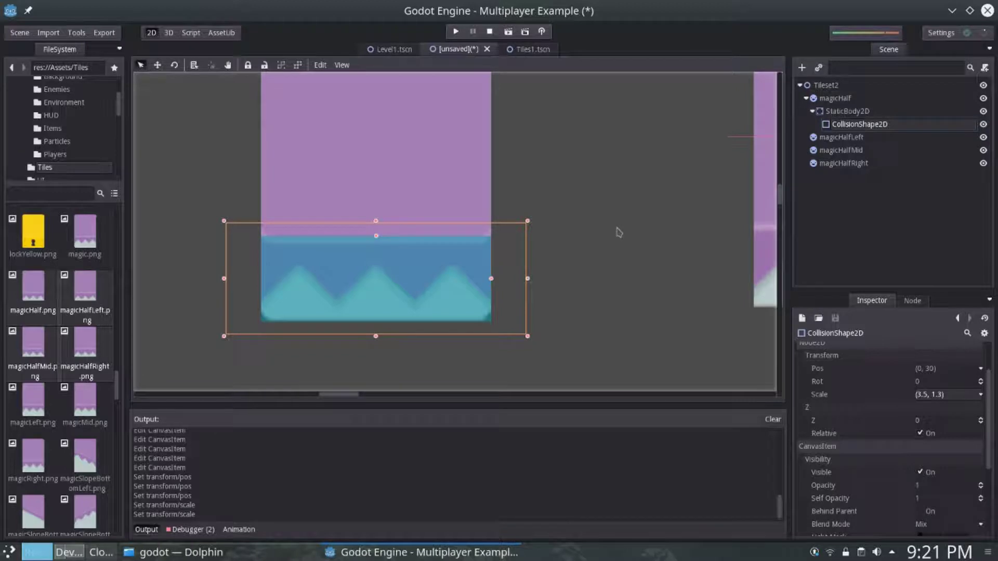
Zoom out and drag magicHalfLeft and magicHalfMid so all four tiles form one even row
middle_click_drag(557, 204, 601, 242)
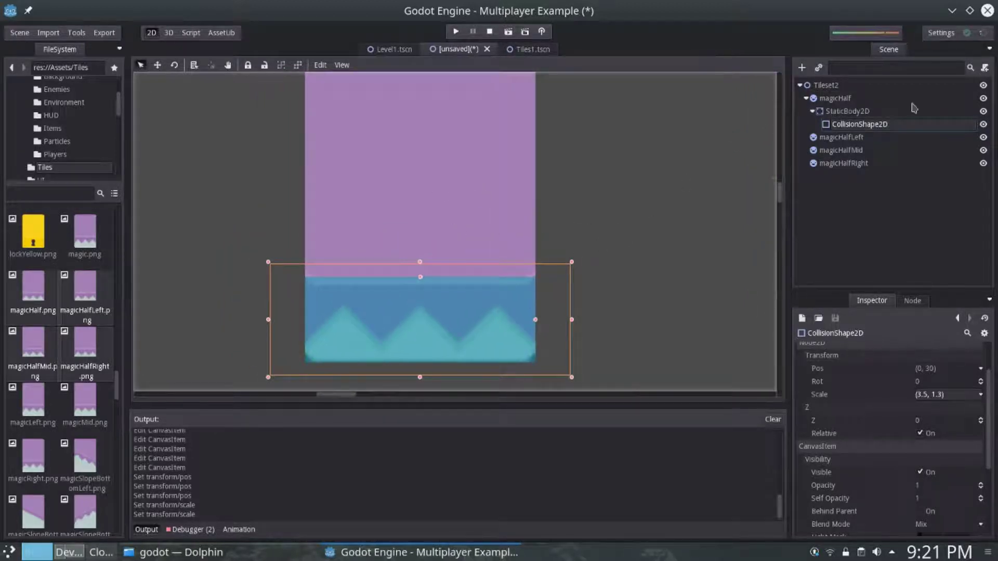
left_click(852, 111)
scroll(643, 203, "down", 5)
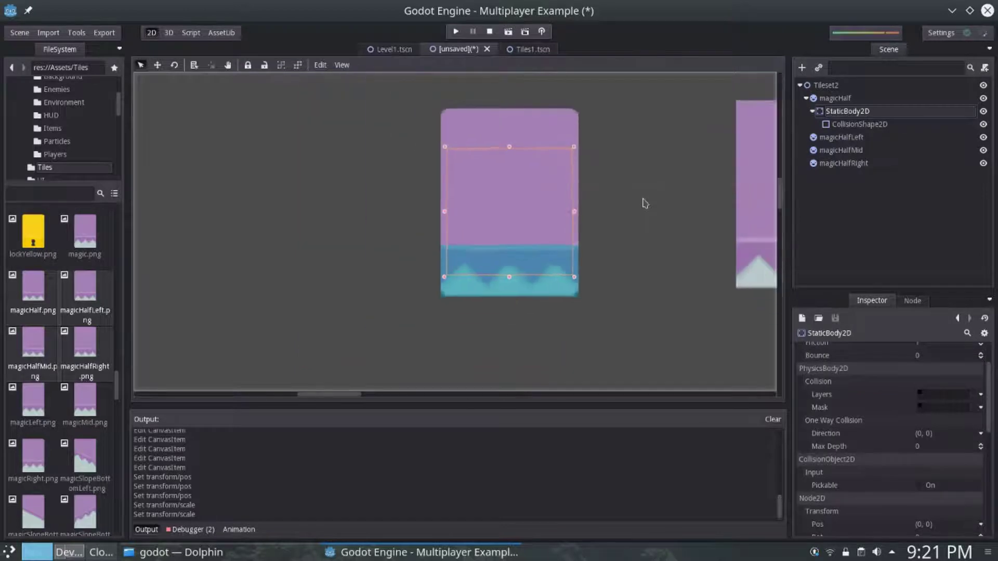
middle_click_drag(642, 205, 236, 190)
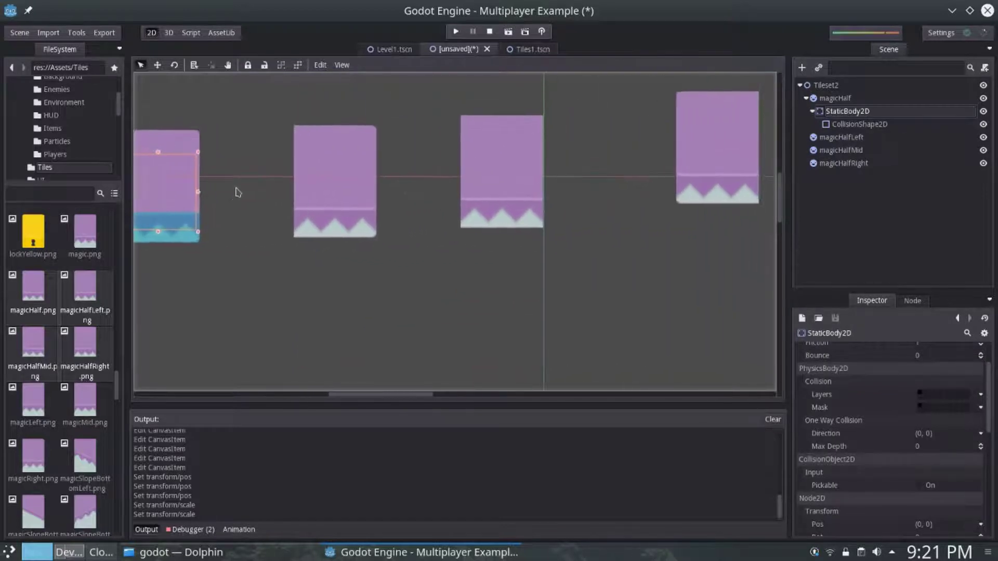
left_click_drag(305, 220, 263, 225)
left_click_drag(527, 220, 449, 214)
left_click_drag(721, 169, 544, 211)
middle_click_drag(512, 299, 674, 282)
left_click(839, 111)
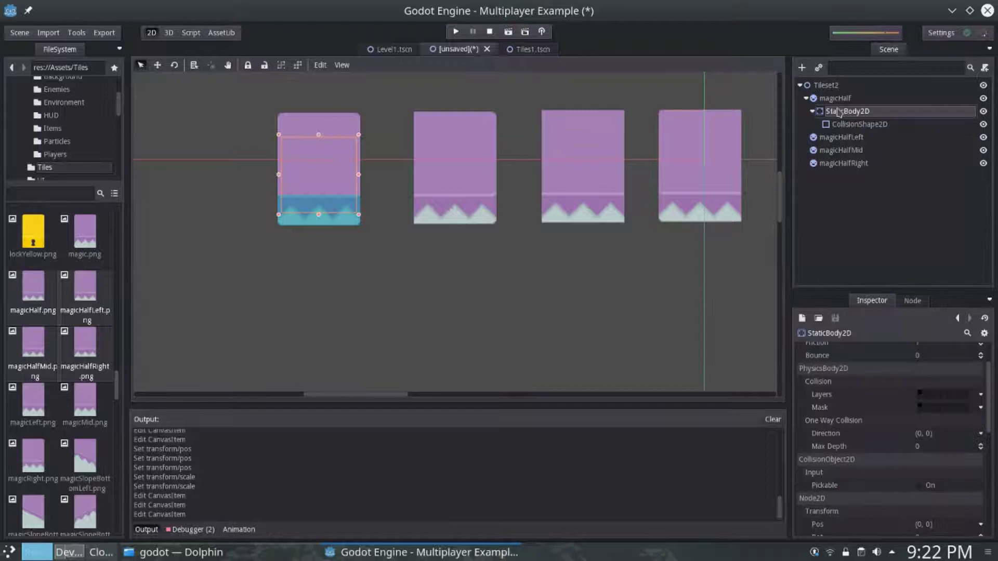
left_click(841, 150)
left_click(841, 137)
left_click(846, 111)
Duplicate magicHalf's StaticBody2D, move the copy under magicHalfLeft and zero its position
right_click(848, 111)
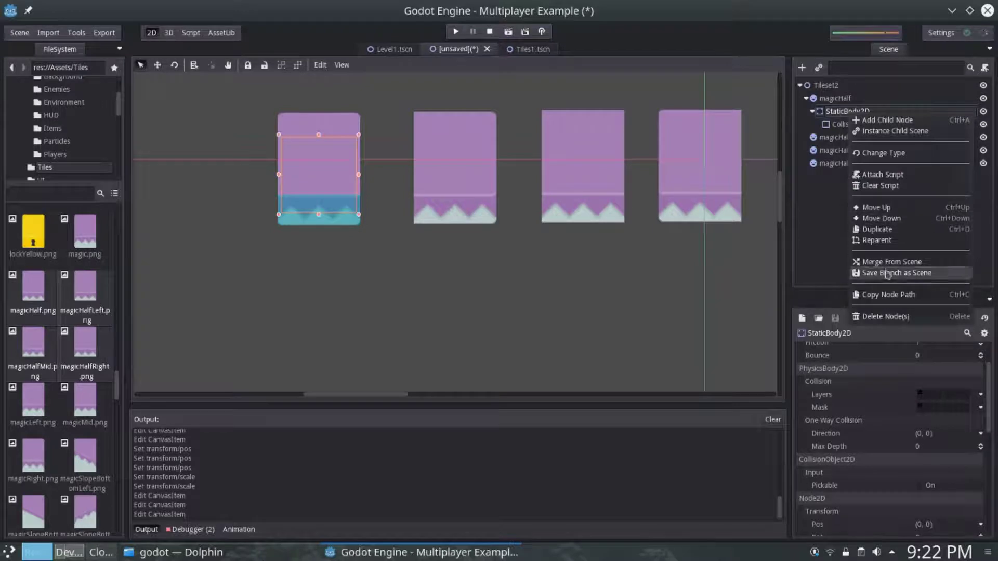
left_click(889, 229)
left_click_drag(855, 140, 845, 163)
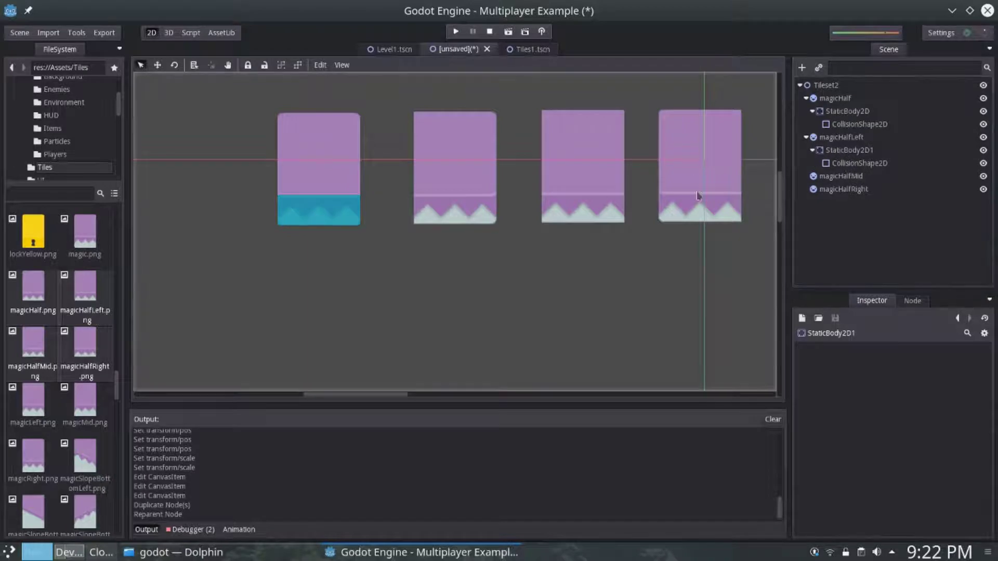
left_click(850, 152)
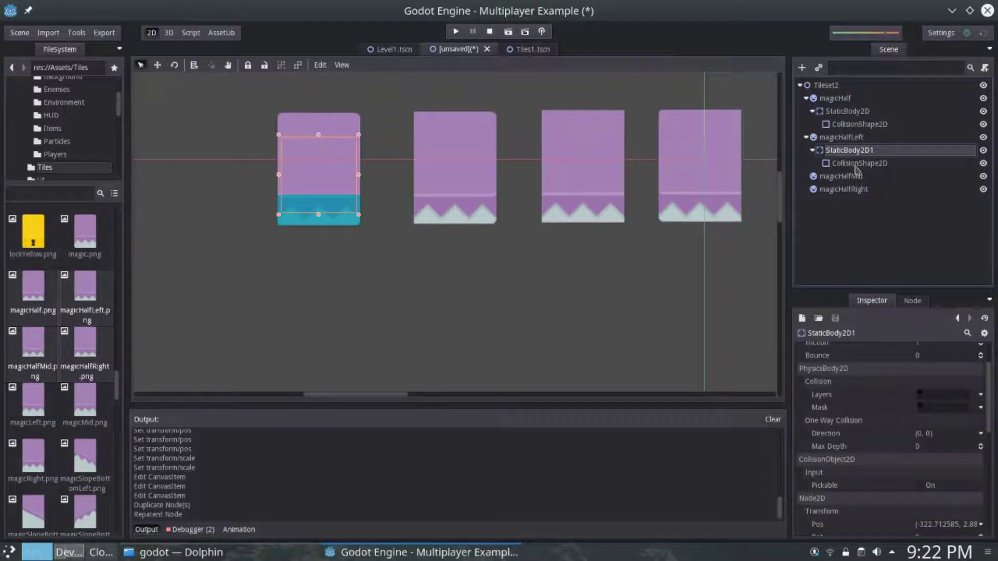
left_click(858, 165)
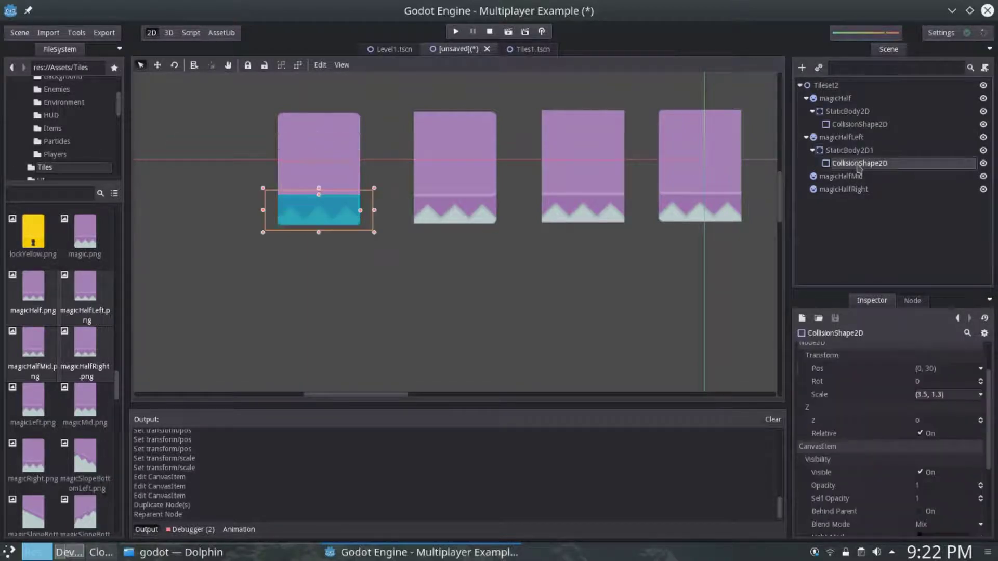
left_click(838, 152)
scroll(934, 430, "up", 3)
scroll(945, 456, "down", 4)
left_click(927, 503)
type("0")
key("Return")
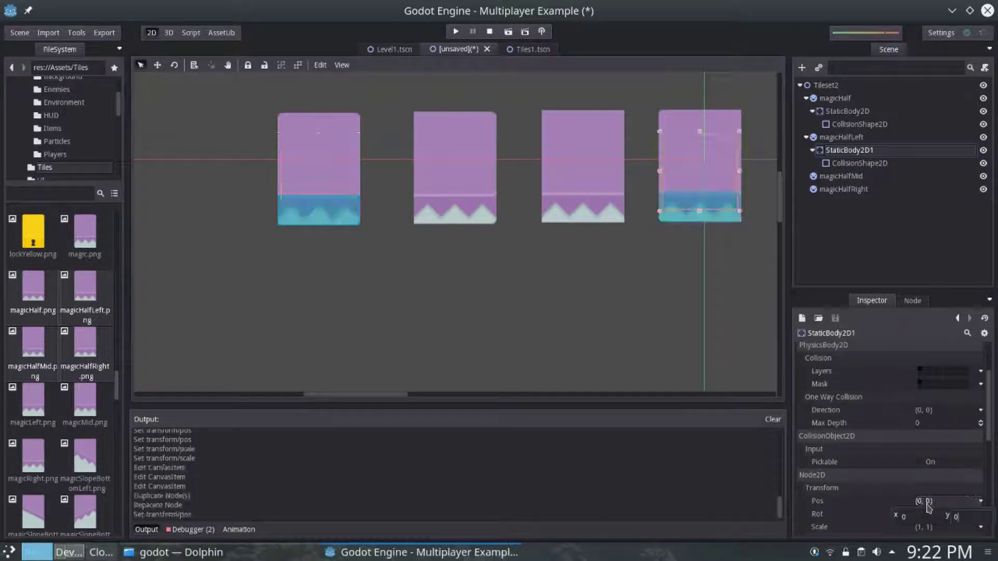
Duplicate the StaticBody2D again under magicHalfMid with position (0, 0)
left_click(852, 137)
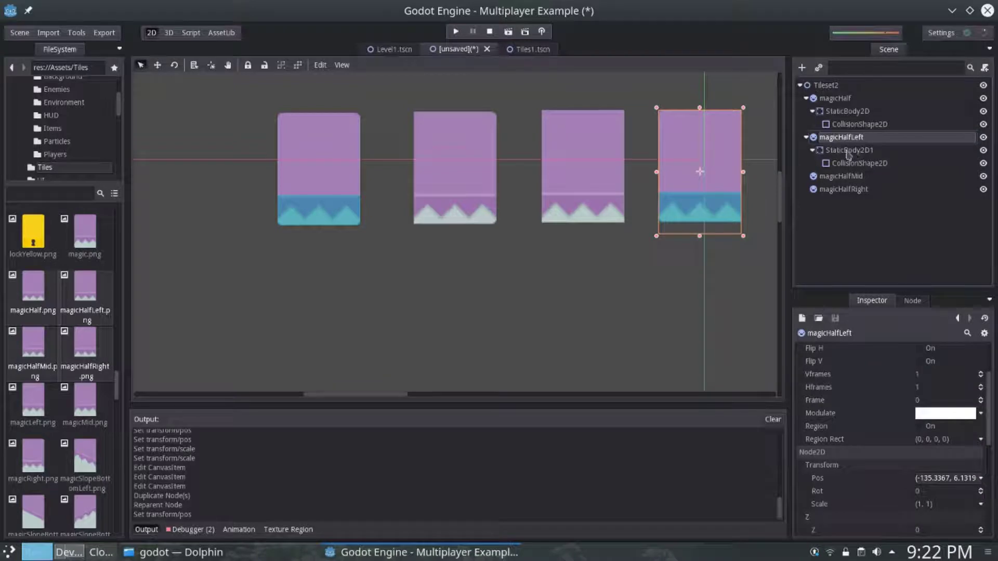
left_click(848, 150)
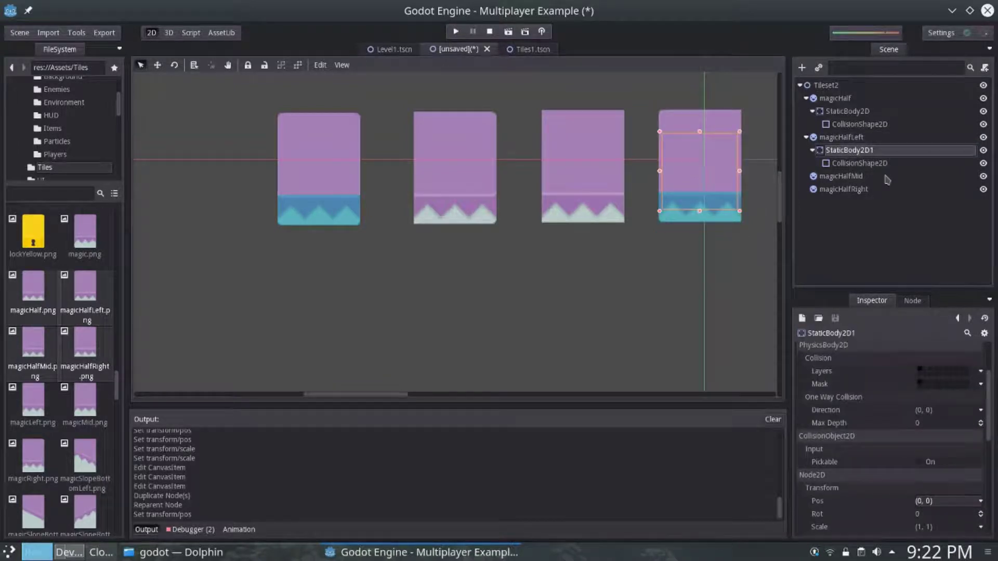
left_click(879, 112)
key("ctrl+d")
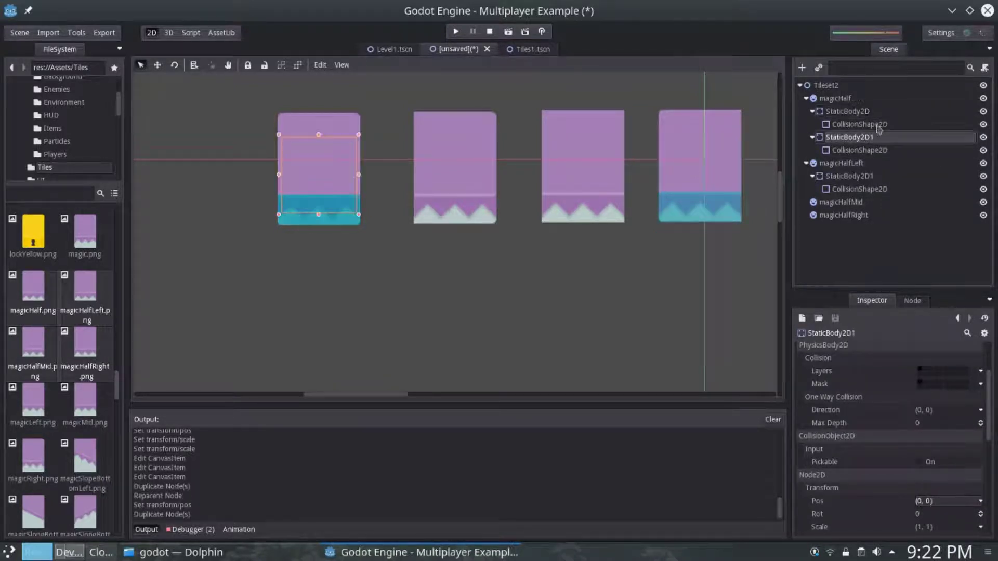
left_click_drag(867, 138, 866, 208)
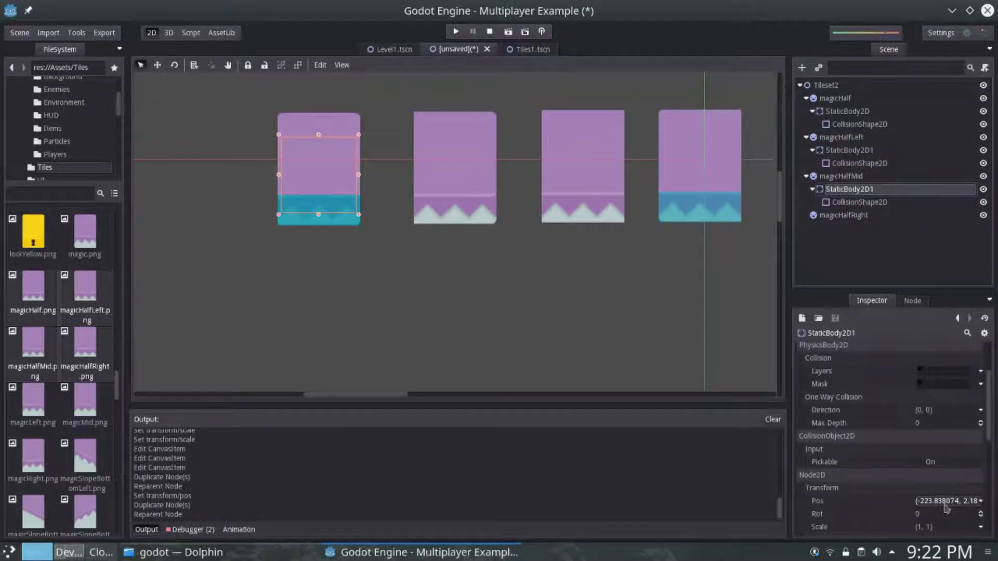
left_click(939, 502)
type("0")
key("Tab")
type("0")
key("Return")
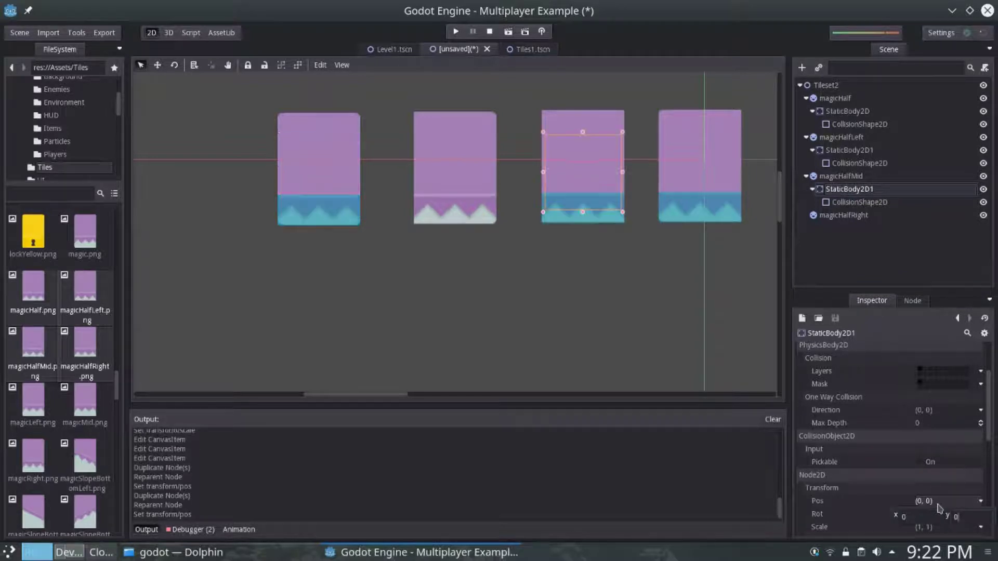
left_click(849, 190)
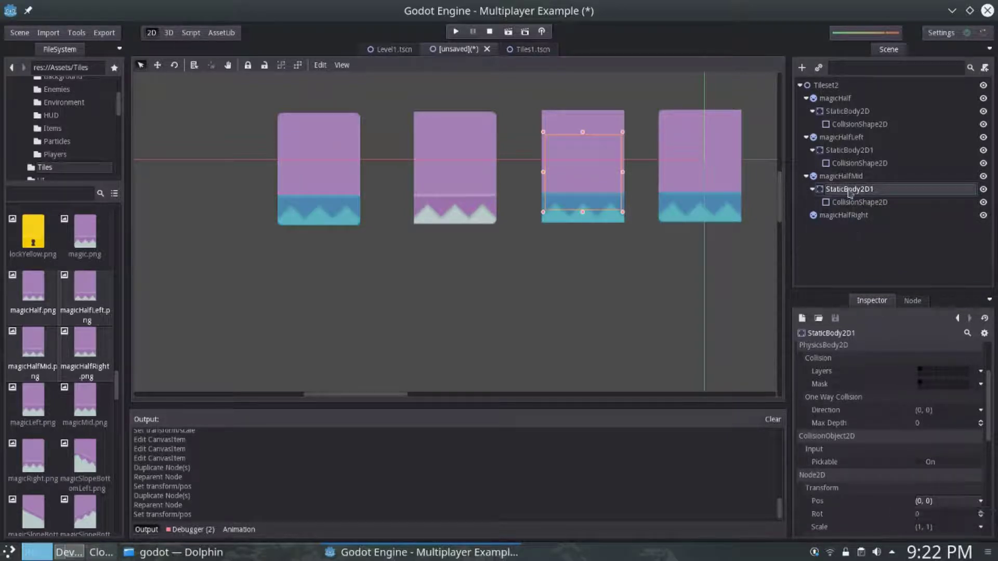
Add a third StaticBody2D copy under magicHalfRight at (0, 0), then begin saving the scene
left_click(859, 112)
key("ctrl+d")
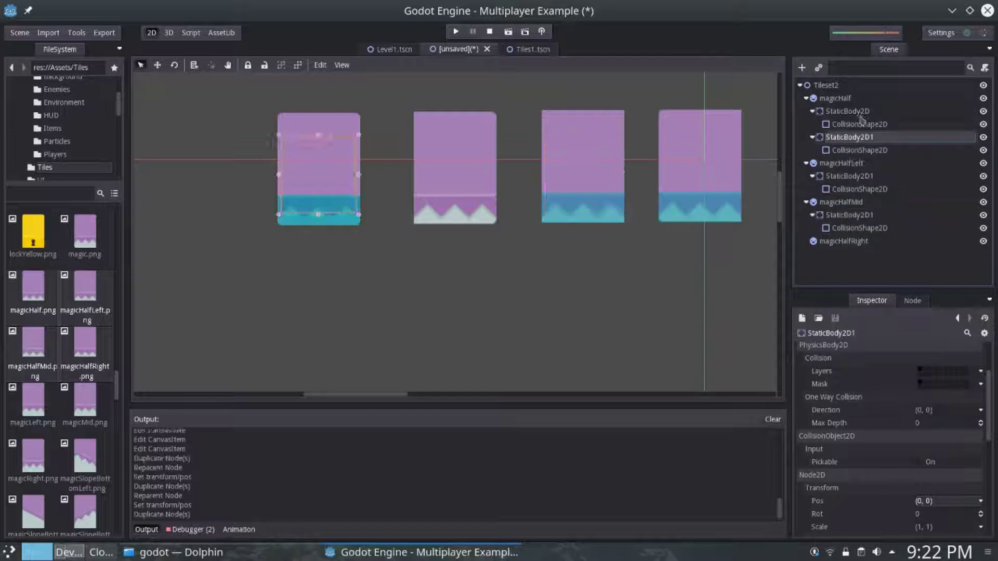
left_click_drag(854, 144, 853, 241)
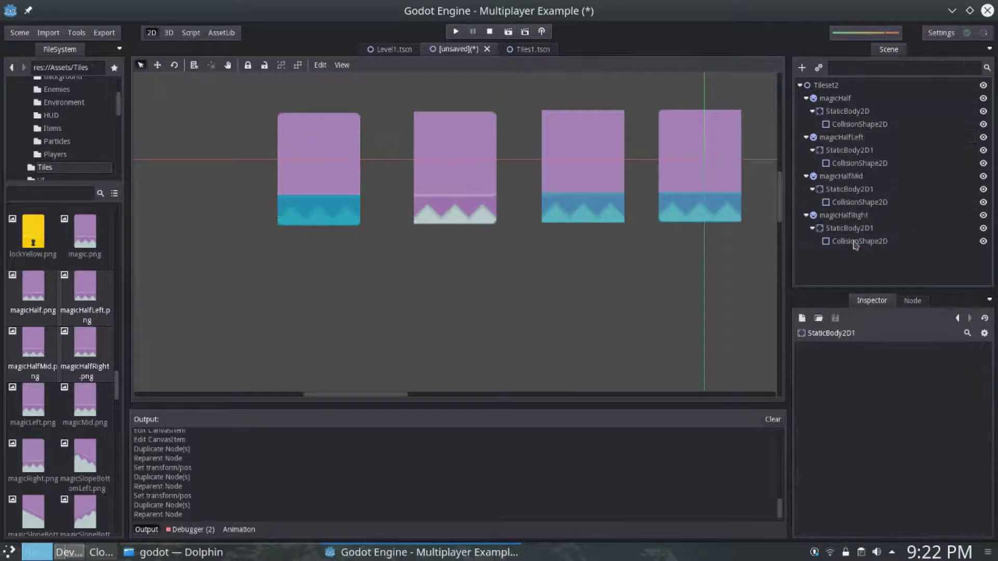
left_click(938, 504)
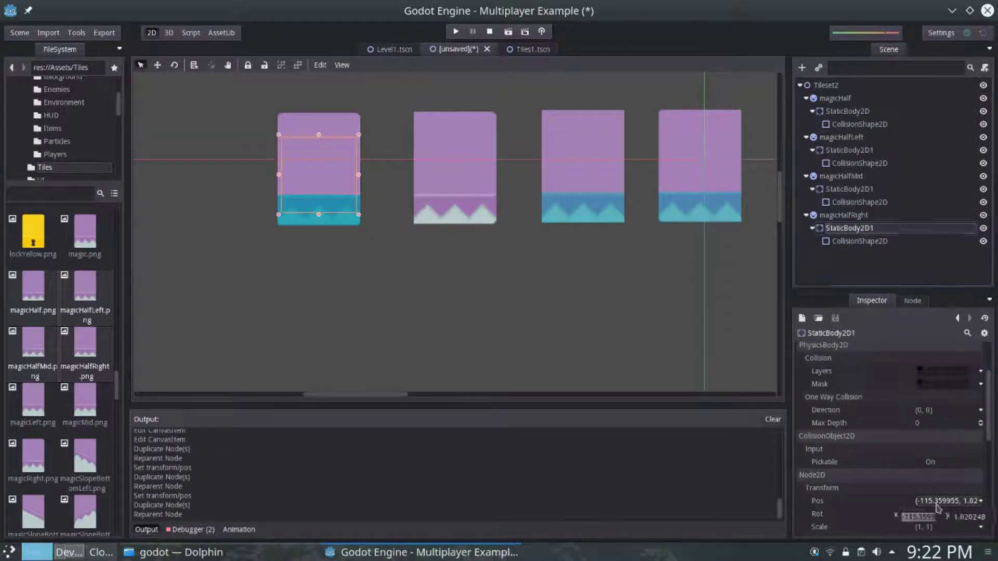
type("0")
key("Tab")
type("0")
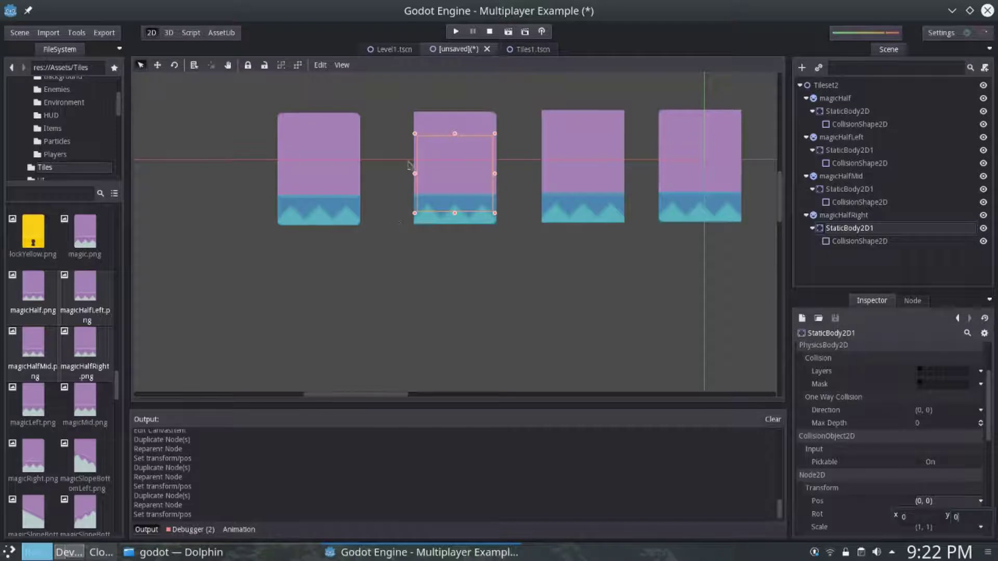
left_click(395, 133)
key("ctrl+s")
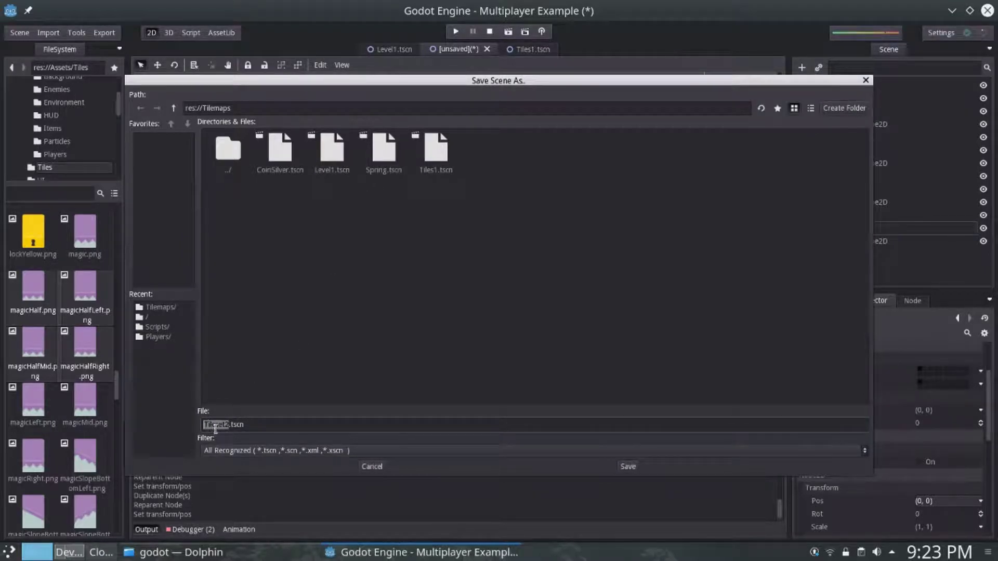
Save the scene as Tileset2.tscn and convert it to the tile set Tilemaps/ExampleTileset.tres
left_click(627, 467)
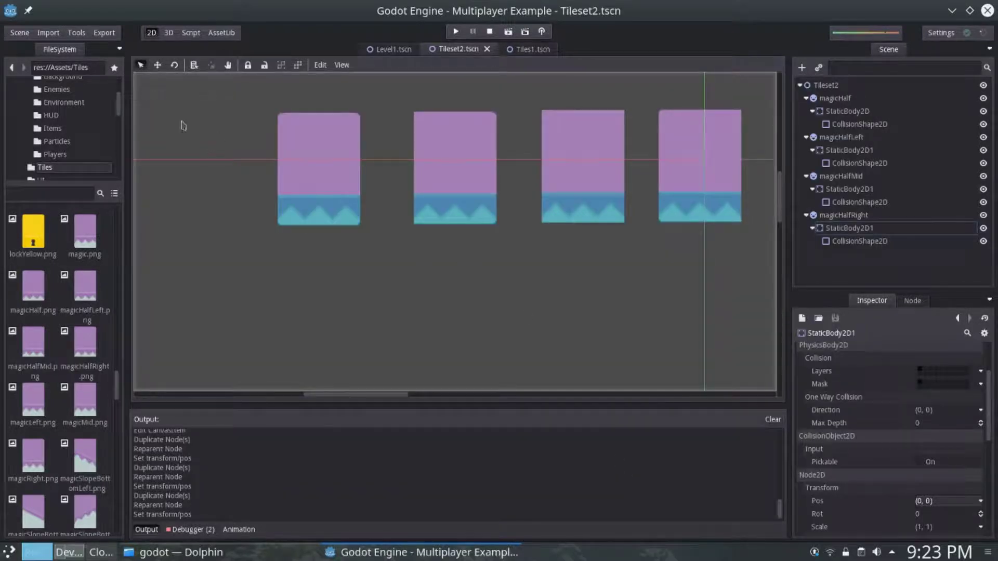
left_click(22, 33)
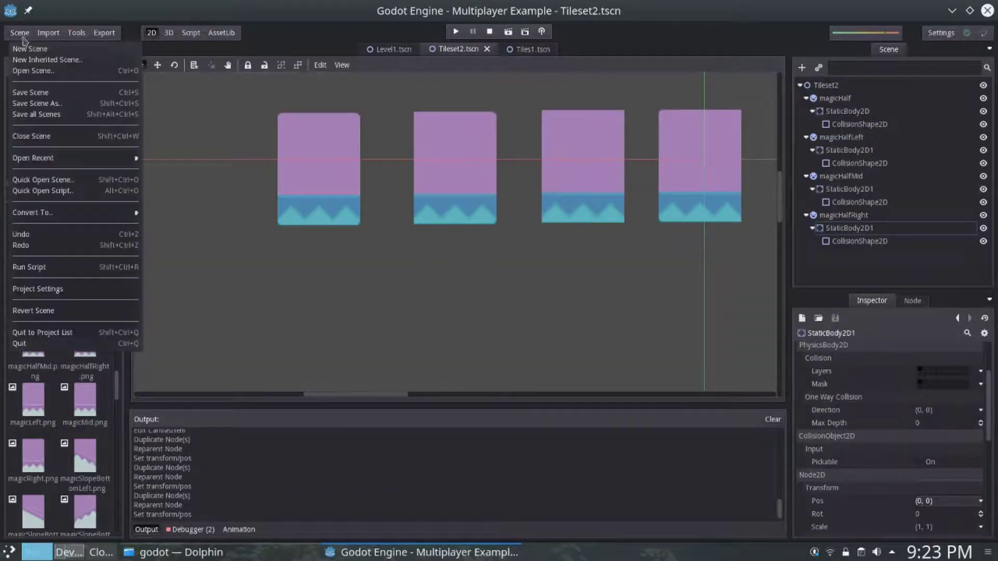
mouse_move(57, 215)
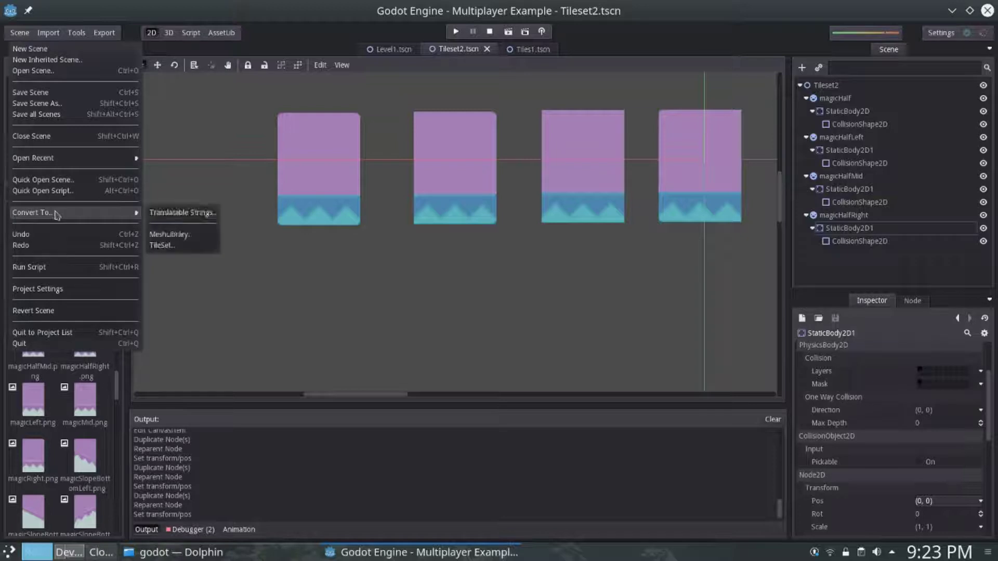
left_click(172, 246)
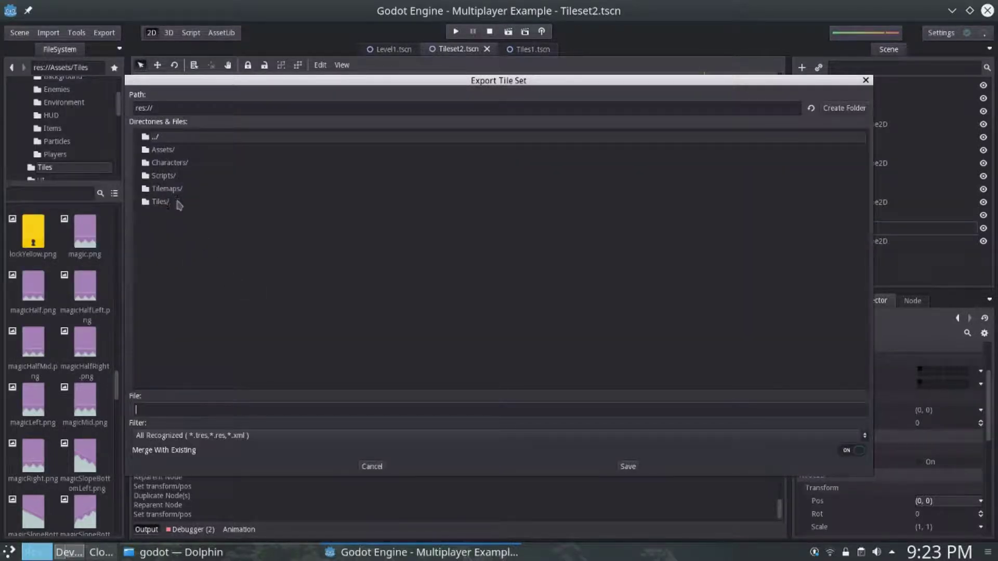
double_click(174, 189)
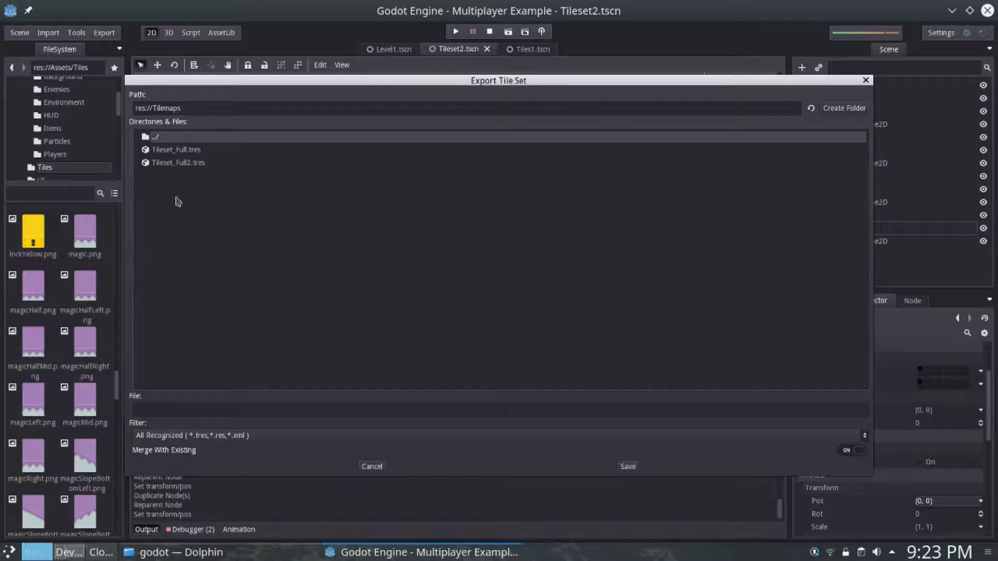
left_click(171, 412)
type("ExampleTileset.tres")
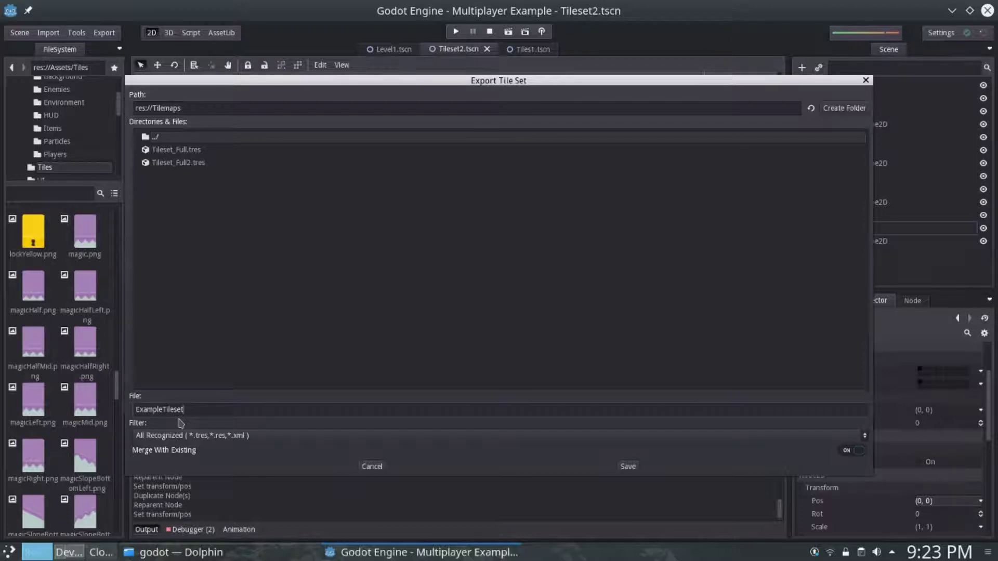
left_click(630, 468)
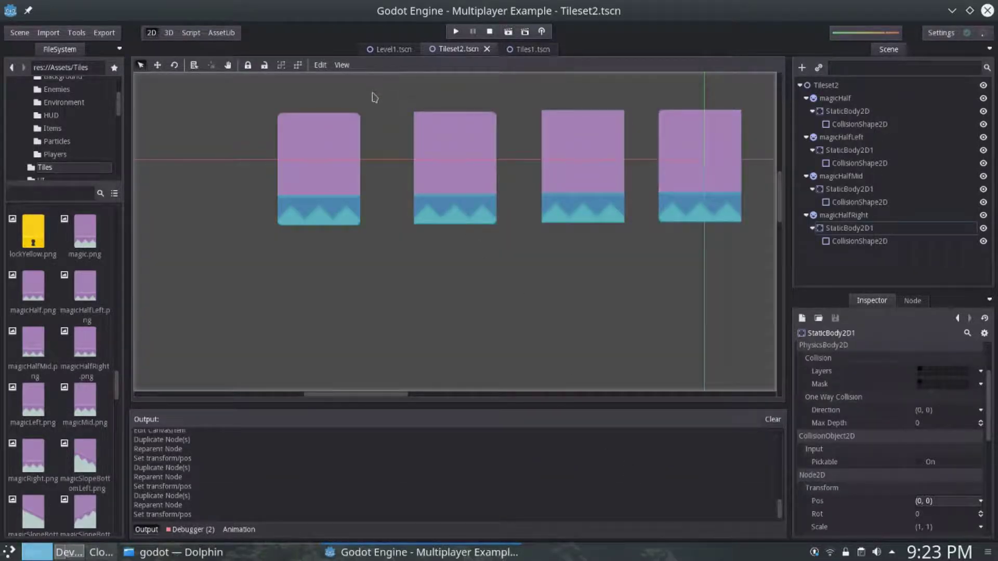
Create a new scene with a Node2D as its root node
left_click(391, 49)
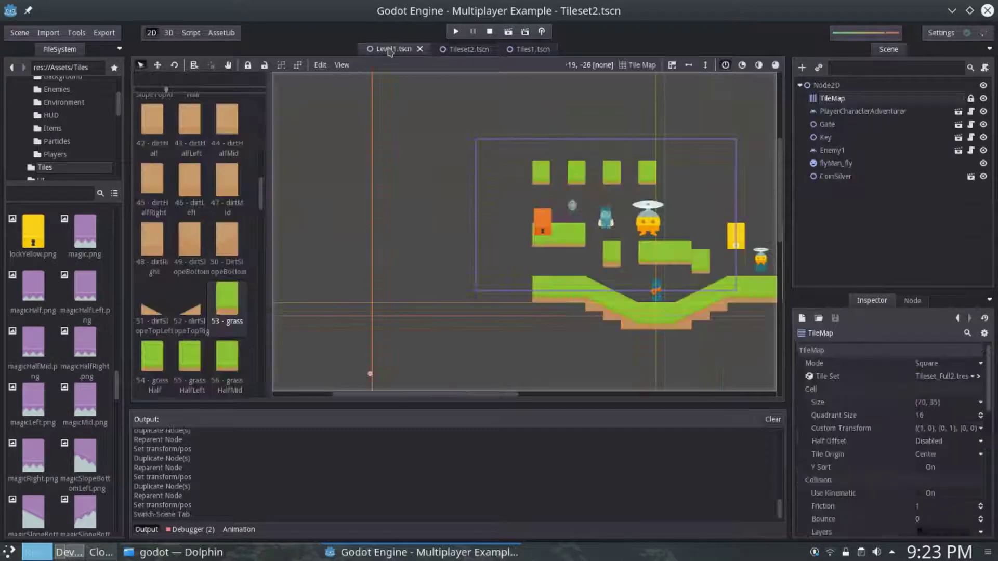
left_click(20, 33)
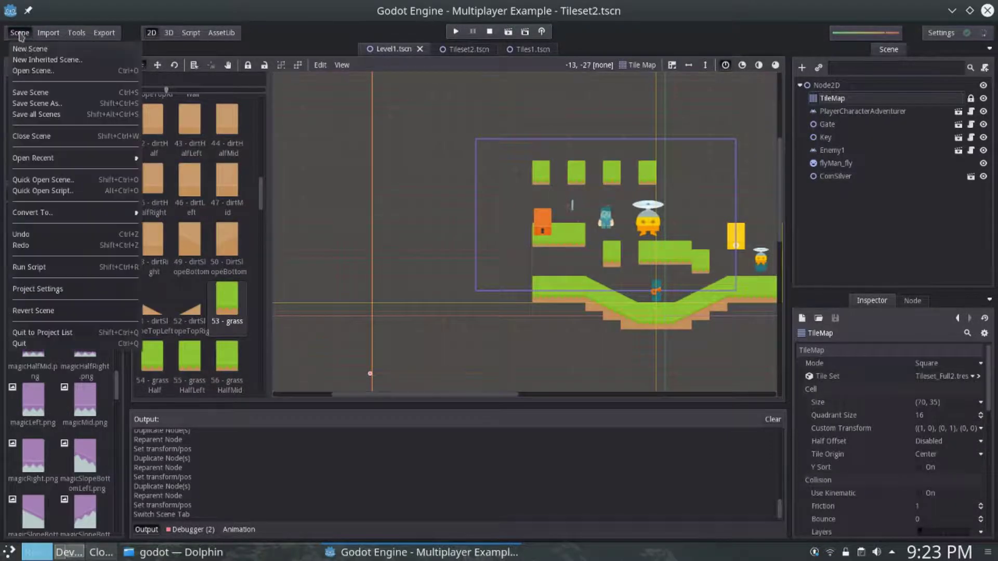
left_click(29, 49)
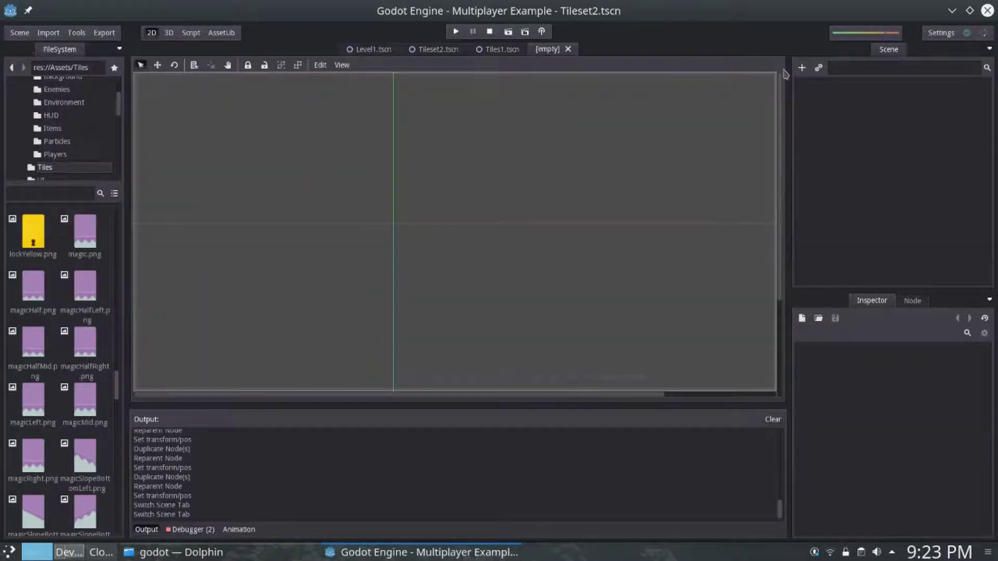
left_click(801, 68)
type("Node")
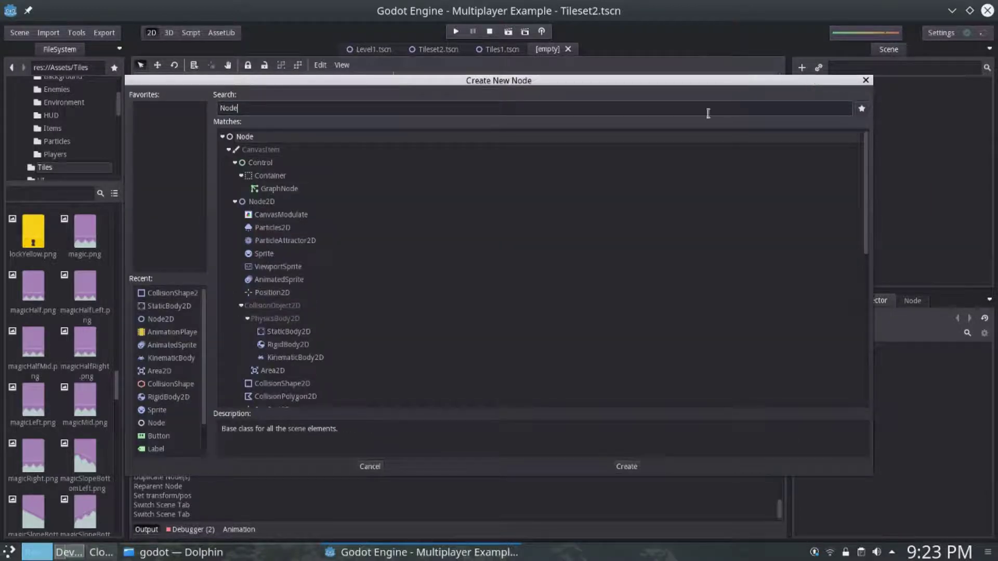
double_click(290, 201)
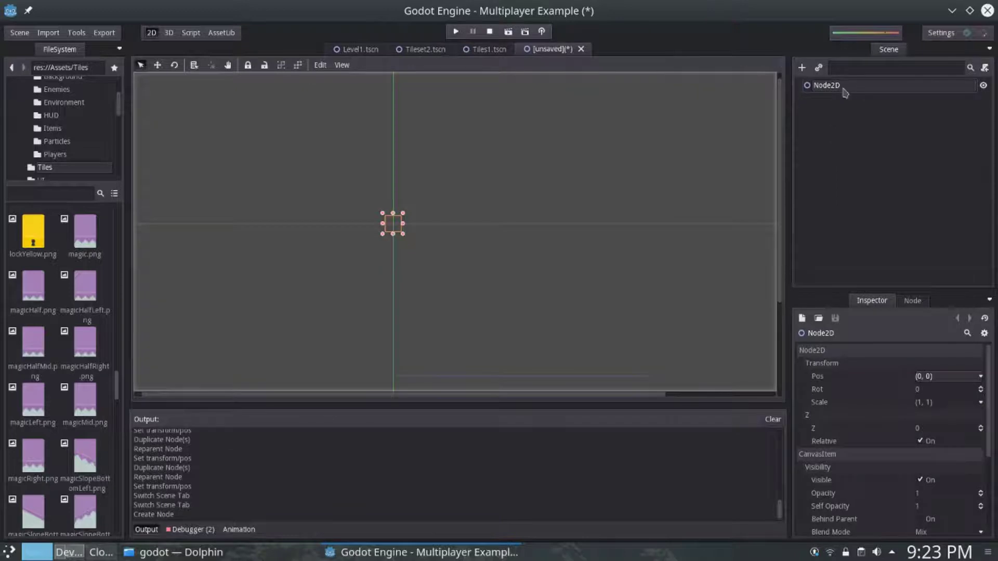
Add a TileMap child under the Node2D root
right_click(843, 90)
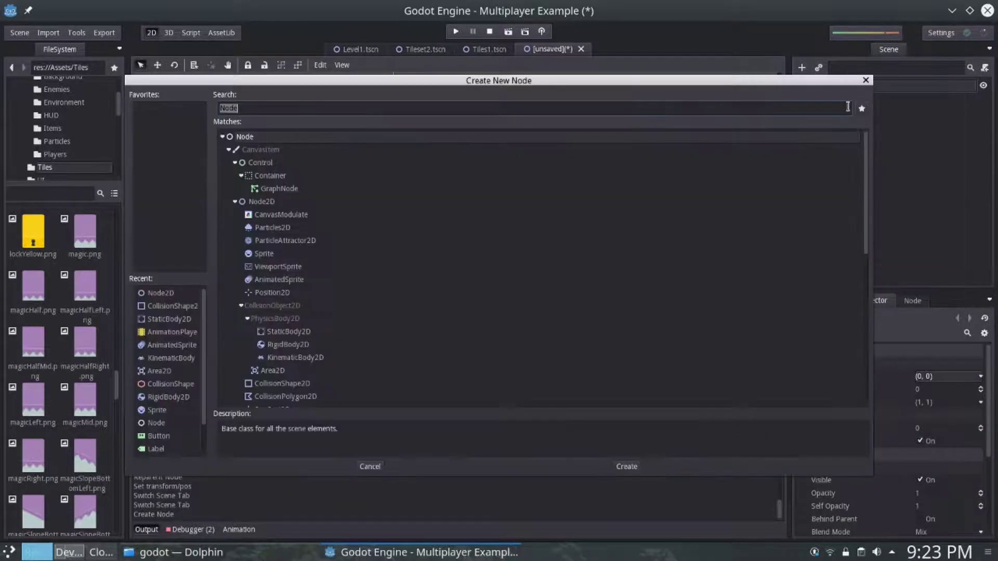
type("Tilemap")
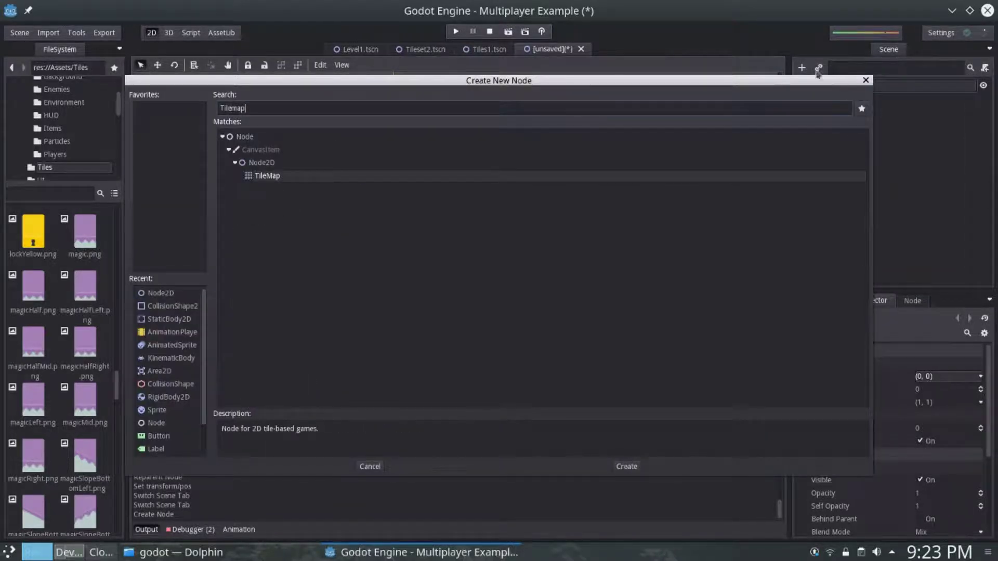
double_click(263, 176)
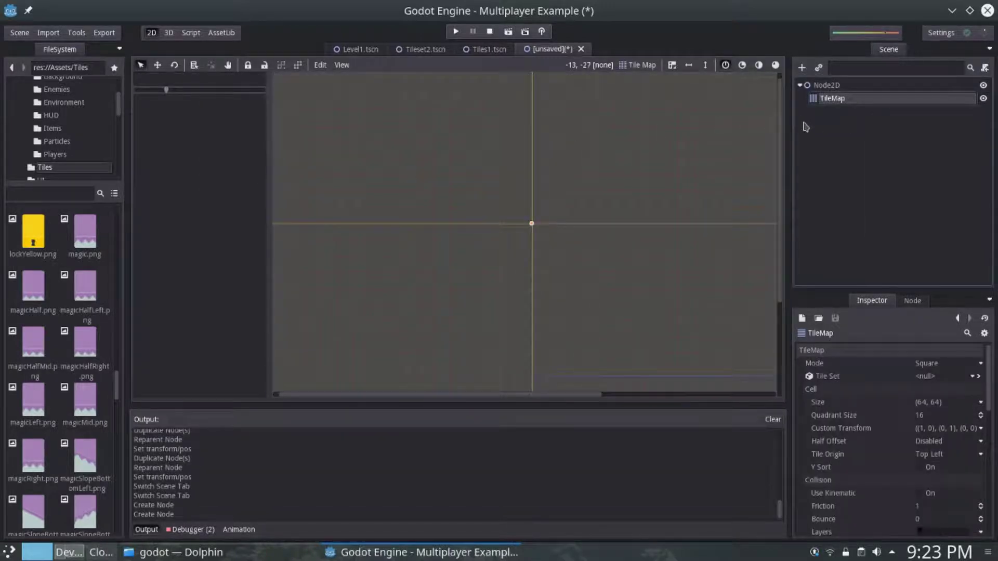
Load Tilemaps/ExampleTileset.tres as the TileMap's tile set
left_click(946, 378)
left_click(936, 413)
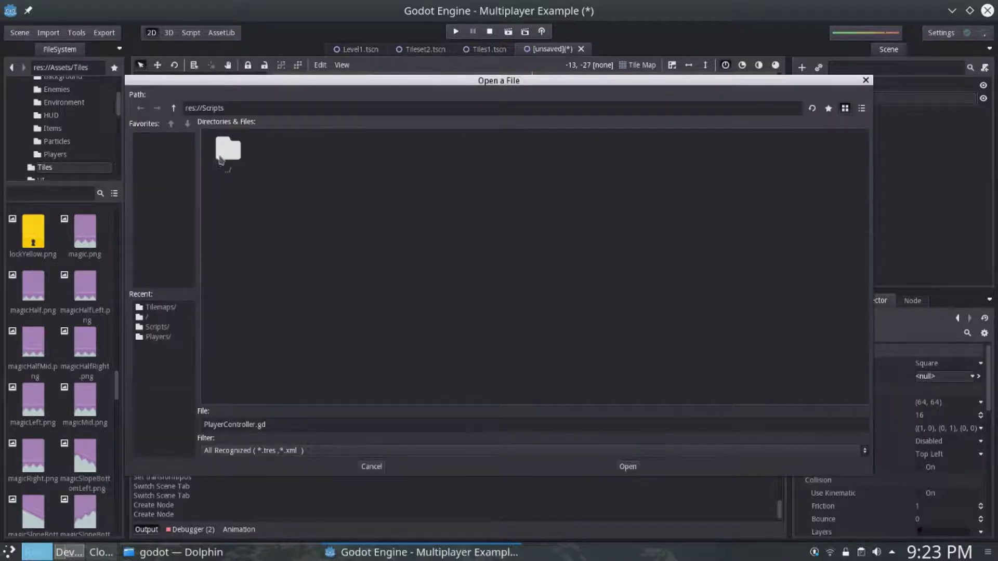
double_click(222, 161)
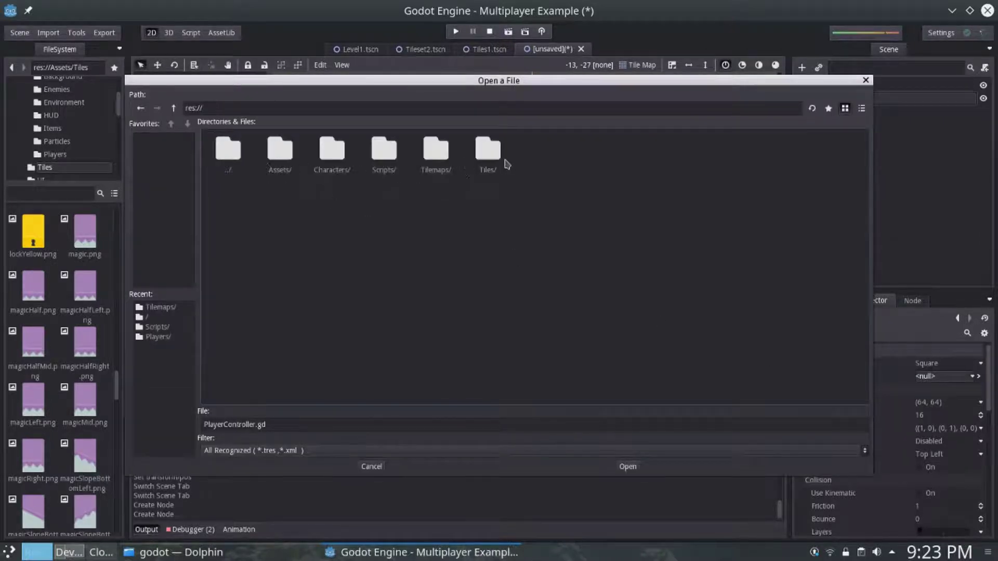
double_click(427, 156)
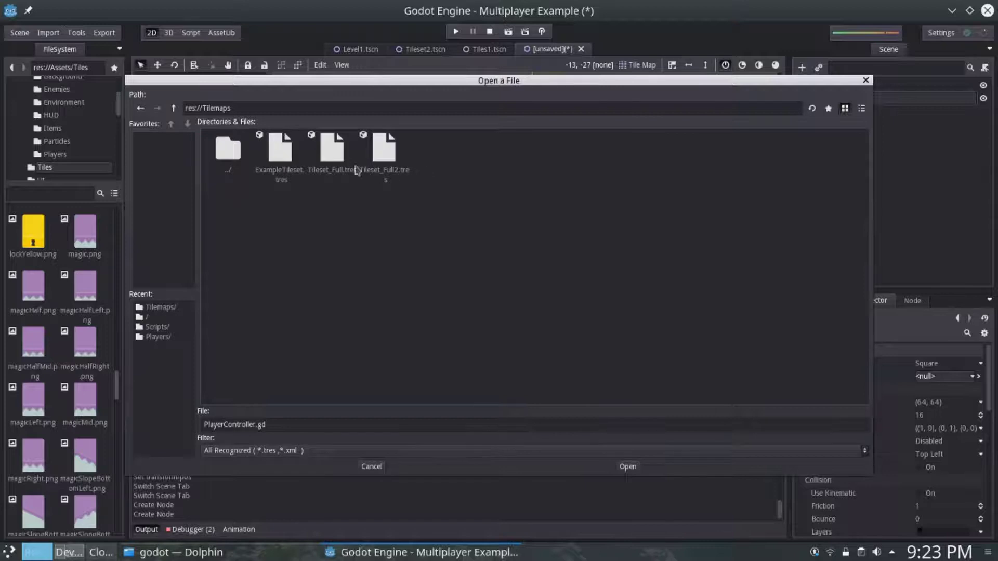
left_click(284, 158)
left_click(622, 467)
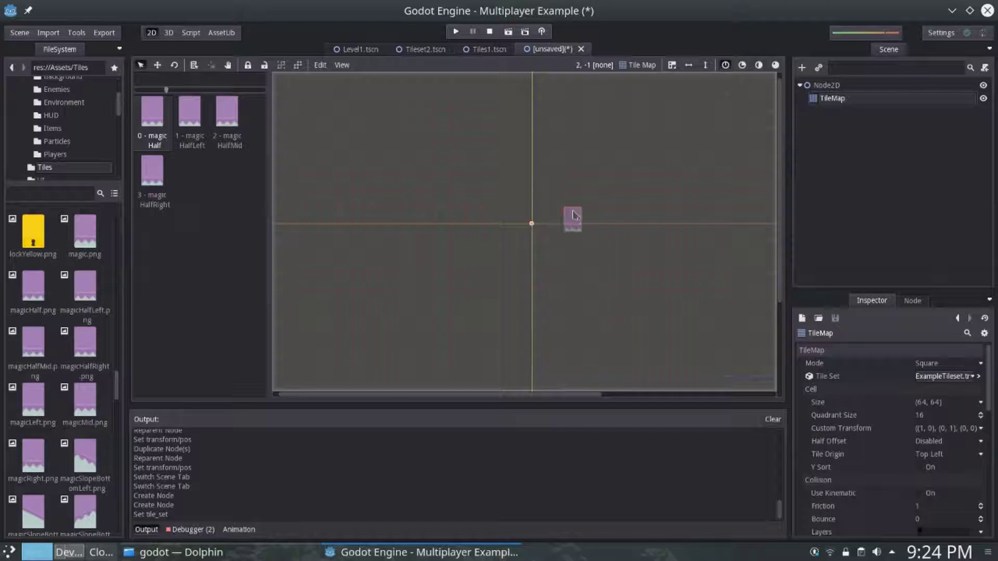
Paint a small block of magic Half tiles beside the scene origin
left_click(541, 217)
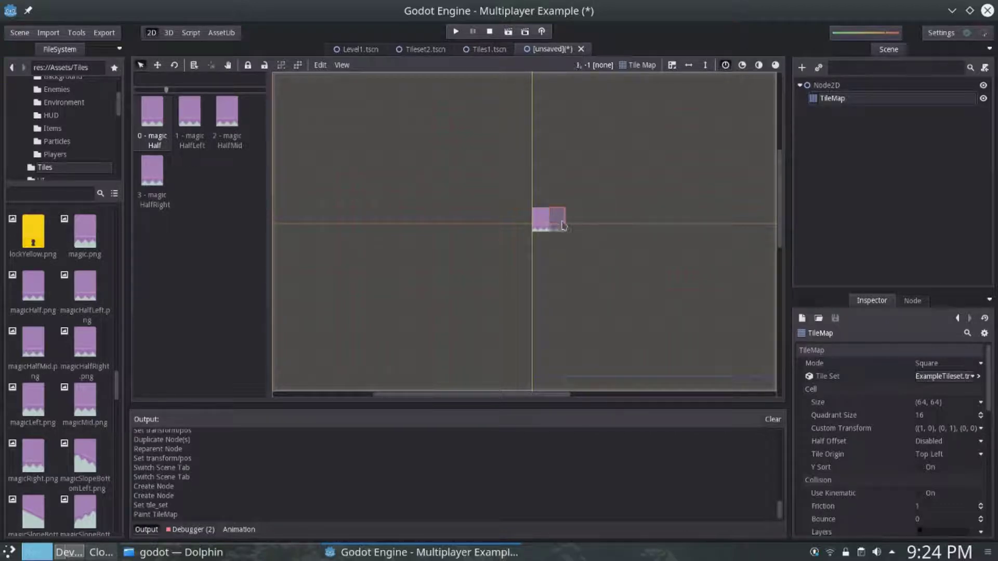
left_click(541, 236)
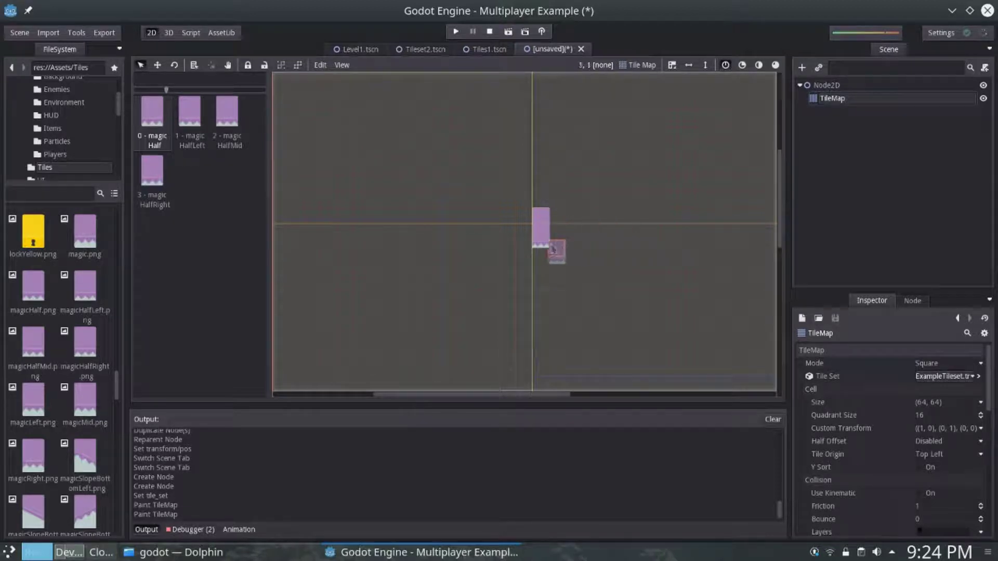
left_click(541, 255)
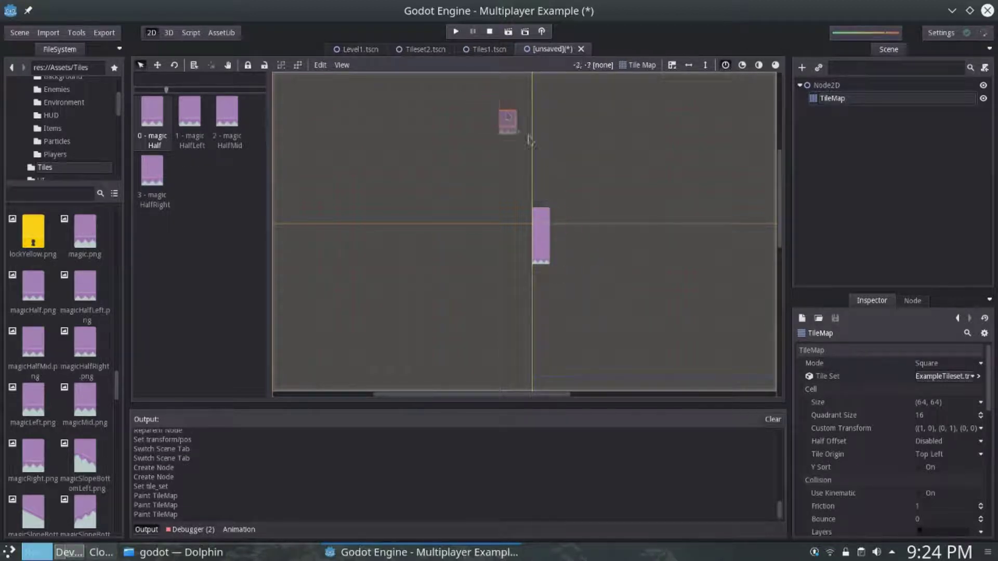
left_click(524, 231)
left_click(527, 248)
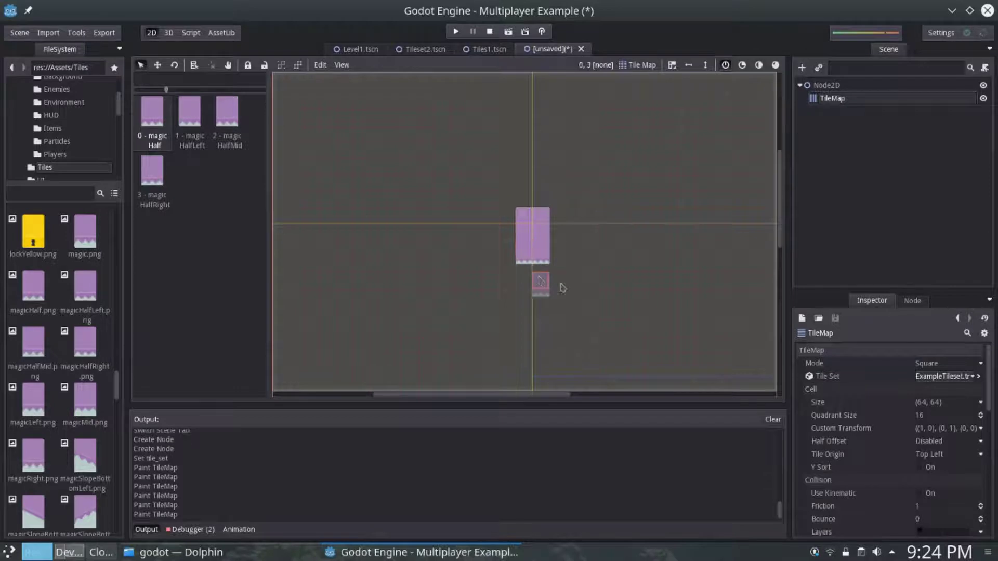
left_click(514, 234)
left_click(514, 237)
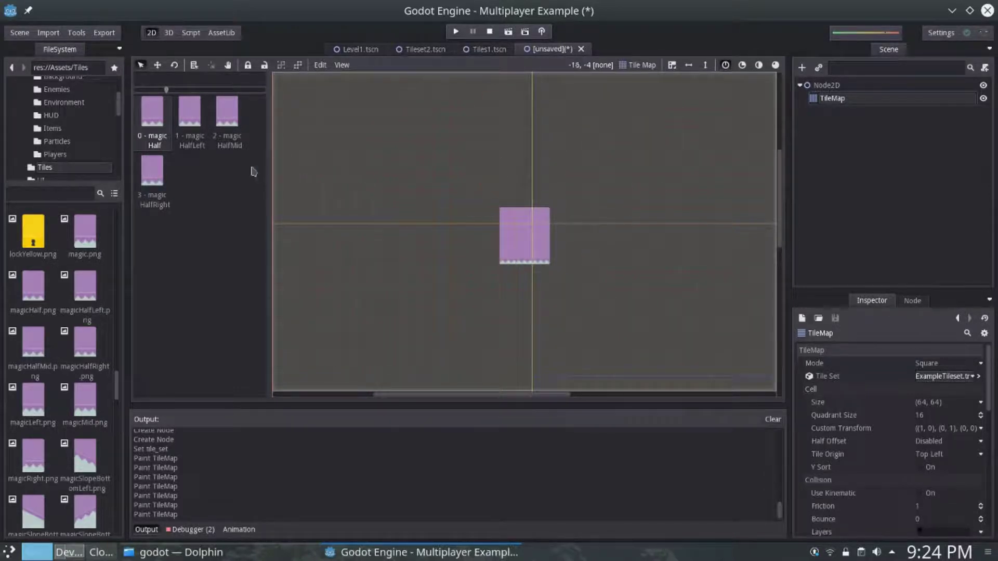
Edge the block with magic HalfLeft tiles on the left and HalfRight tiles on the right
left_click(202, 134)
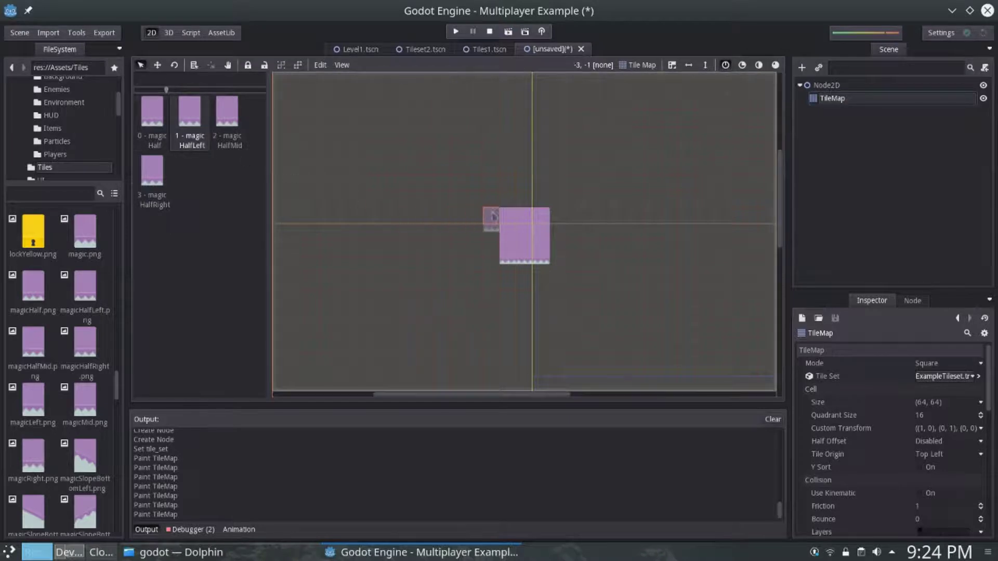
left_click_drag(493, 216, 491, 257)
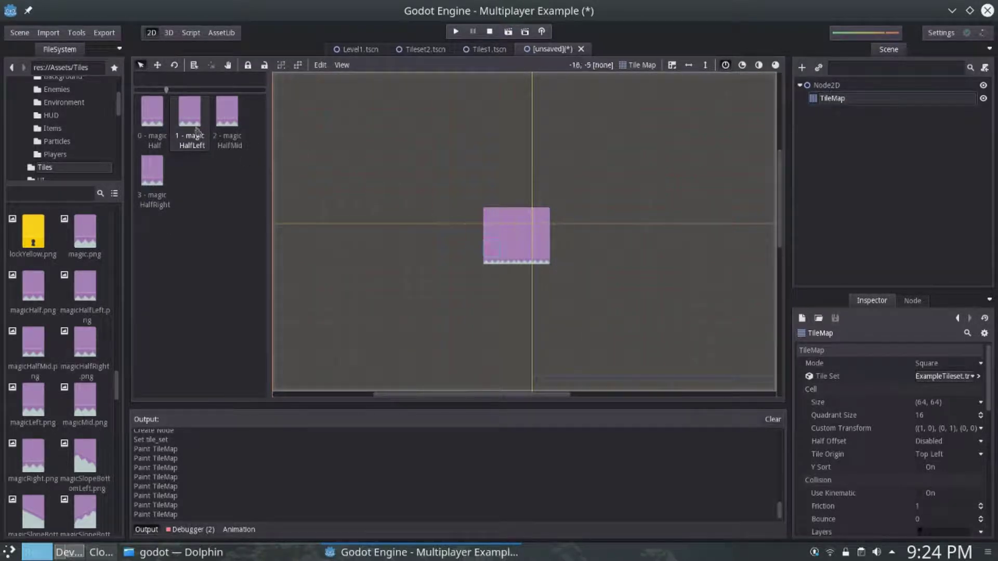
left_click(159, 188)
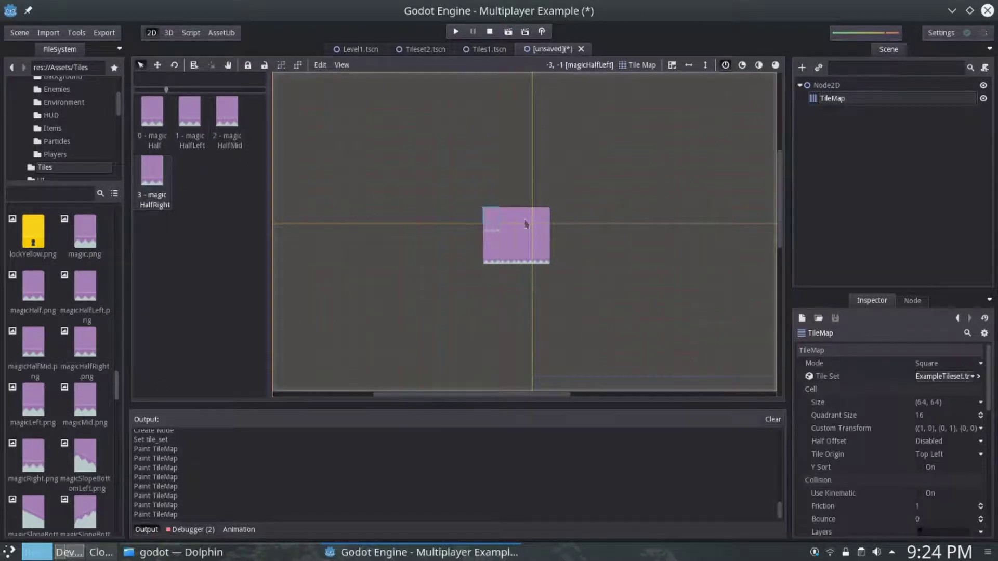
left_click_drag(564, 218, 565, 252)
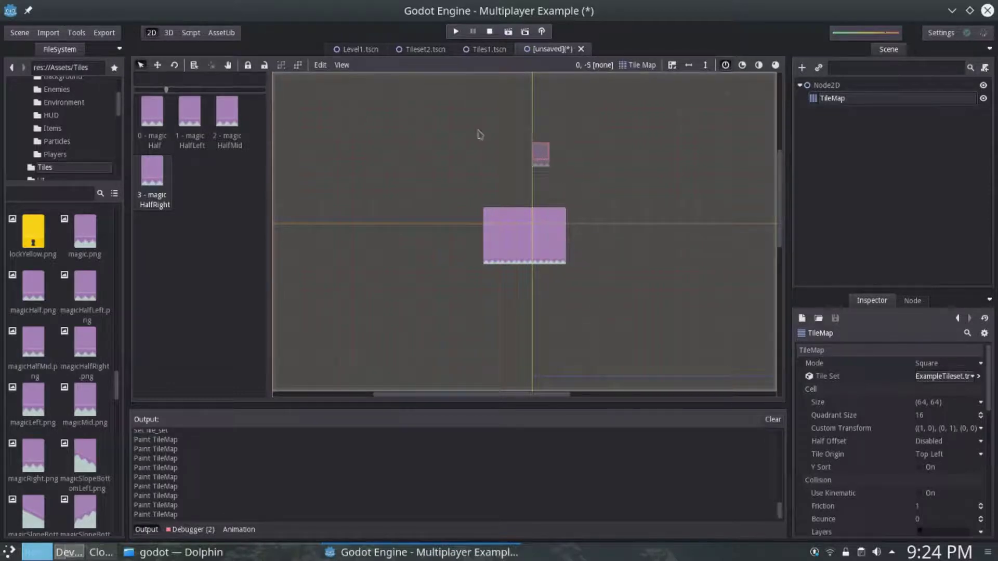
right_click(839, 87)
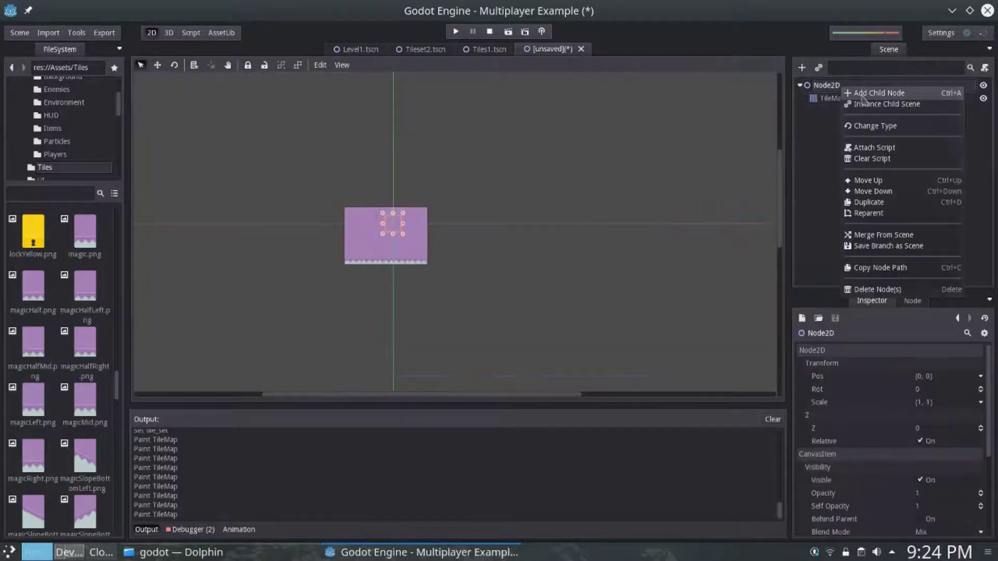
Instance Characters/Players/PlayerCharacter_Adventurer.tscn under Node2D, drag it above the block, and run
left_click(863, 94)
key("Return")
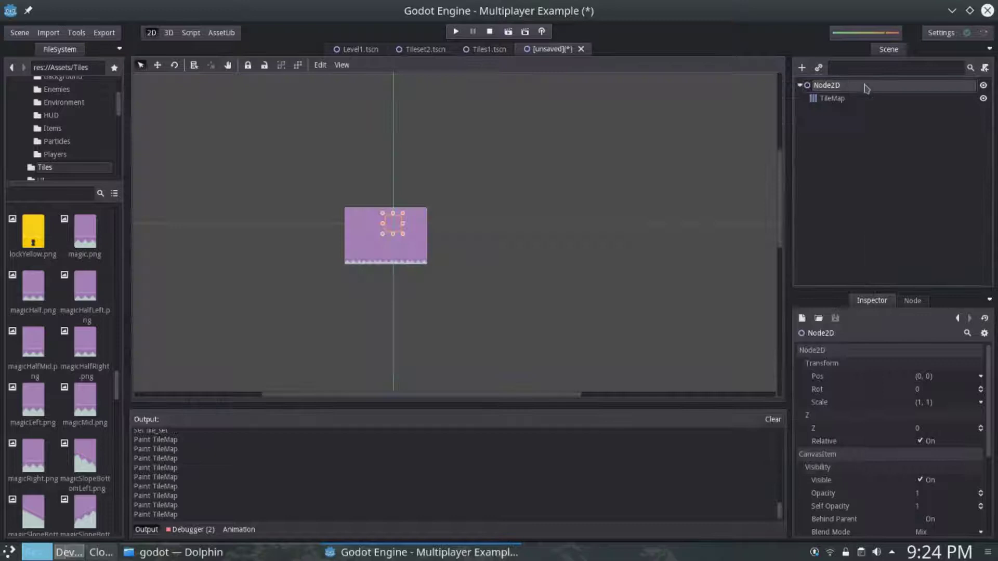
right_click(837, 88)
left_click(858, 103)
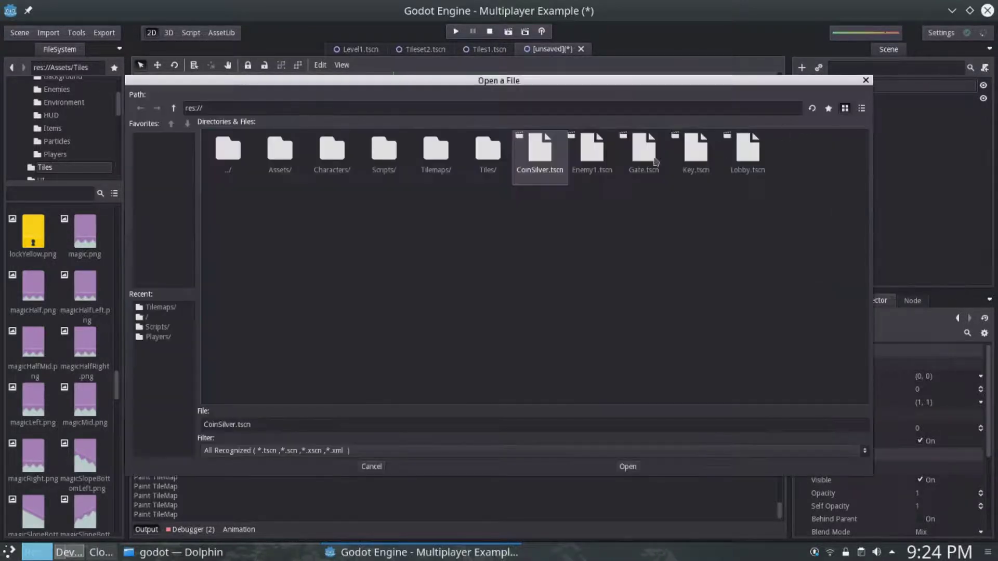
double_click(340, 160)
double_click(339, 160)
left_click(557, 165)
left_click(628, 466)
left_click_drag(399, 227, 396, 187)
left_click(508, 33)
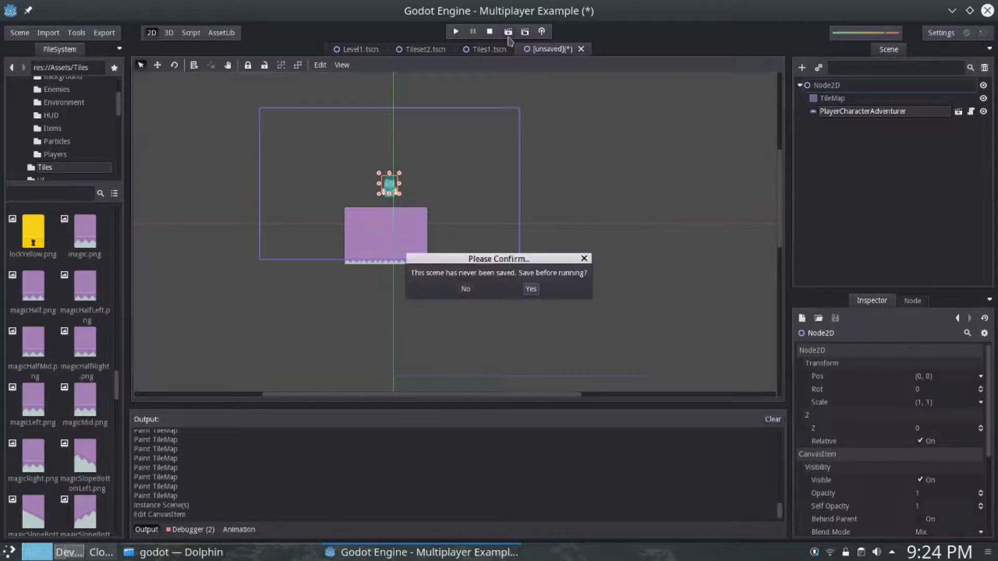
Save the new scene as Level2.tscn in res://Tilemaps so it runs
left_click(532, 289)
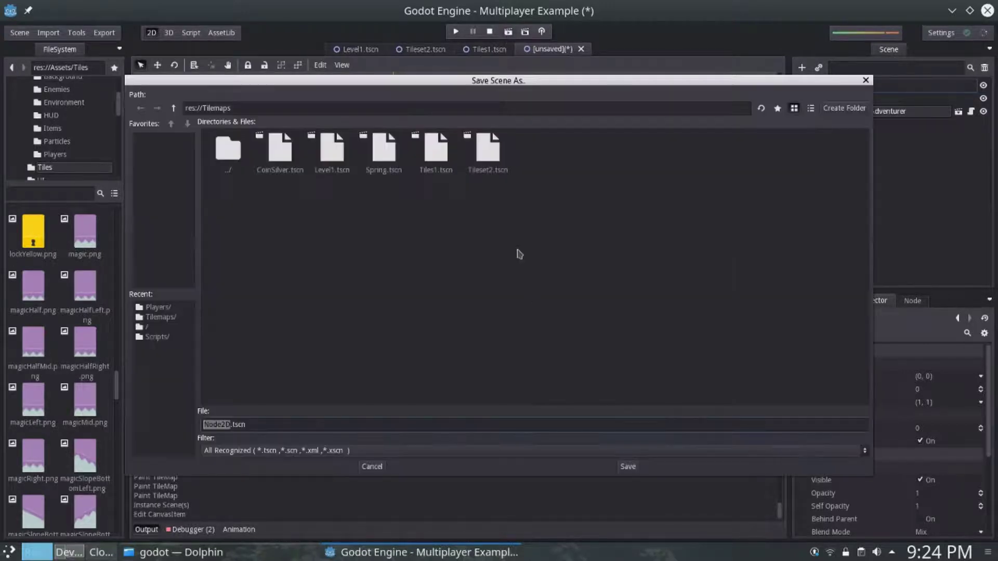
type("Level2")
key("Return")
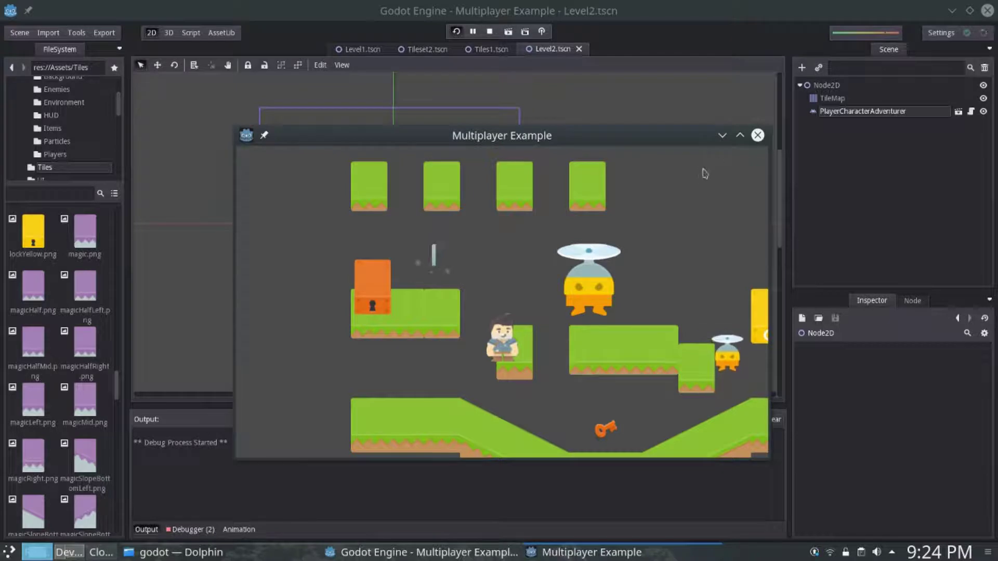
Replay Level2, walk the character left and right, then stop the game
left_click(758, 135)
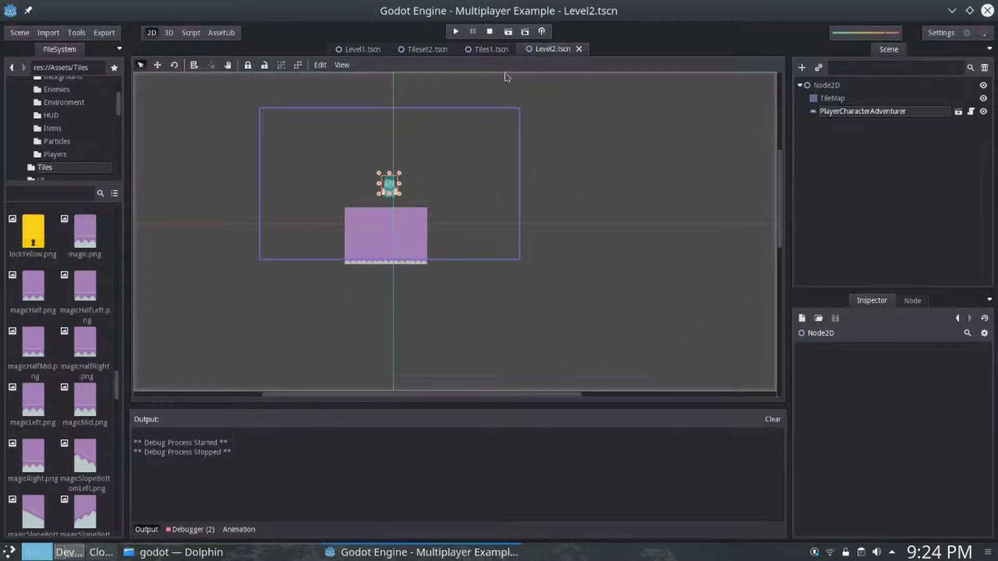
left_click(508, 32)
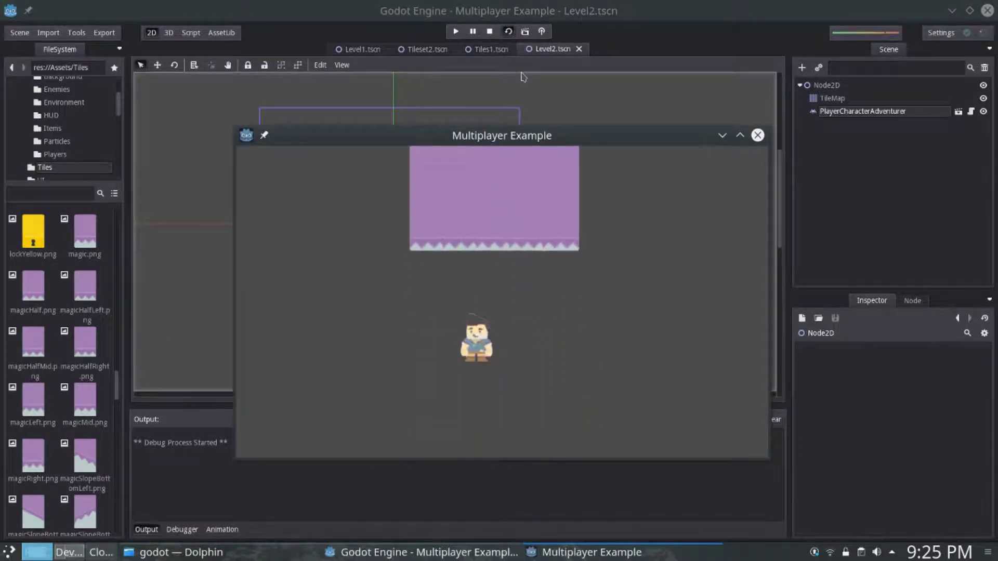
key("Left")
key("Right")
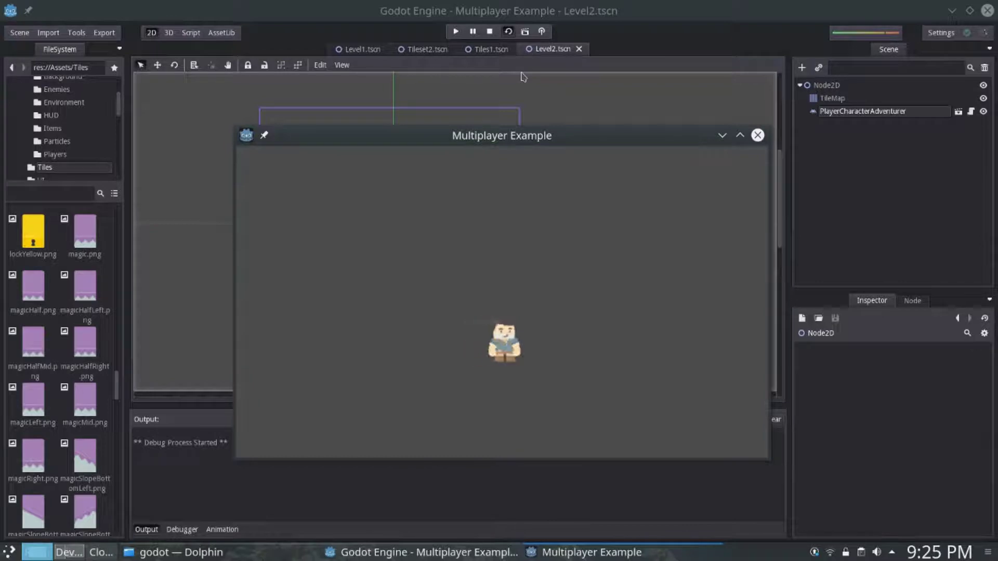
left_click(758, 138)
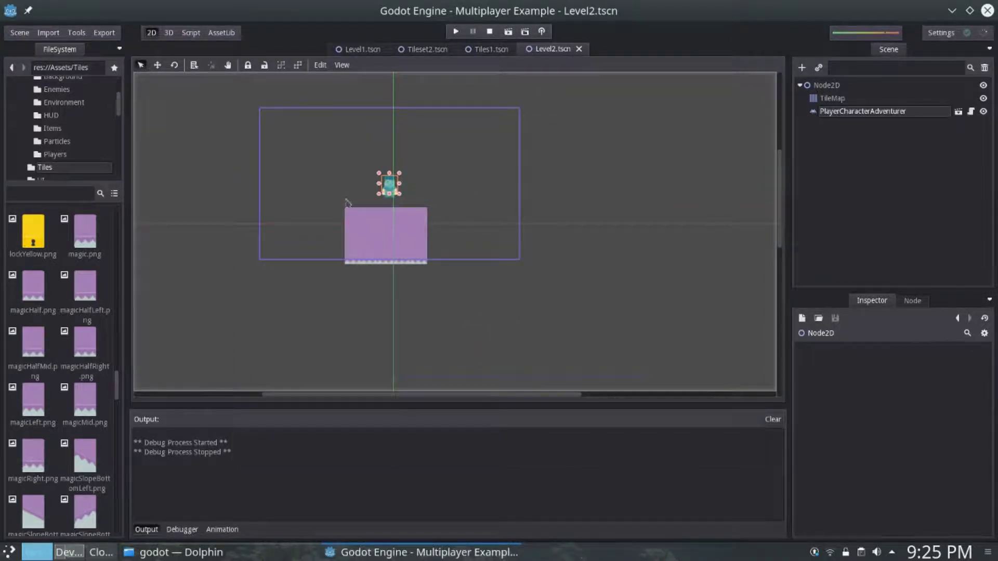
left_click(832, 99)
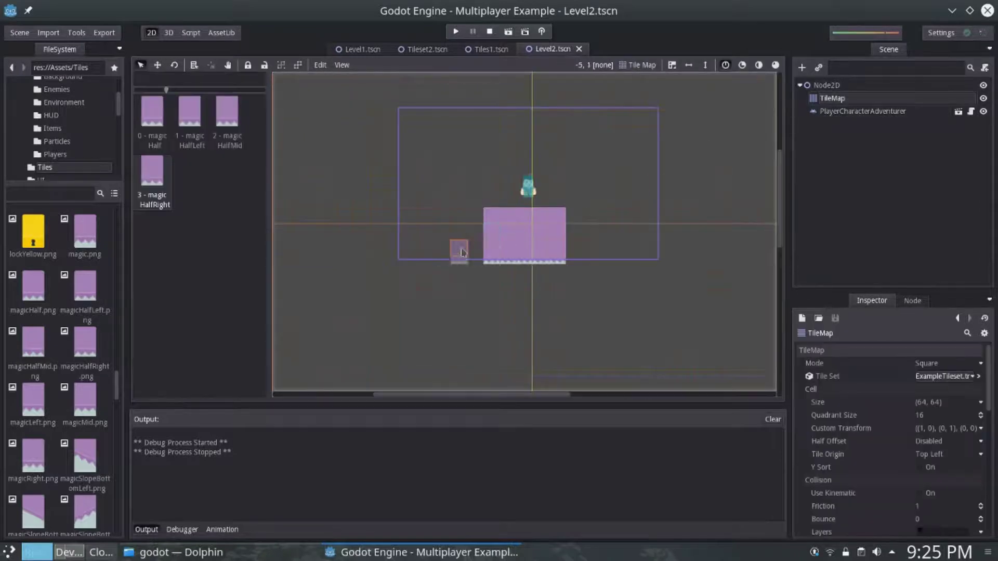
Erase the purple block and check the cell size of Level1's TileMap
right_click(491, 218)
mouse_move(491, 239)
right_mouse_down()
mouse_move(538, 250)
mouse_move(539, 217)
mouse_move(539, 230)
mouse_move(518, 220)
mouse_move(509, 239)
right_mouse_up()
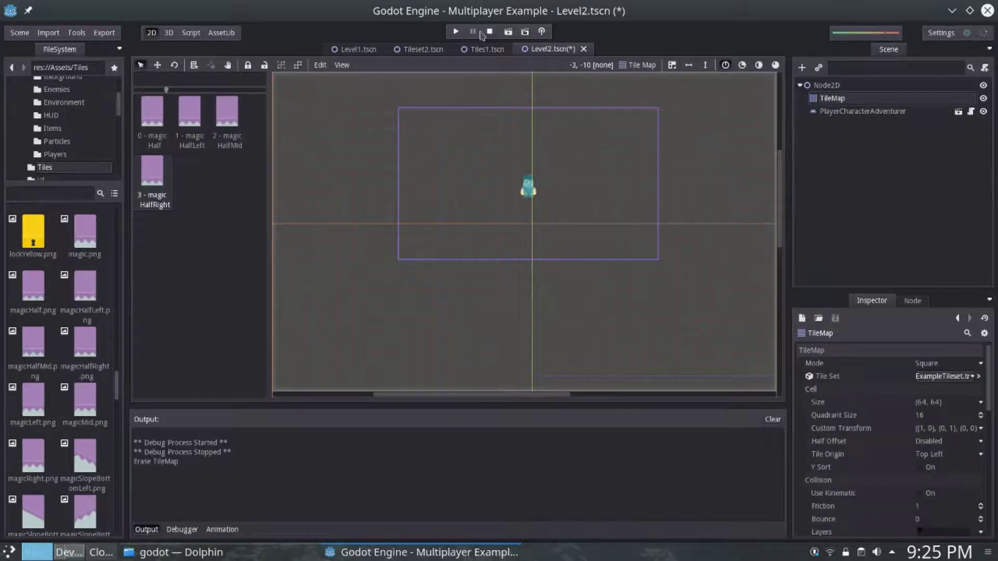
left_click(478, 49)
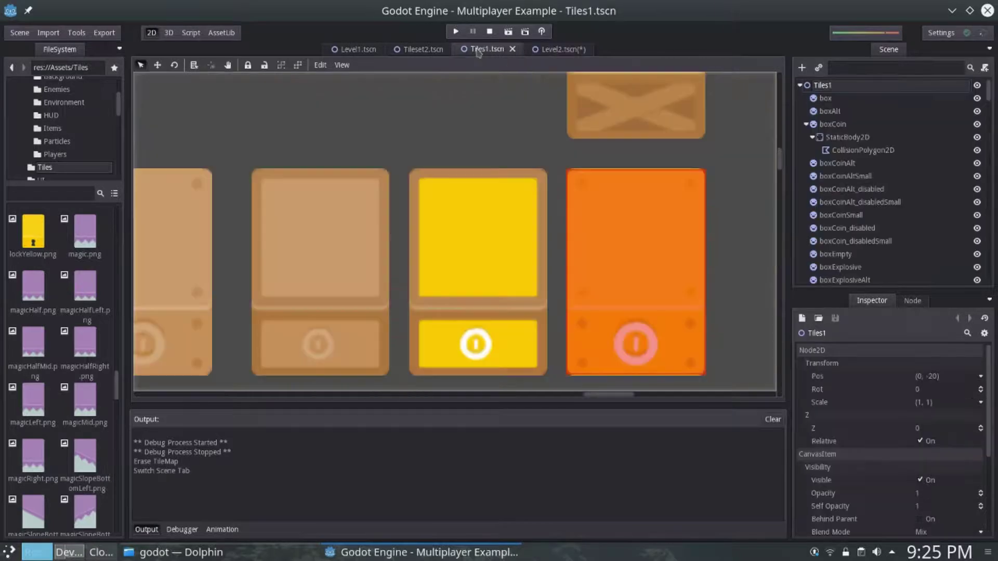
left_click(364, 50)
left_click(862, 103)
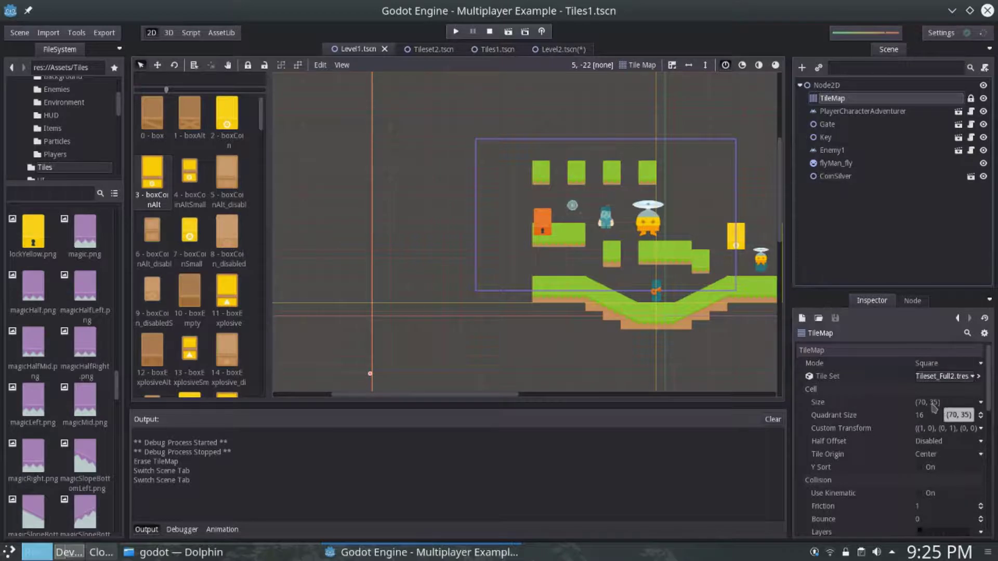
Set Level2's TileMap Cell Size to 70 x 35 in the Inspector
left_click(566, 52)
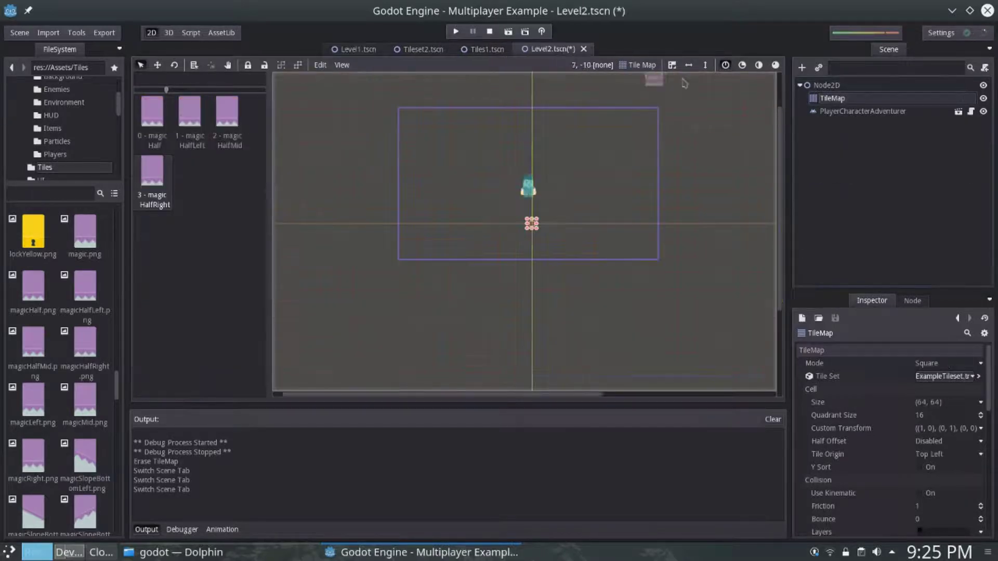
left_click(832, 100)
left_click(923, 408)
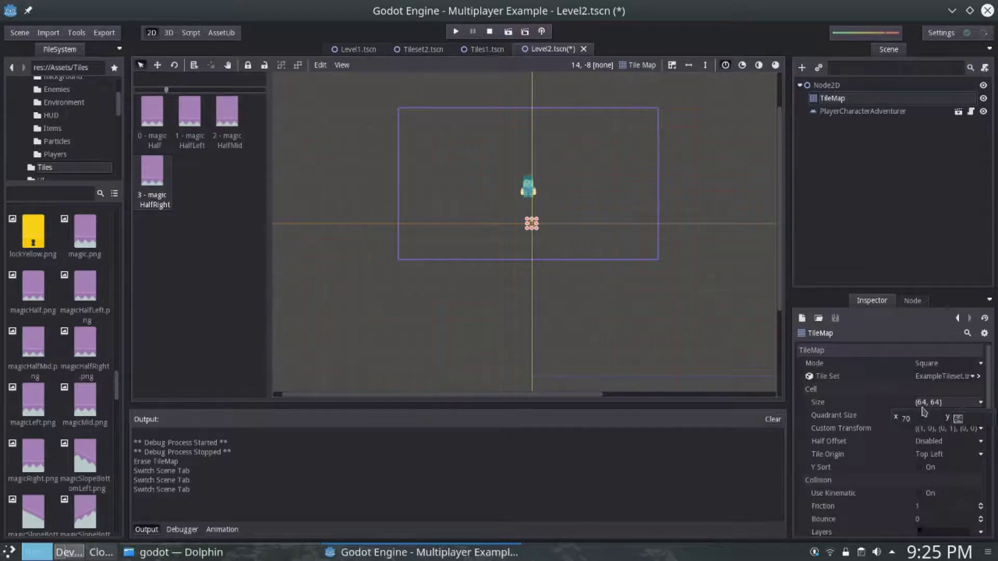
type("35")
left_click(869, 100)
left_click(237, 134)
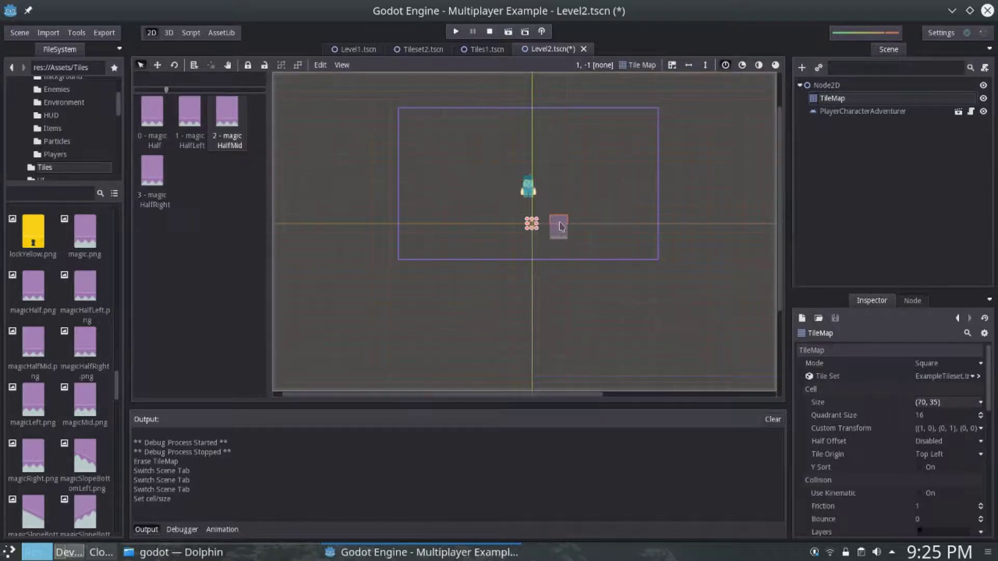
Paint a row of magic HalfMid tiles across the origin and erase stray tiles
left_click(555, 224)
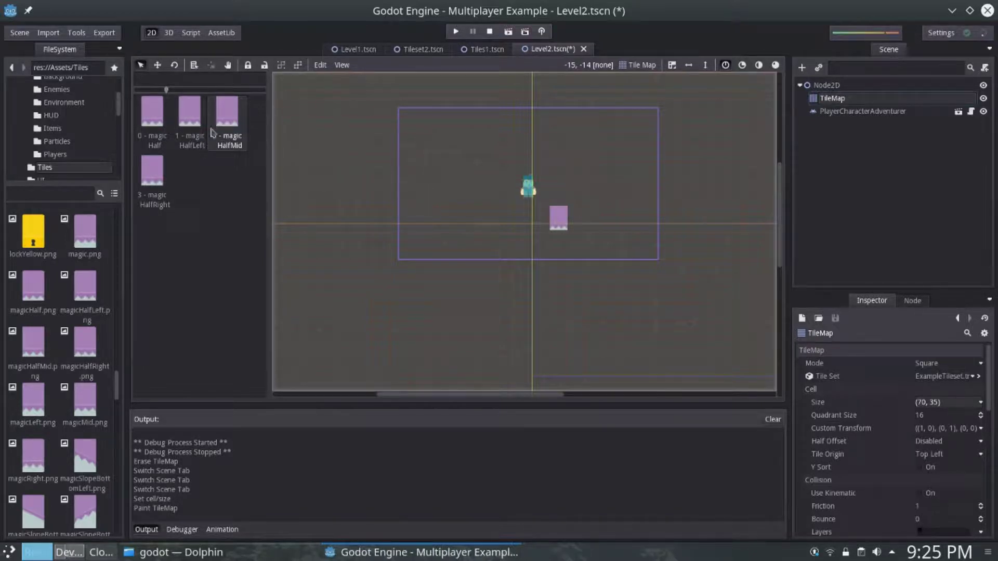
left_click_drag(541, 217, 479, 220)
right_click(382, 251)
right_click(486, 229)
left_click(190, 121)
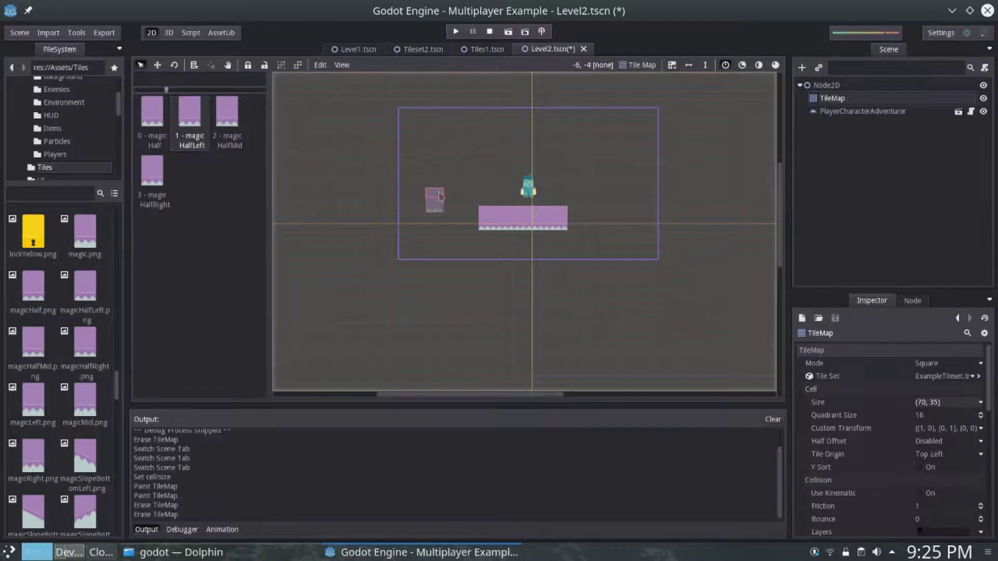
Cap the row with HalfLeft and HalfRight tiles, then test-run Level2
left_click(474, 214)
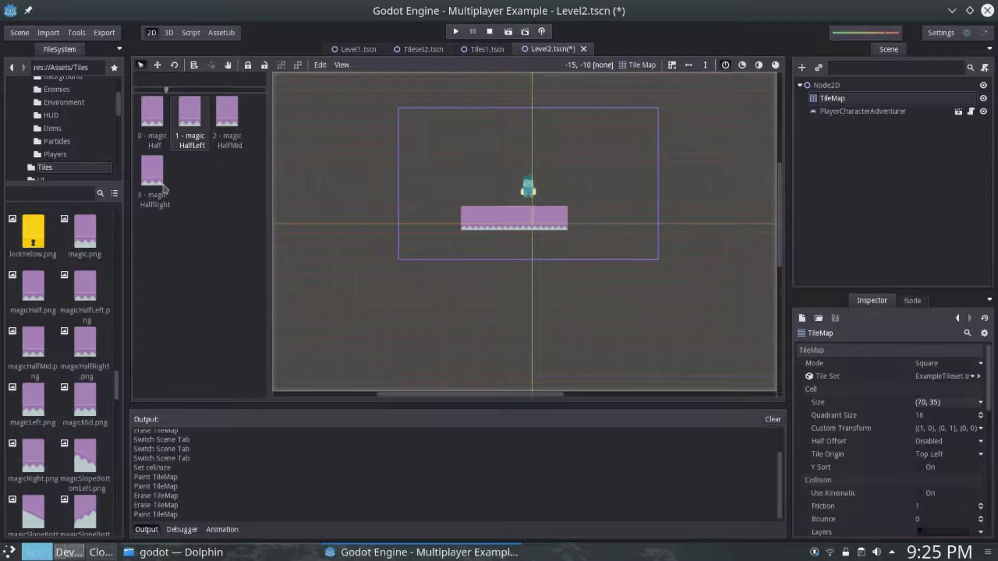
left_click(161, 186)
left_click(576, 217)
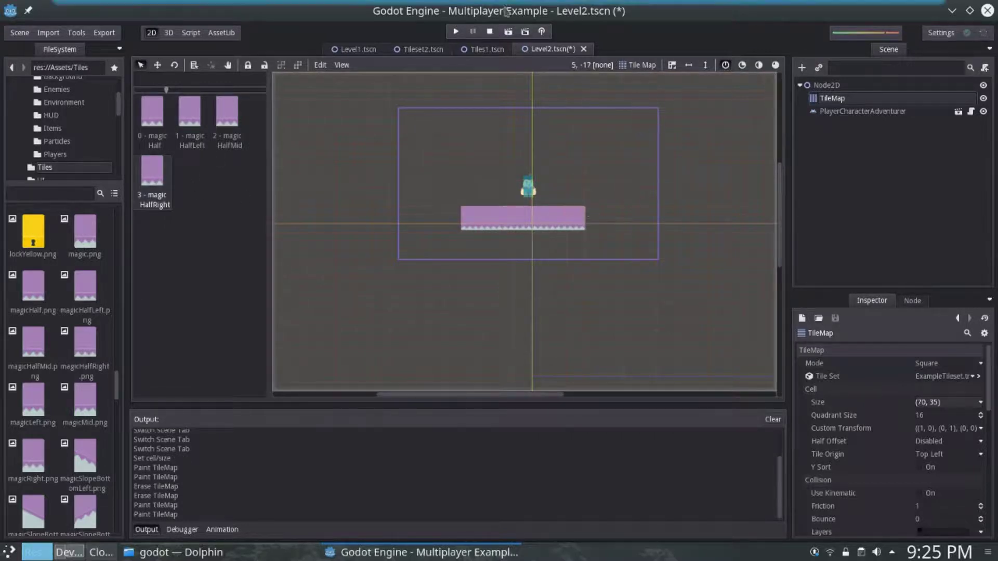
left_click(509, 35)
key("Left")
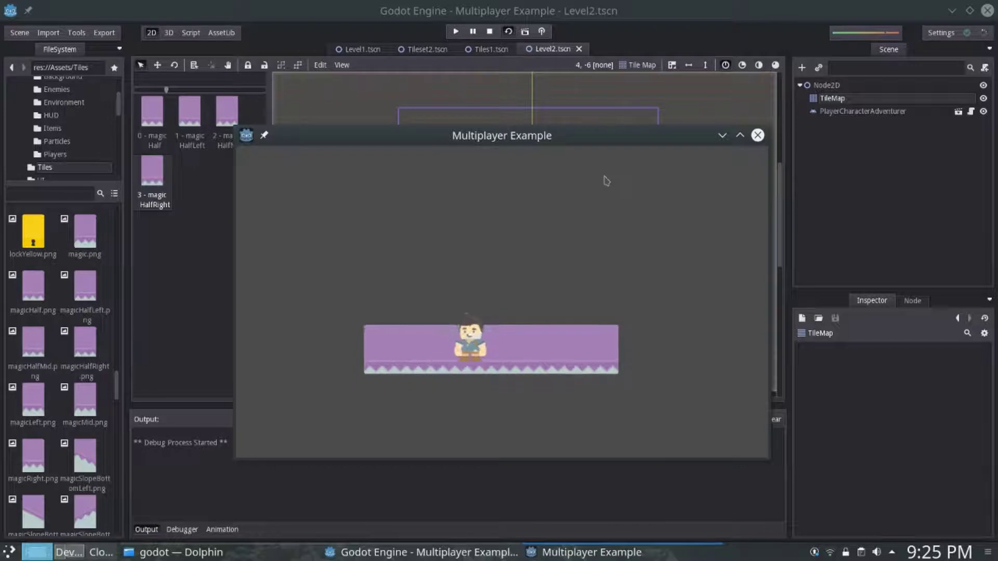
Close and rerun the Level2 game, briefly visiting the Tileset2 scene in between
left_click(757, 135)
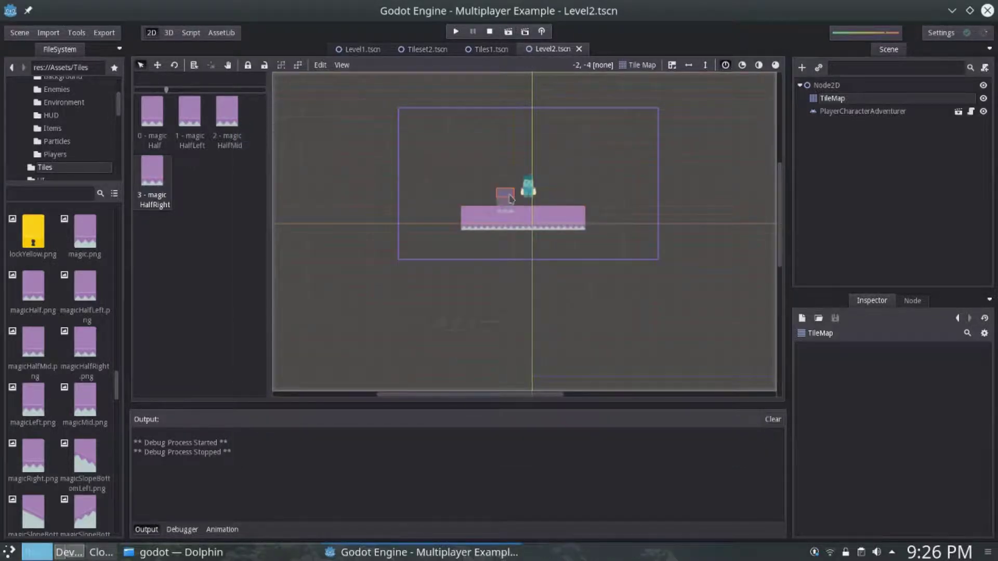
scroll(509, 216, "up", 5)
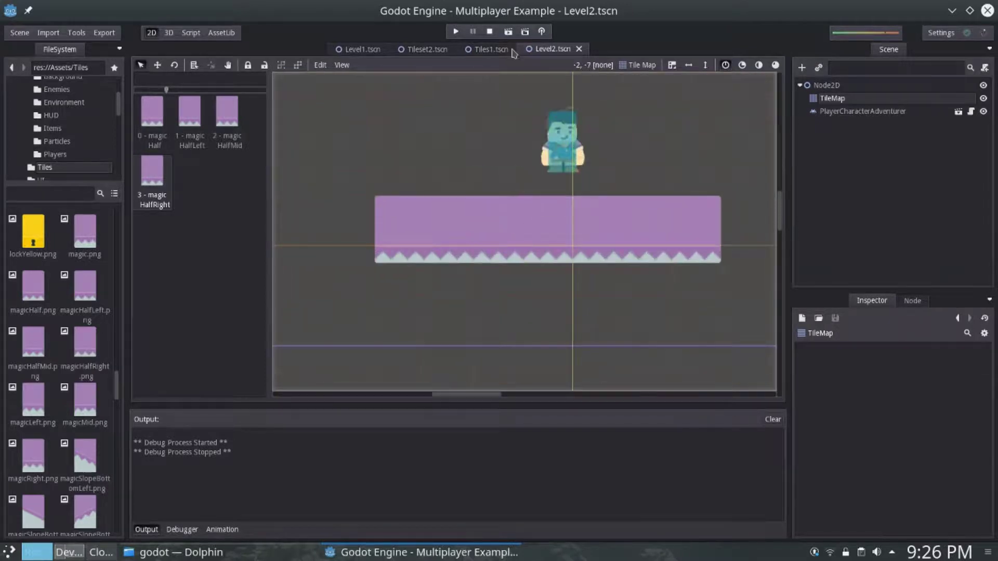
left_click(508, 32)
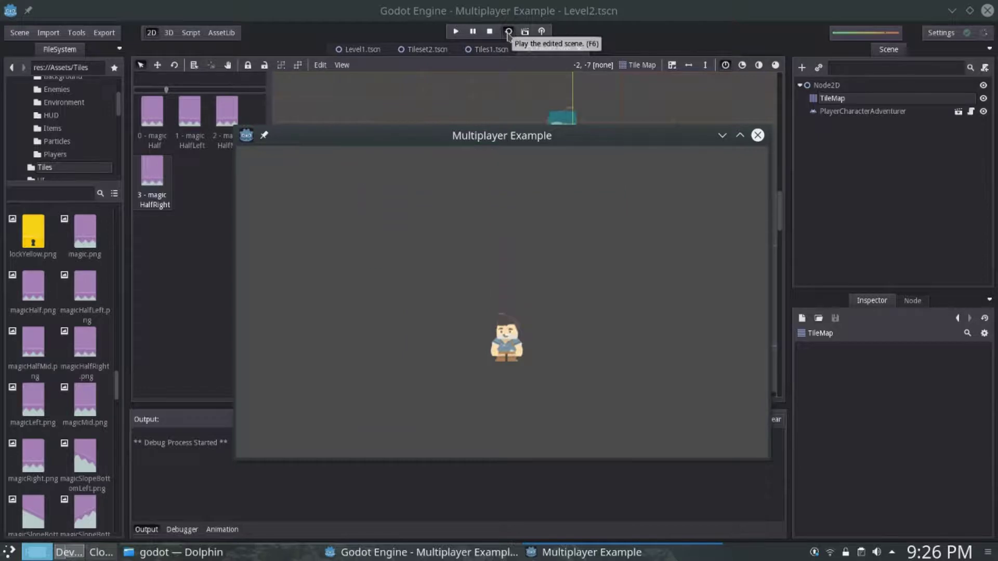
left_click(758, 136)
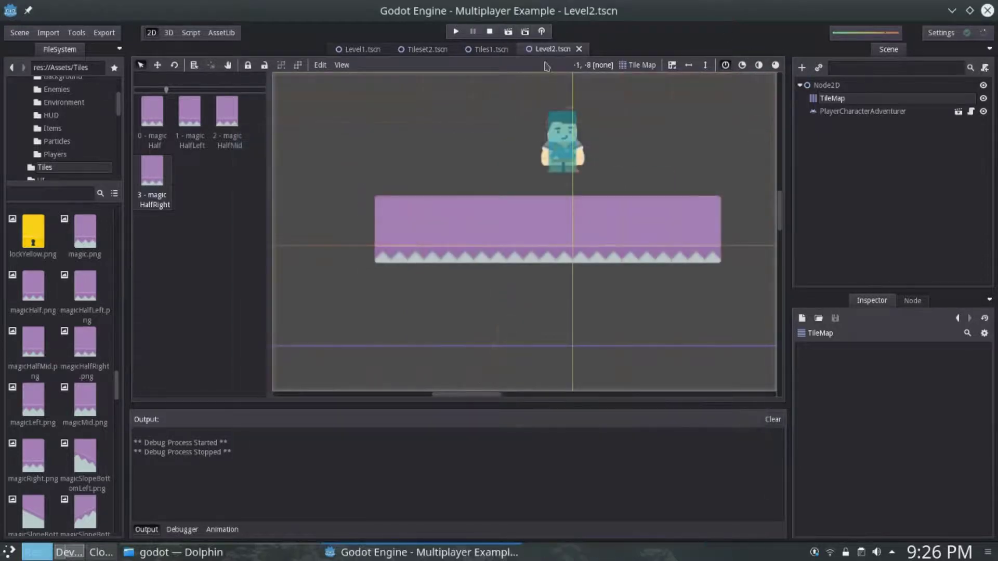
left_click(426, 50)
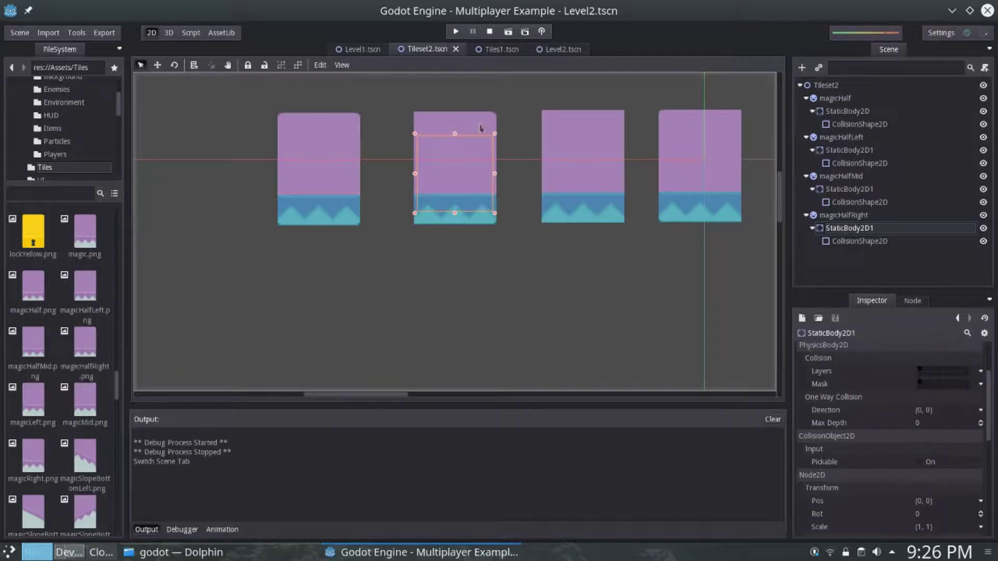
left_click(562, 49)
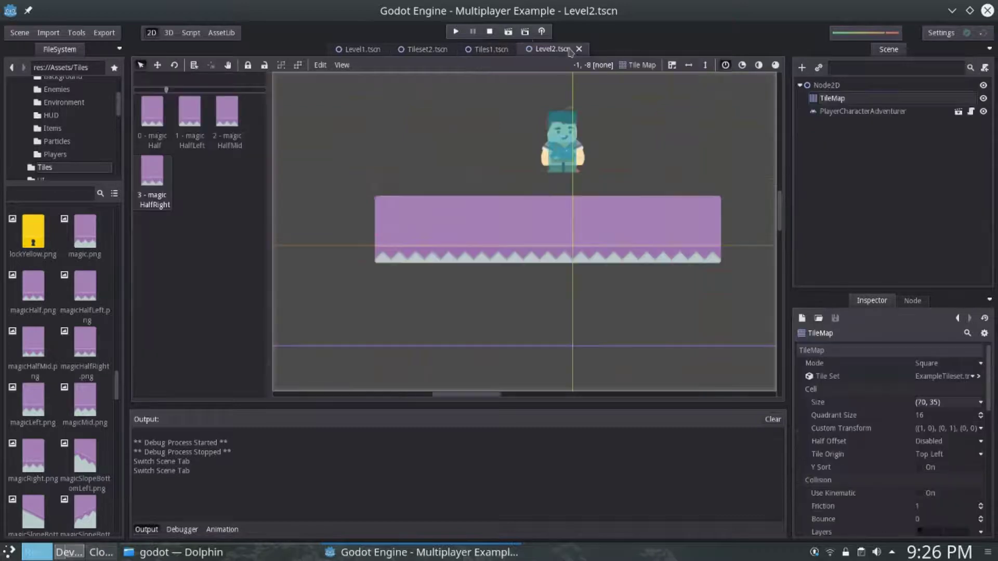
left_click(511, 31)
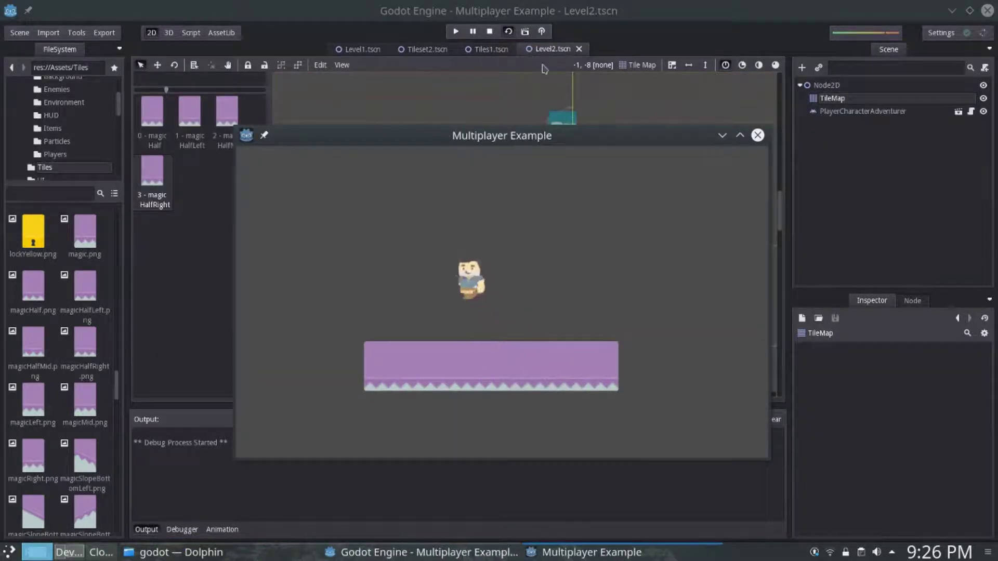
Jump the character right and left around the platform, then close the game
key("space")
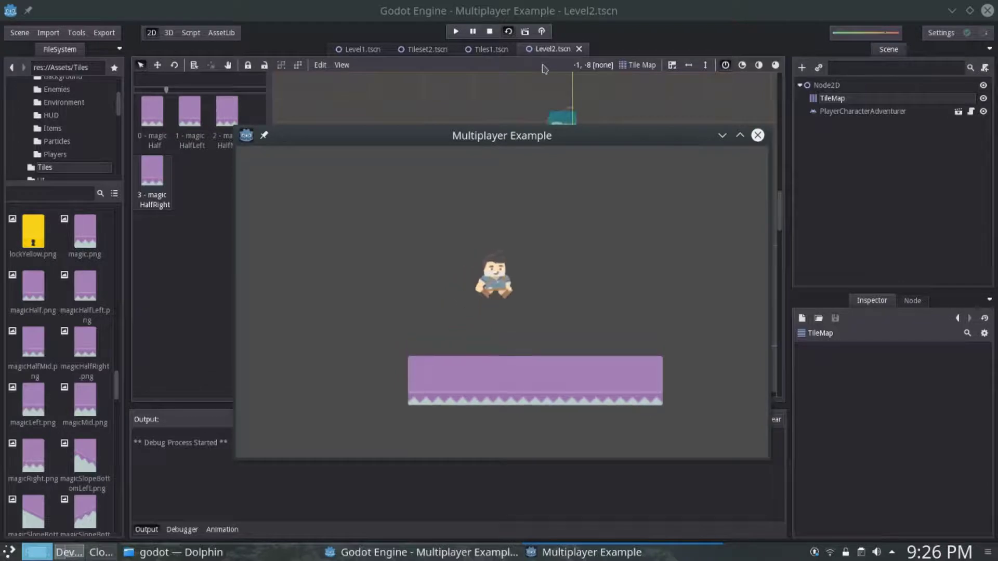
key("space")
key("Right")
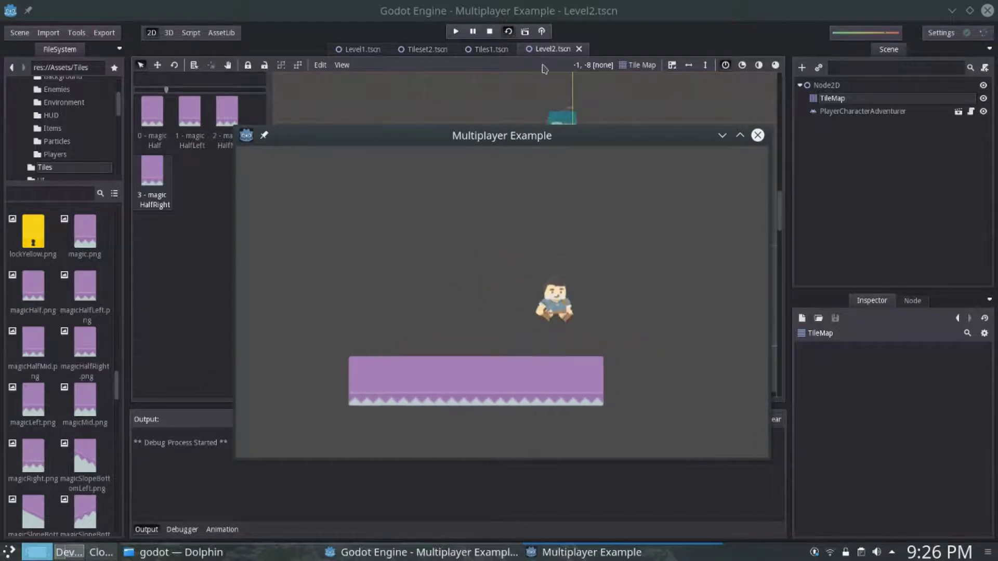
key("Left")
key("space")
key("Left")
key("space")
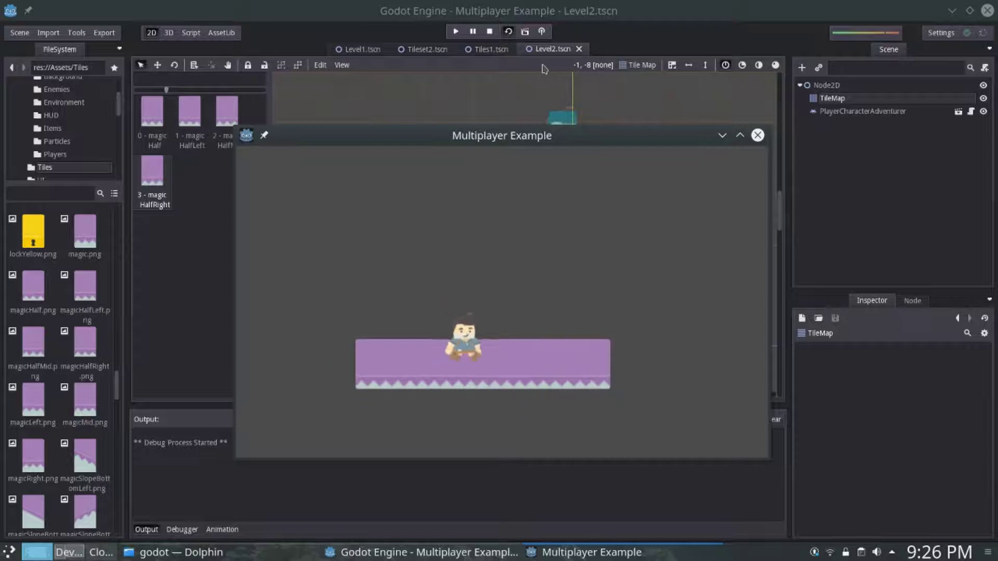
key("Right")
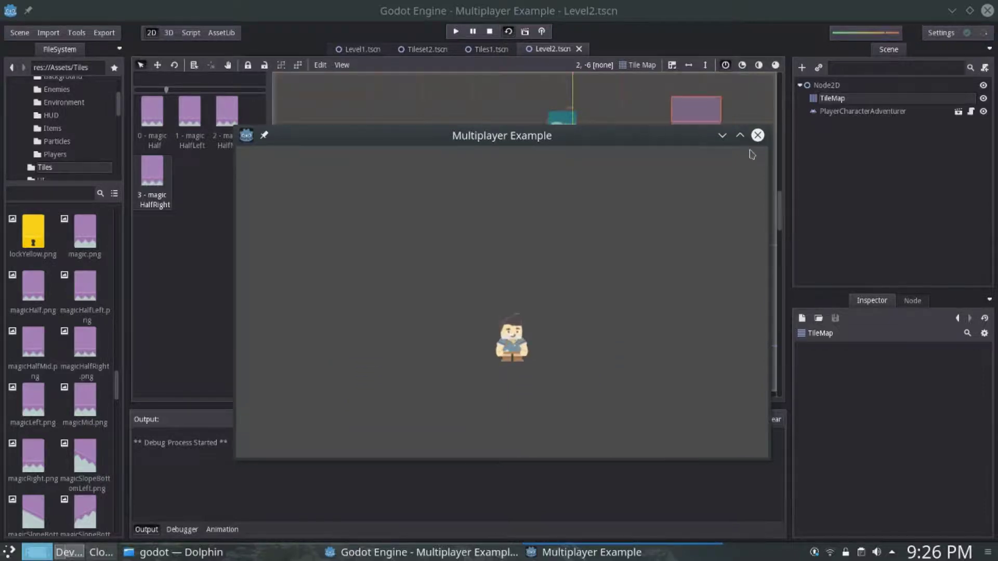
left_click(757, 137)
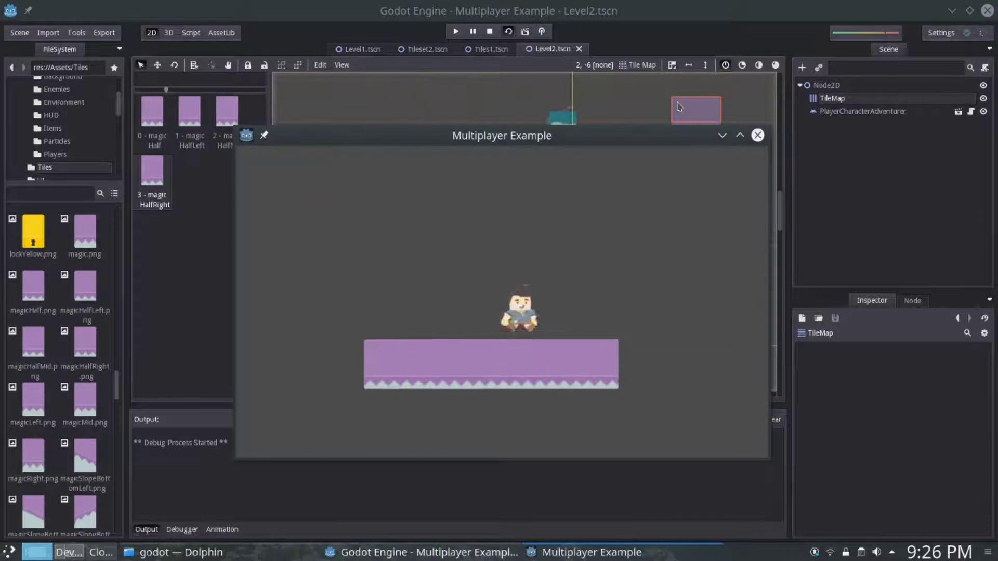
Jump back and forth, landing on the platform and crossing it leftward
key("Right")
key("space")
key("Left")
key("space")
key("Left")
key("space")
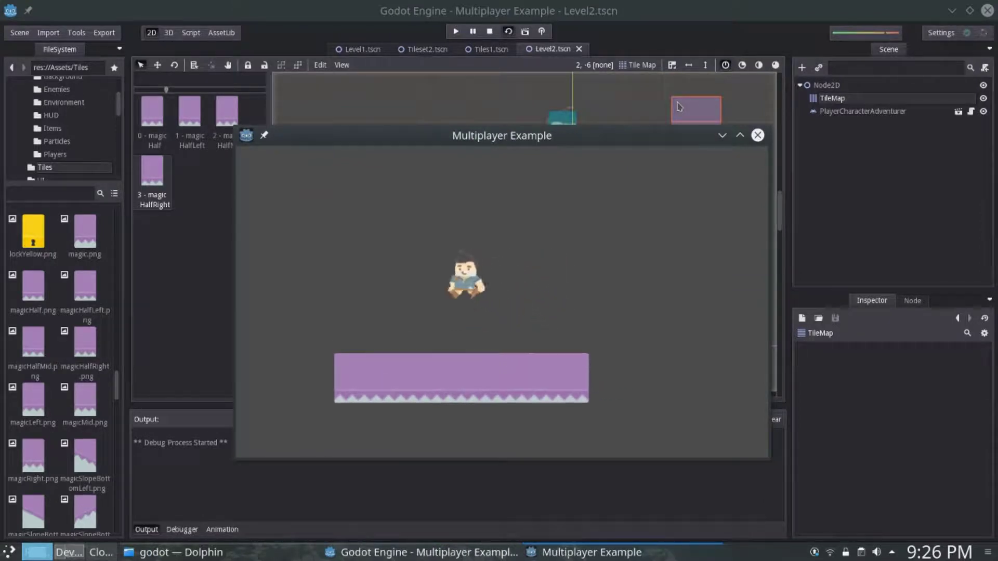
key("Left")
key("space")
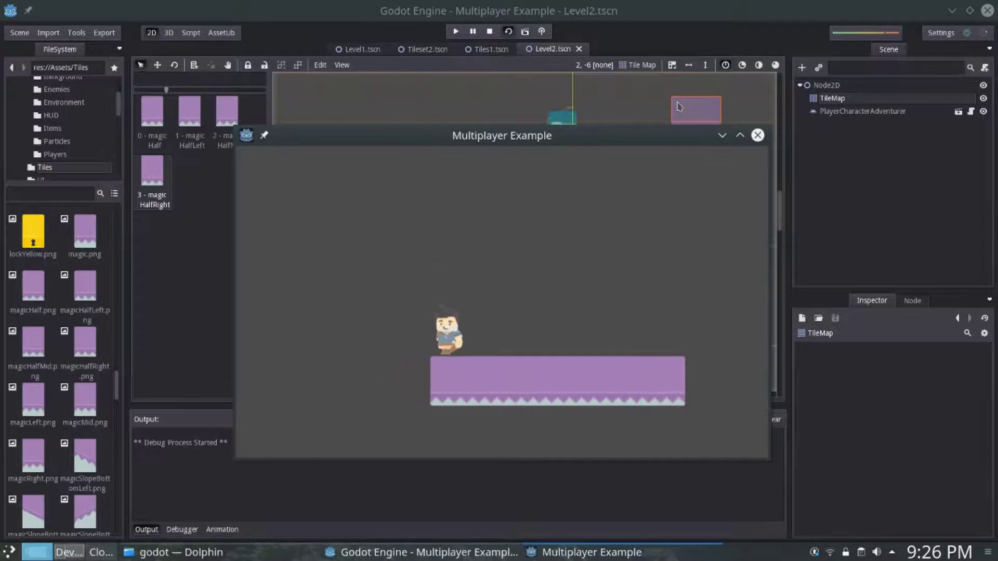
key("space")
Run and jump rightward along the platform, drop off, and close the game
key("Right")
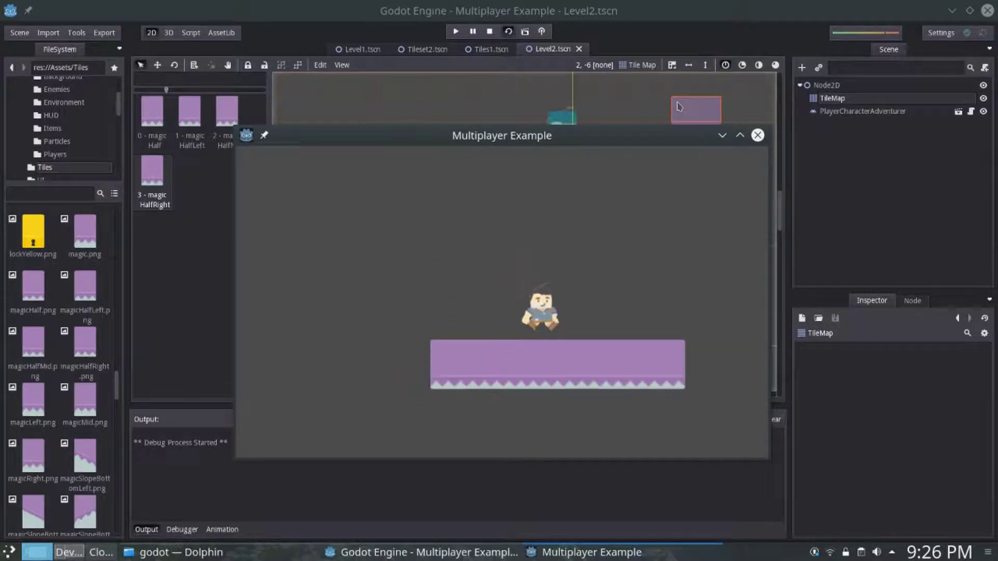
key("space")
key("Right")
key("space")
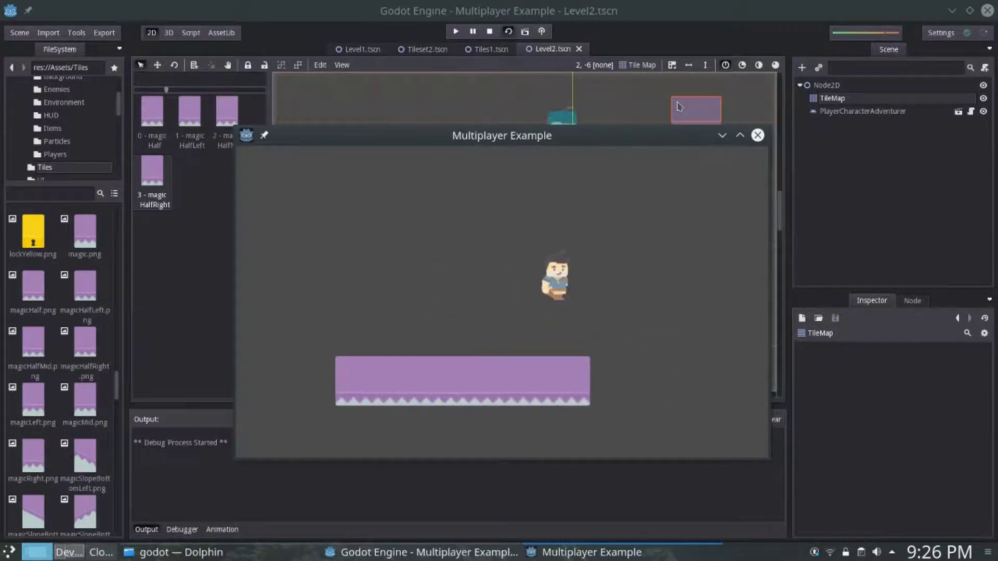
key("space")
key("Left")
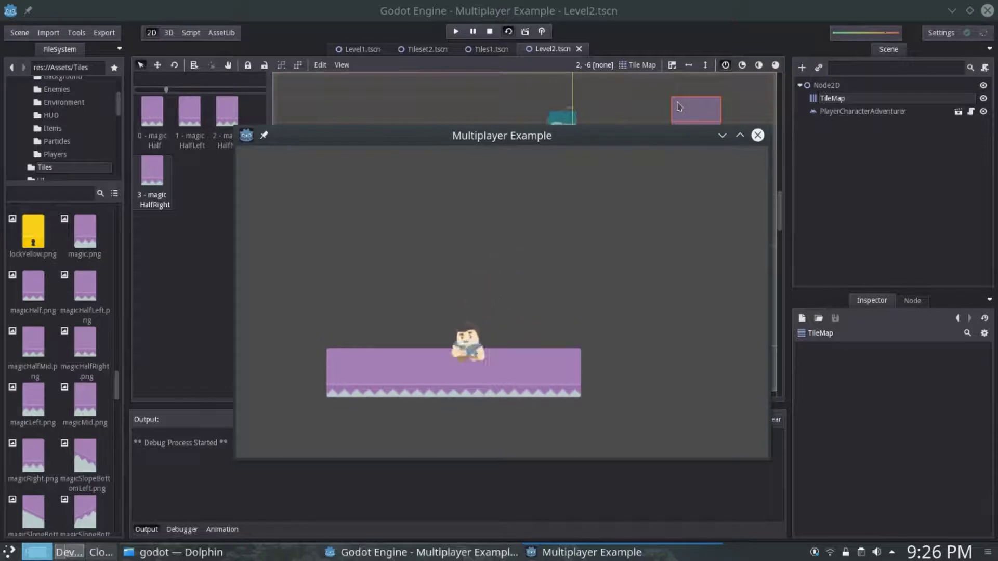
key("space")
key("Right")
key("space")
key("Left")
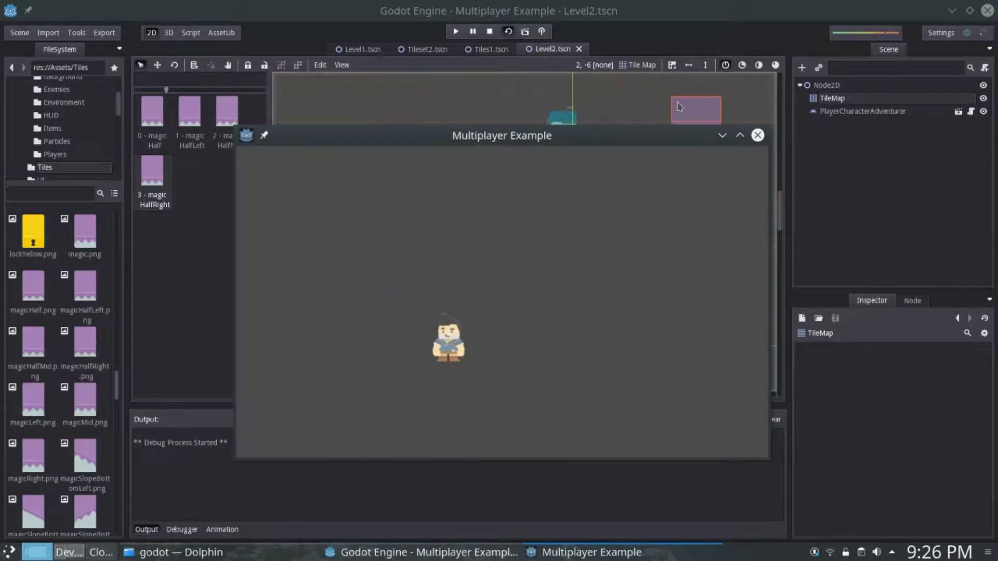
left_click(757, 136)
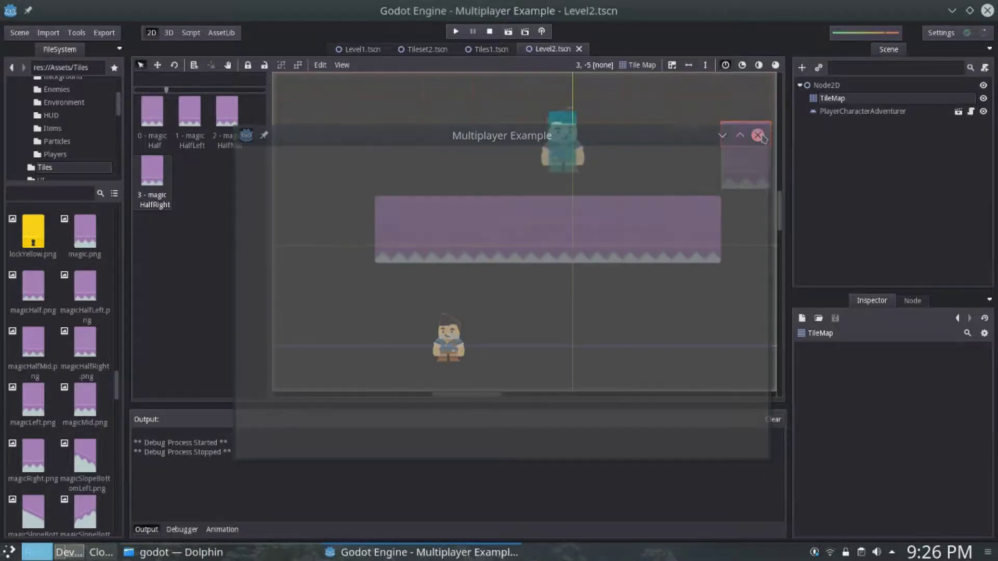
In Tileset2, scale the magicHalf and magicHalfLeft collision shapes, setting x to 3.6
left_click(849, 104)
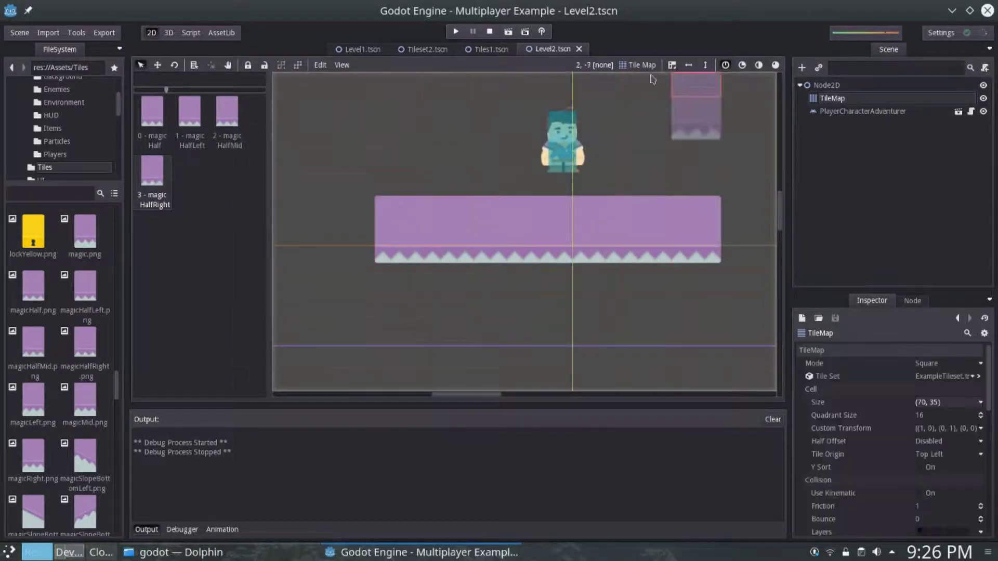
left_click(423, 49)
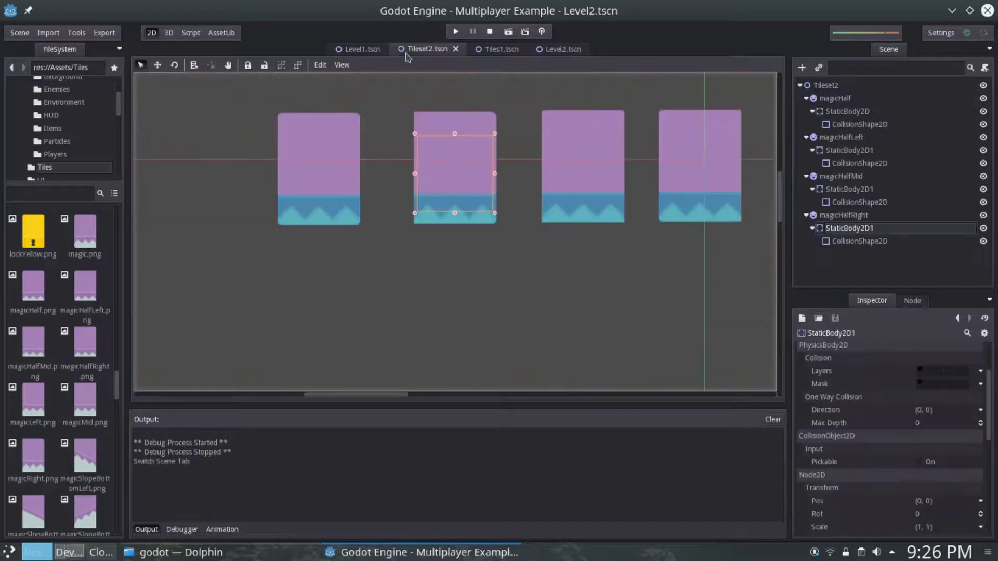
left_click(851, 125)
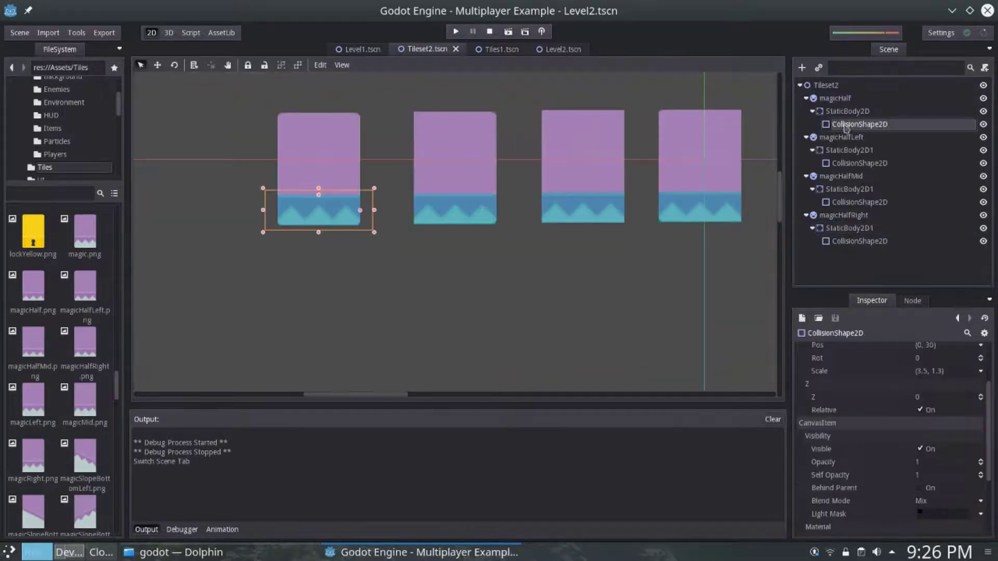
left_click(924, 372)
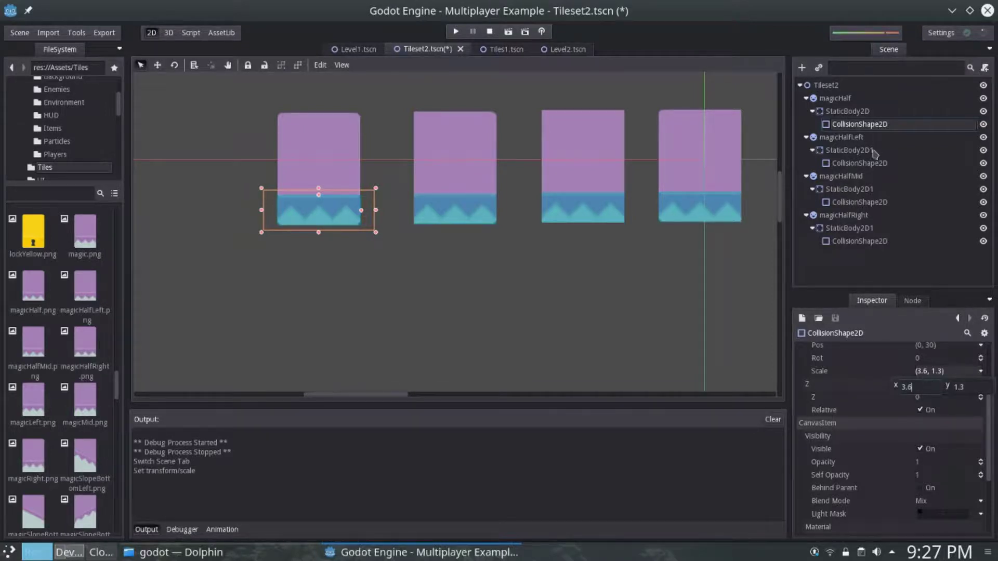
left_click(875, 163)
left_click(921, 374)
type("3.6")
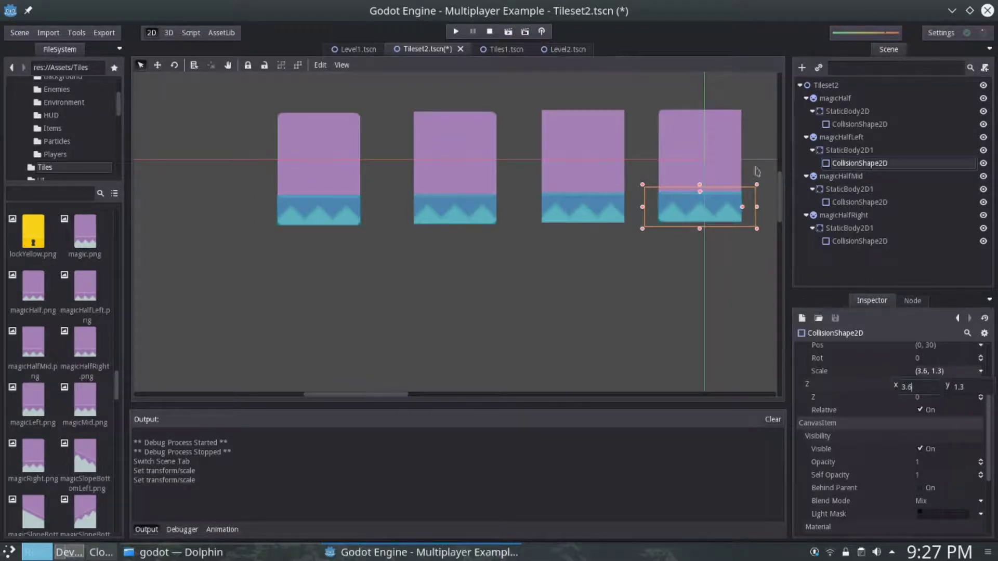
Adjust the magicHalfMid and next tile's collision shape scales, then save Tileset2.tscn
left_click(862, 202)
left_click(928, 372)
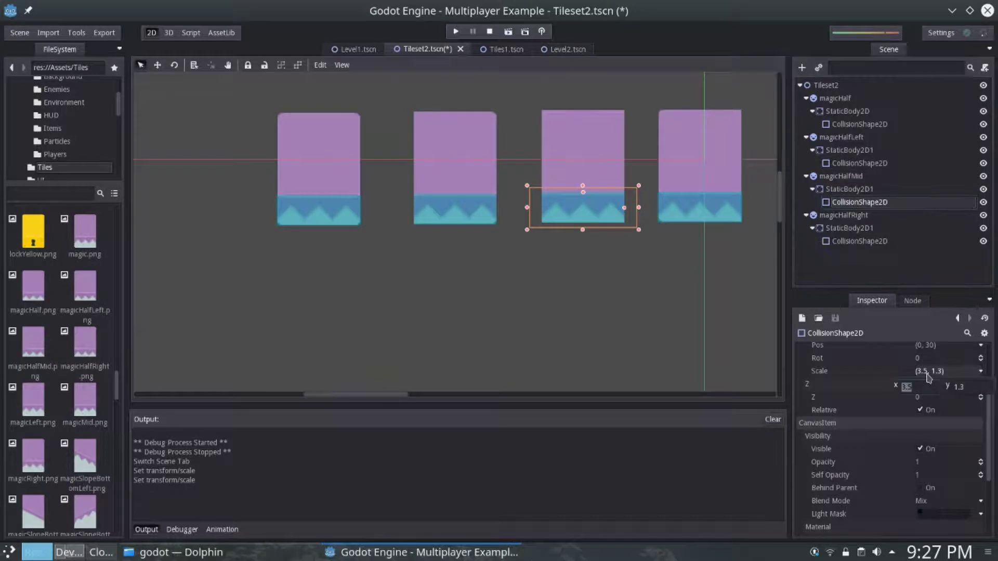
type("5")
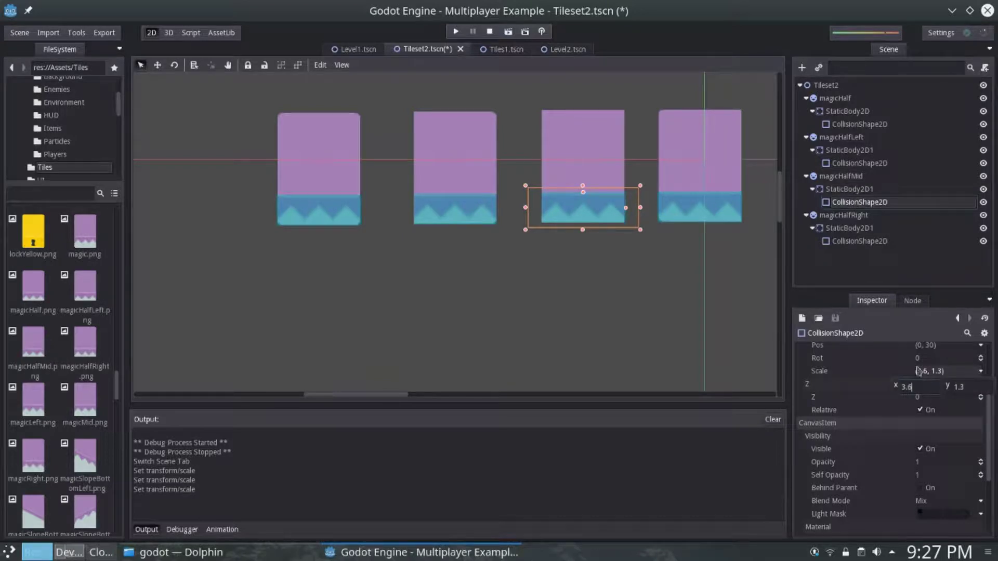
left_click(867, 241)
left_click(942, 371)
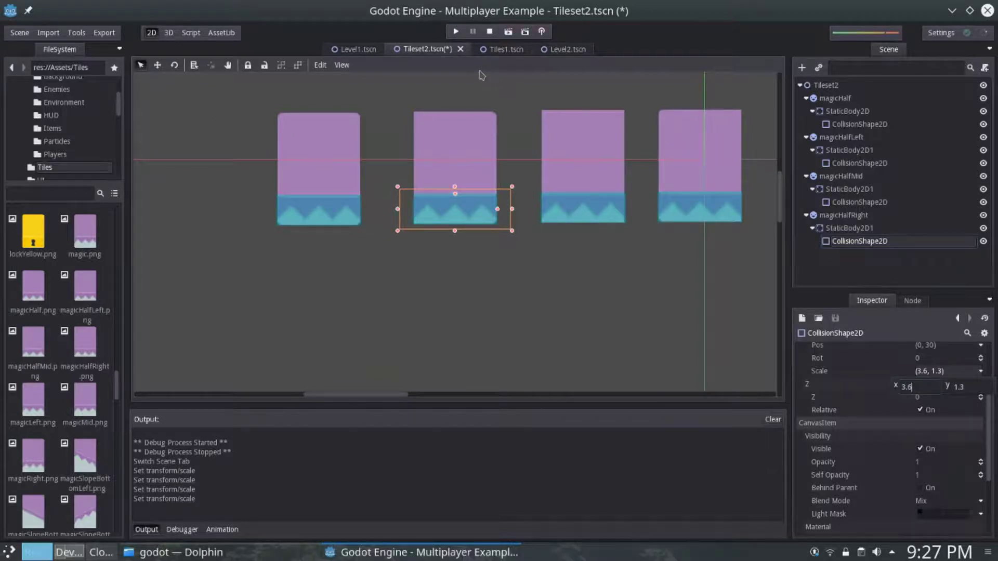
key("ctrl+s")
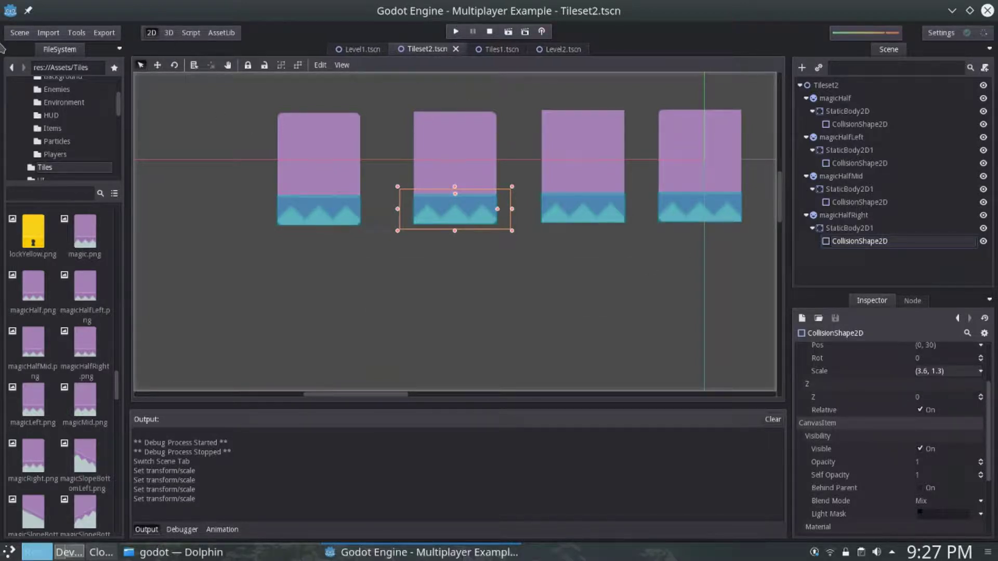
Export the scene as a TileSet, overwriting ExampleTileset.tres
left_click(18, 34)
mouse_move(57, 212)
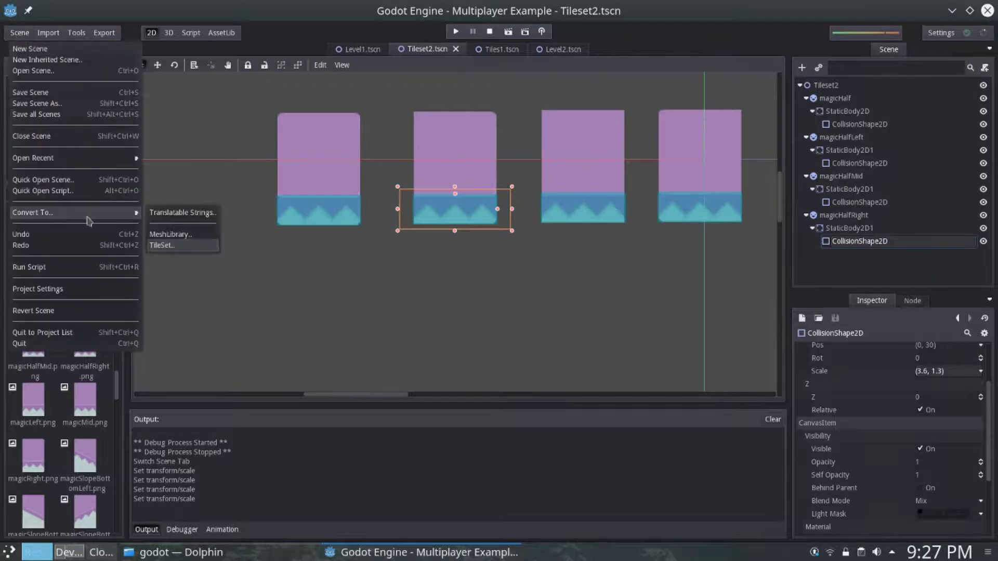
left_click(193, 246)
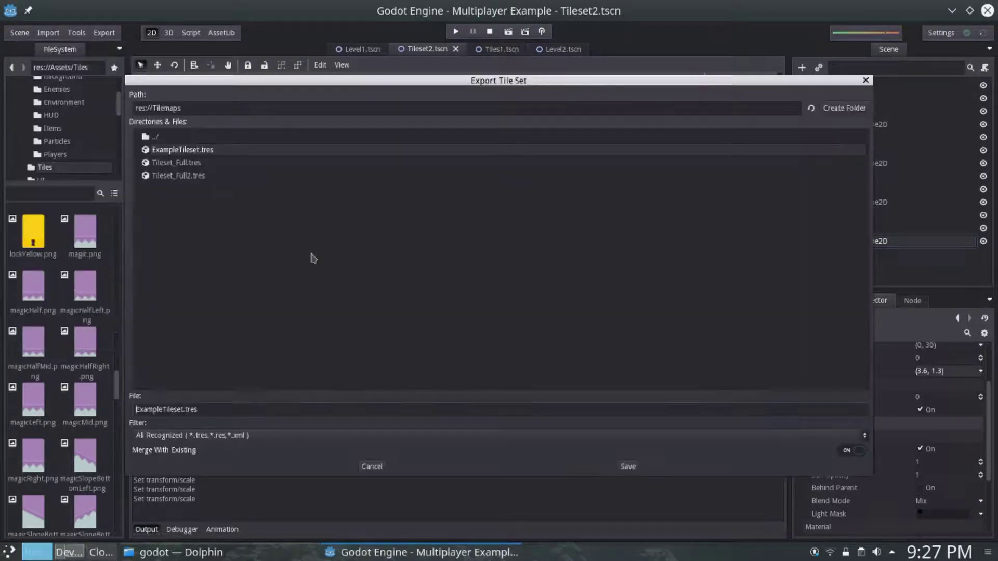
left_click(190, 151)
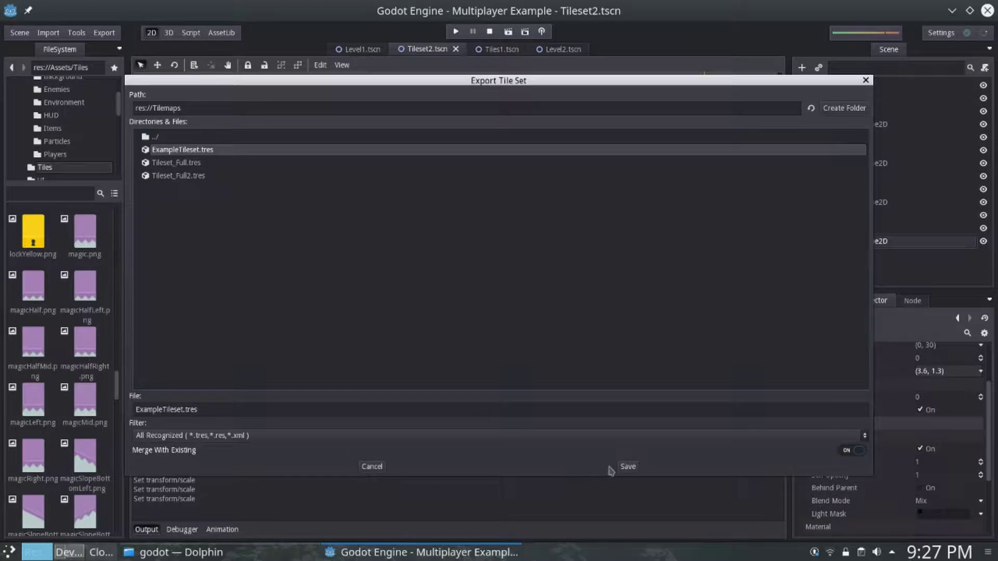
left_click(628, 467)
left_click(522, 292)
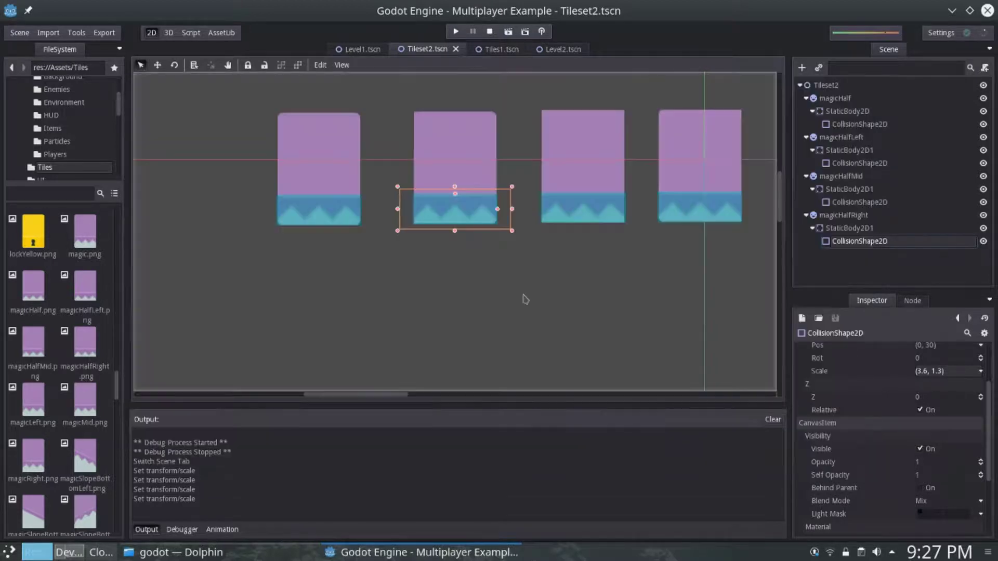
Switch to the Level2 scene and test-play it
left_click(358, 50)
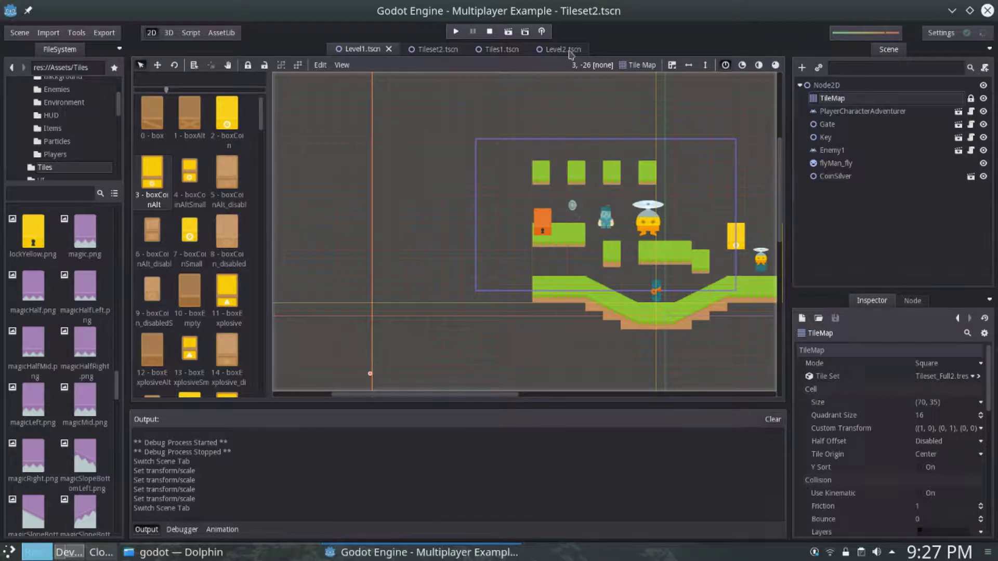
left_click(562, 50)
left_click(509, 32)
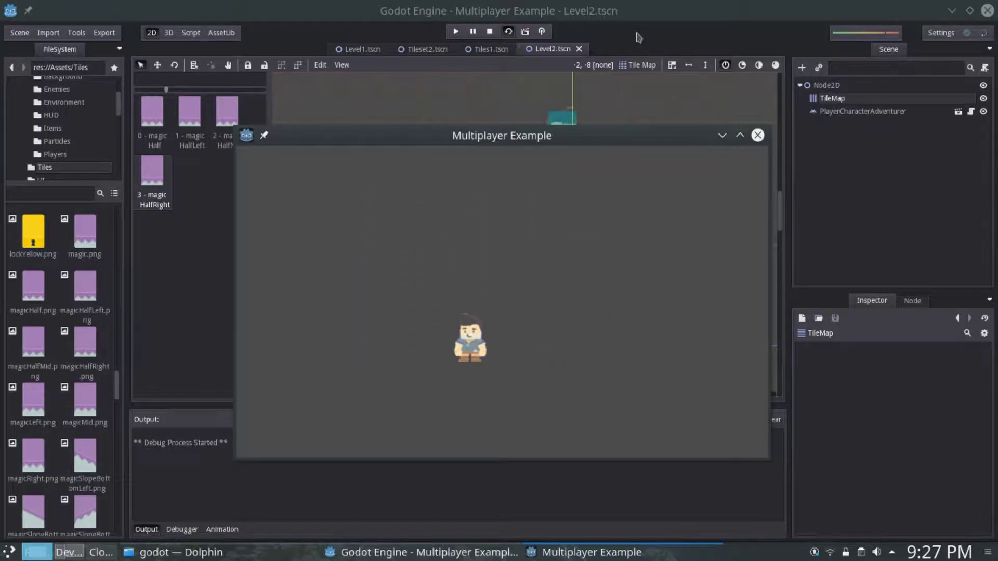
Close the game window and open Project Settings at the Display section
left_click(758, 135)
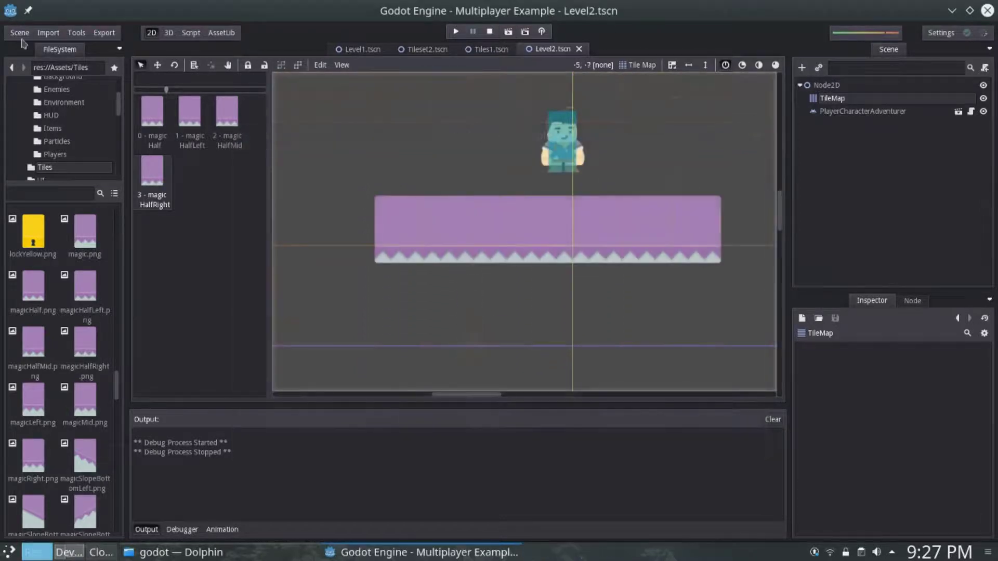
left_click(20, 32)
left_click(45, 294)
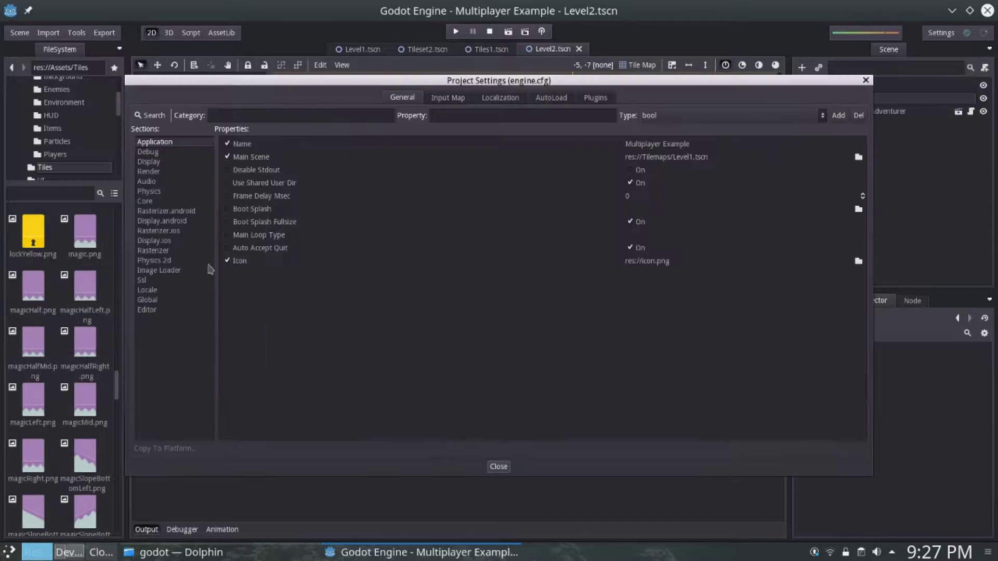
left_click(151, 161)
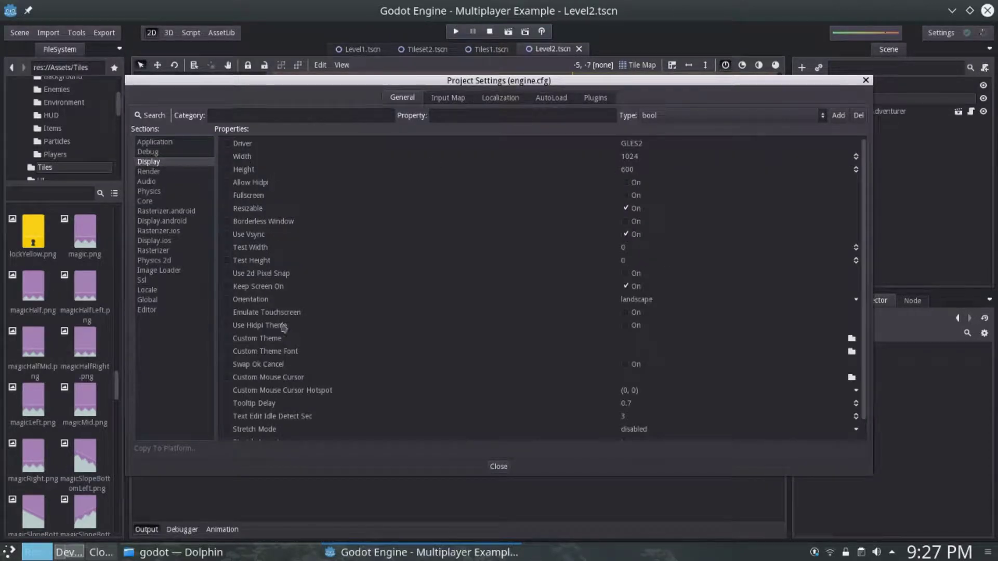
Review the Editor, Physics 2d (gravity 98), Physics and Display.android settings, then close
scroll(282, 327, "down", 1)
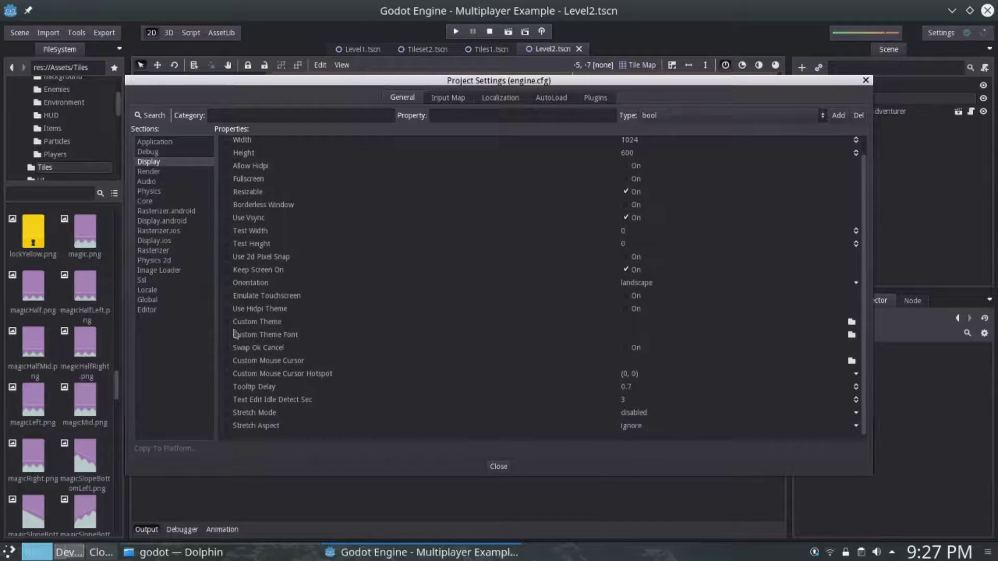
left_click(161, 310)
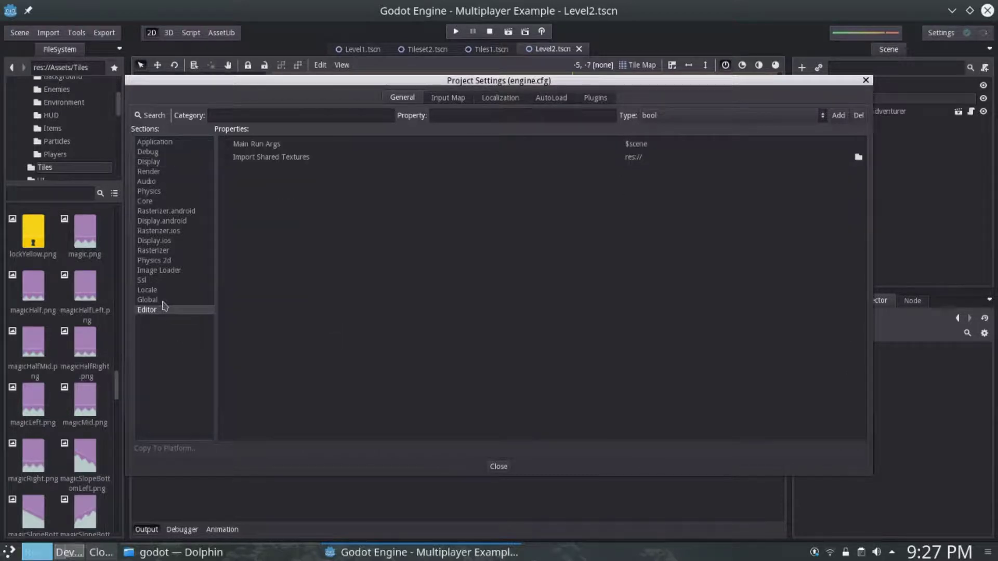
left_click(169, 260)
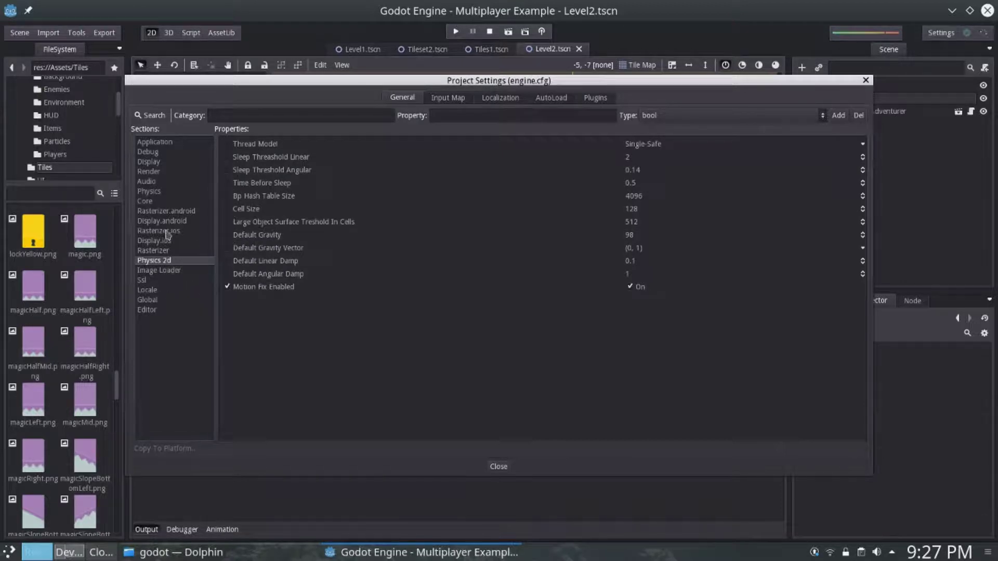
left_click(160, 199)
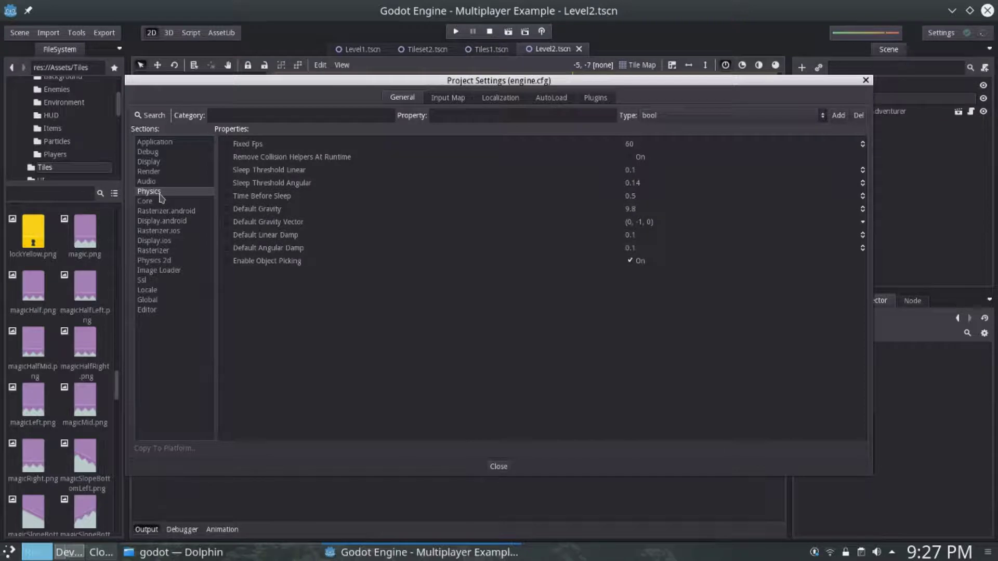
left_click(177, 222)
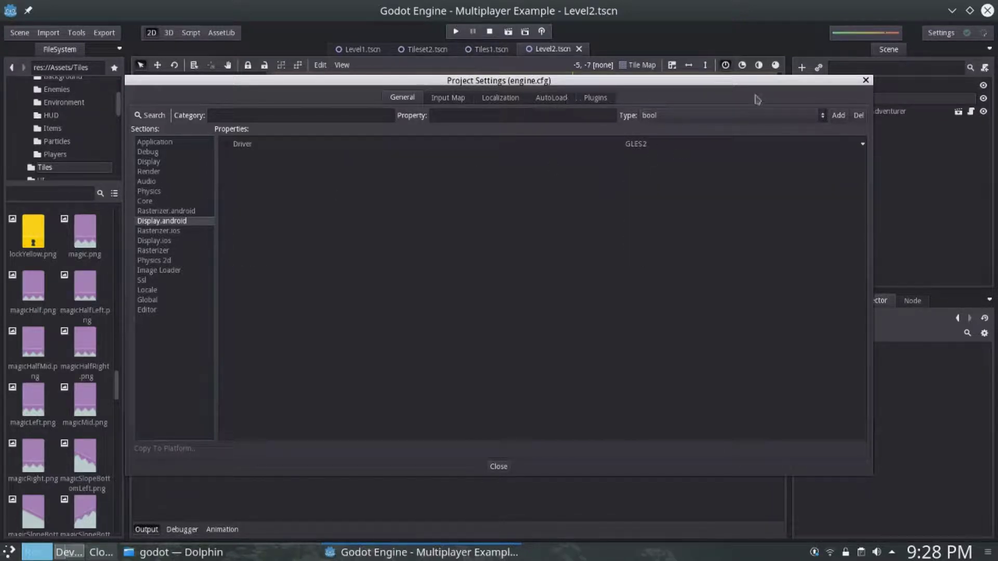
left_click(866, 81)
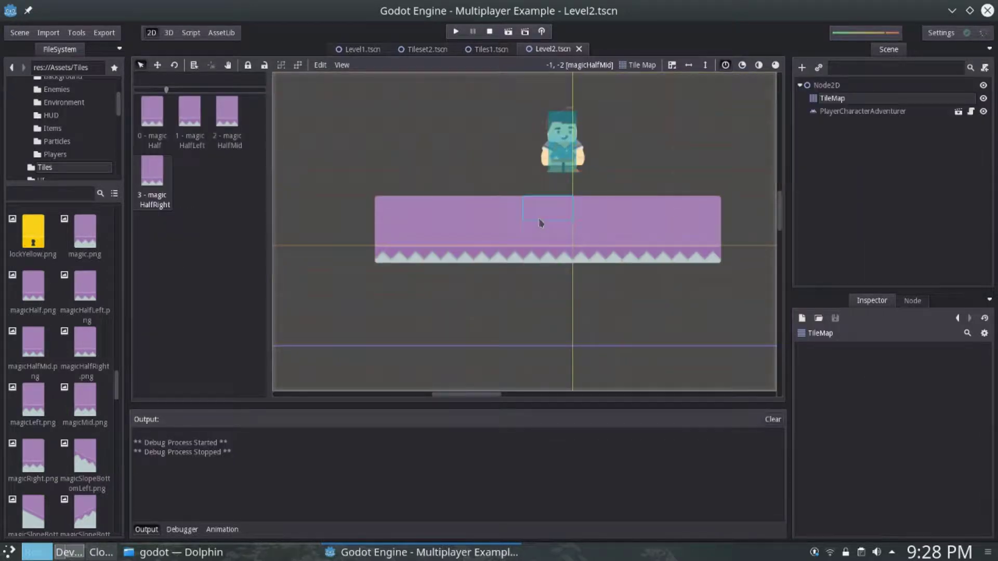
Paint a row of magic HalfLeft tiles left of the character and test-play the platform
left_click(191, 118)
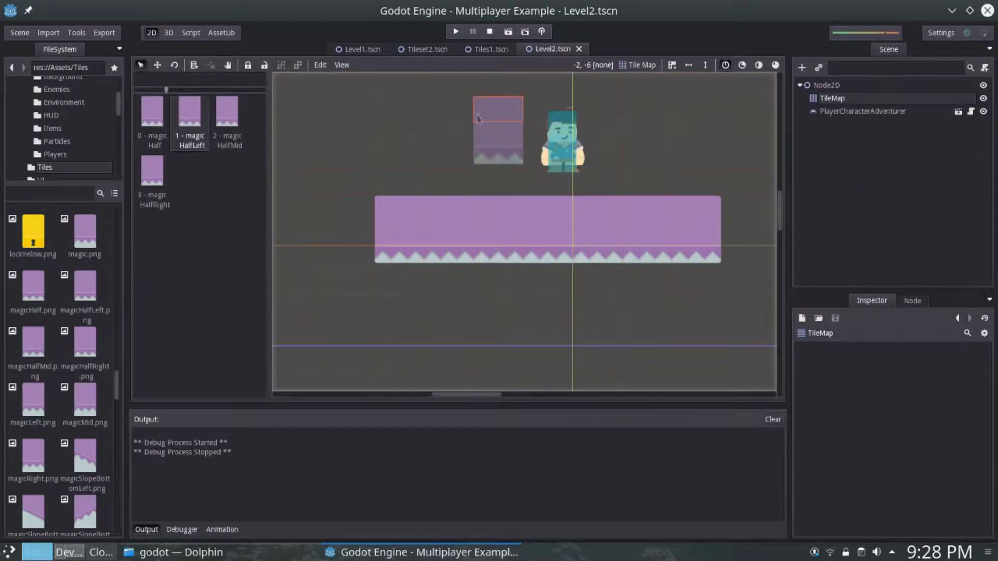
left_click_drag(357, 123, 519, 124)
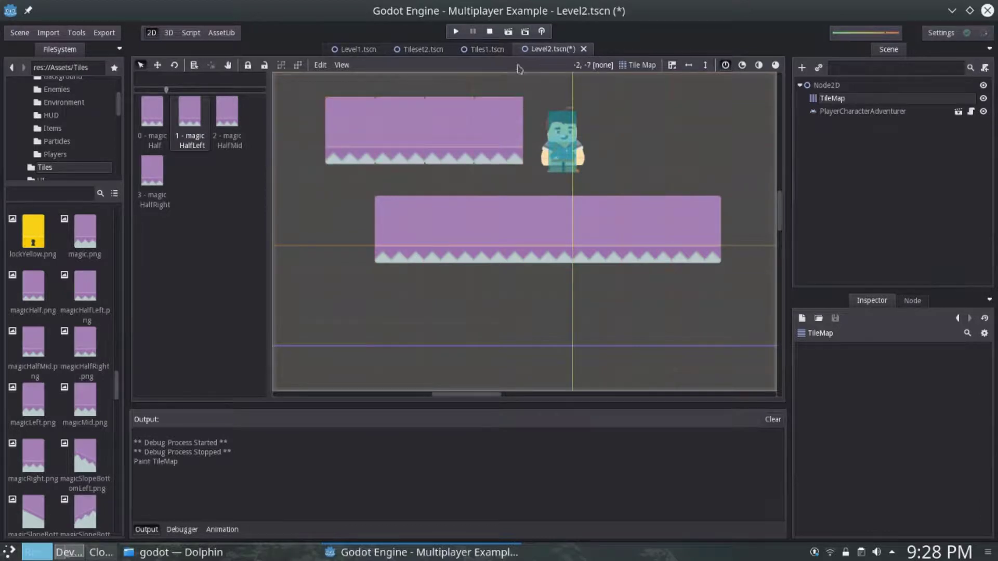
left_click(510, 33)
key("Up")
key("Left")
key("Down")
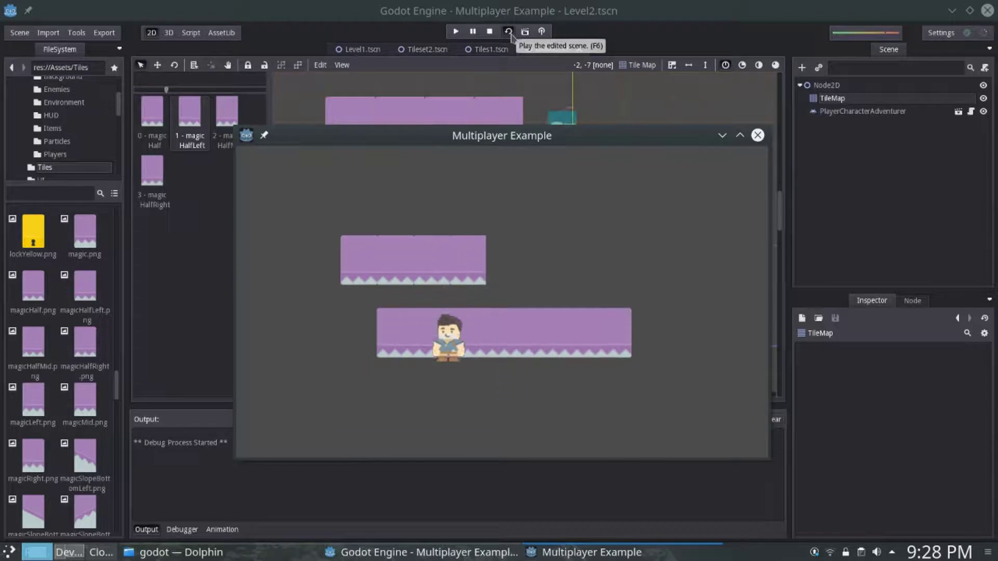
left_click(758, 135)
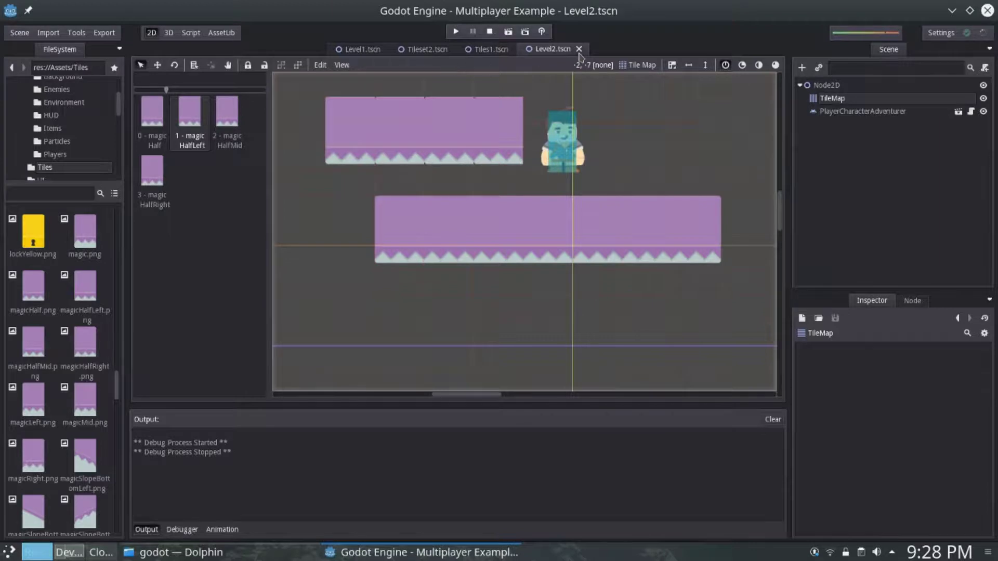
Erase the upper platform's left tiles and the remaining purple platform tiles
right_click_drag(343, 112, 457, 112)
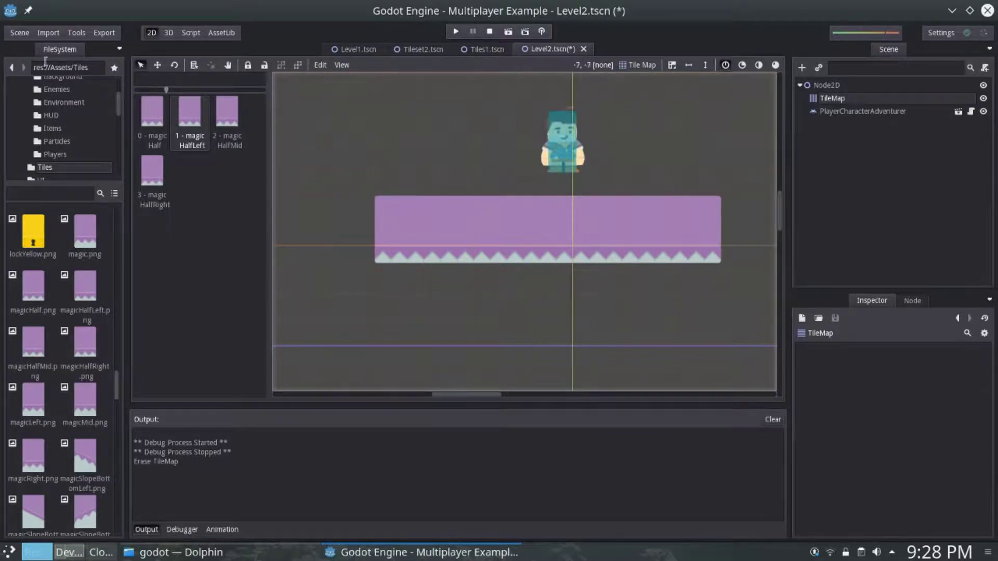
left_click(19, 33)
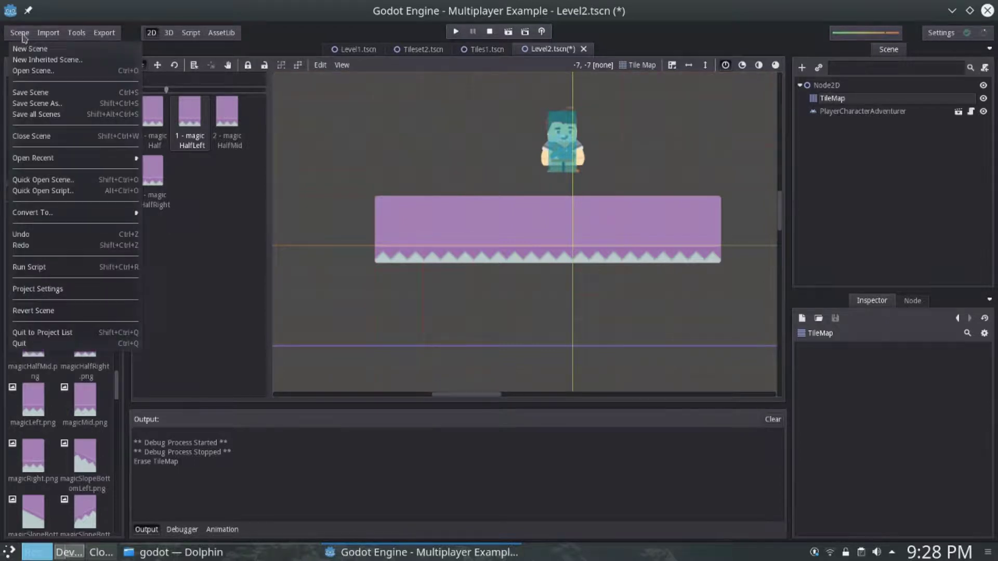
left_click(22, 37)
mouse_move(397, 229)
right_mouse_down()
mouse_move(401, 218)
mouse_move(754, 223)
right_mouse_up()
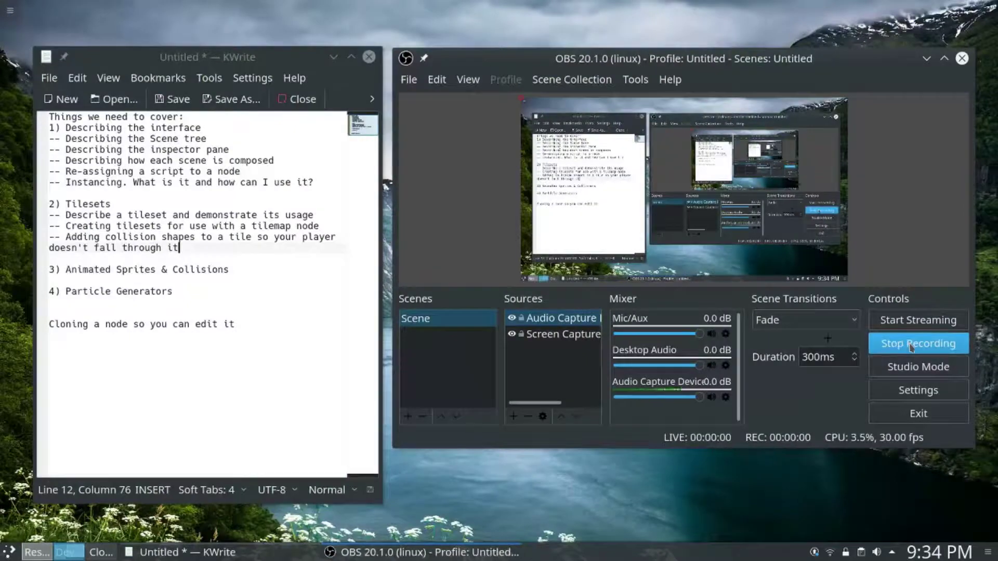
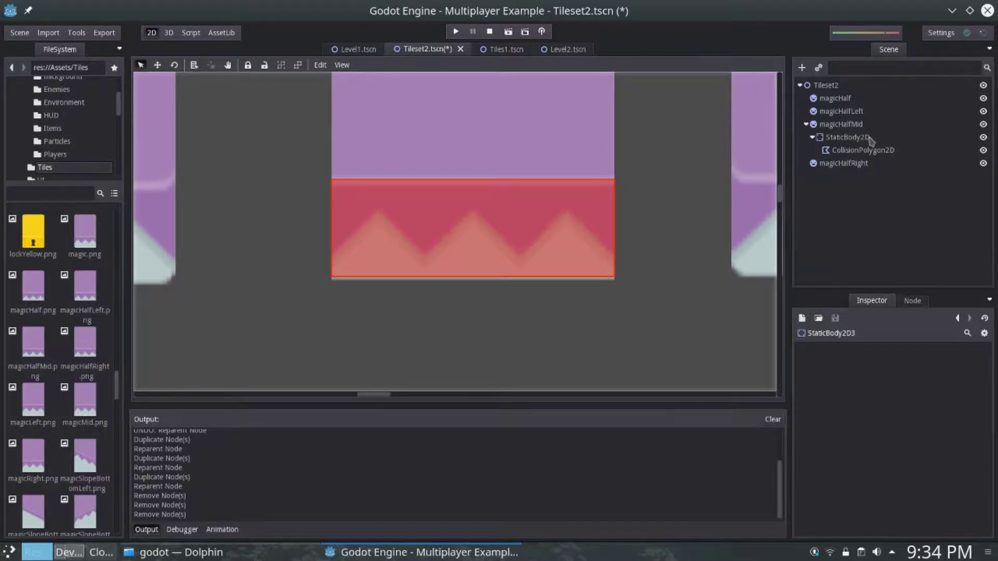
Review magicHalfMid's collision nodes, then add a StaticBody2D under magicHalfLeft
left_click(861, 150)
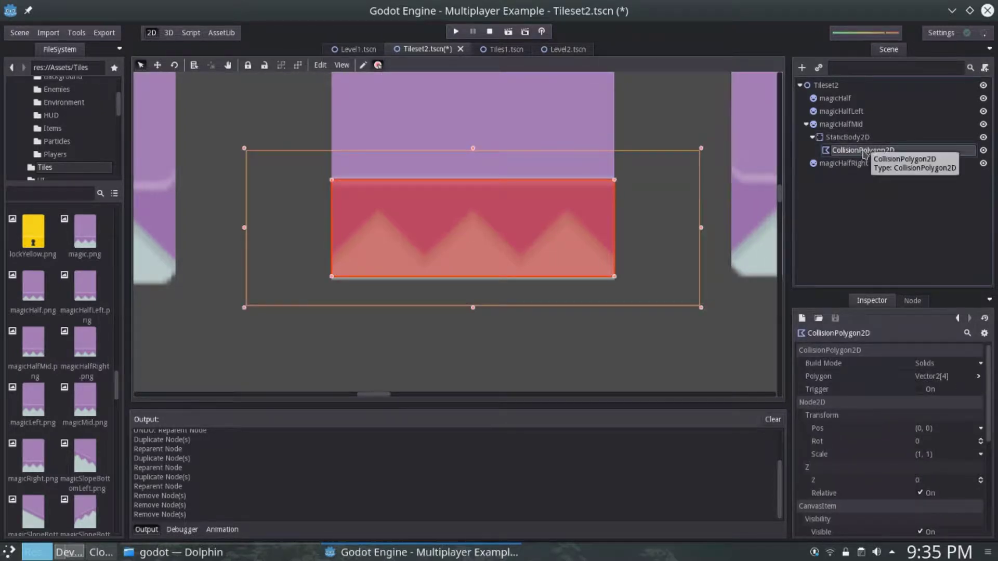
left_click(848, 137)
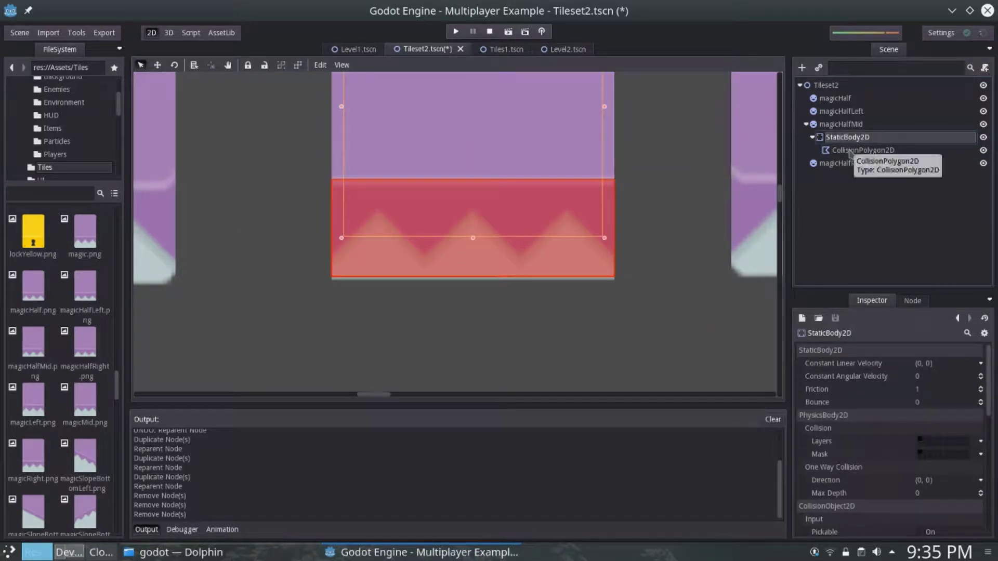
left_click(850, 112)
right_click(851, 117)
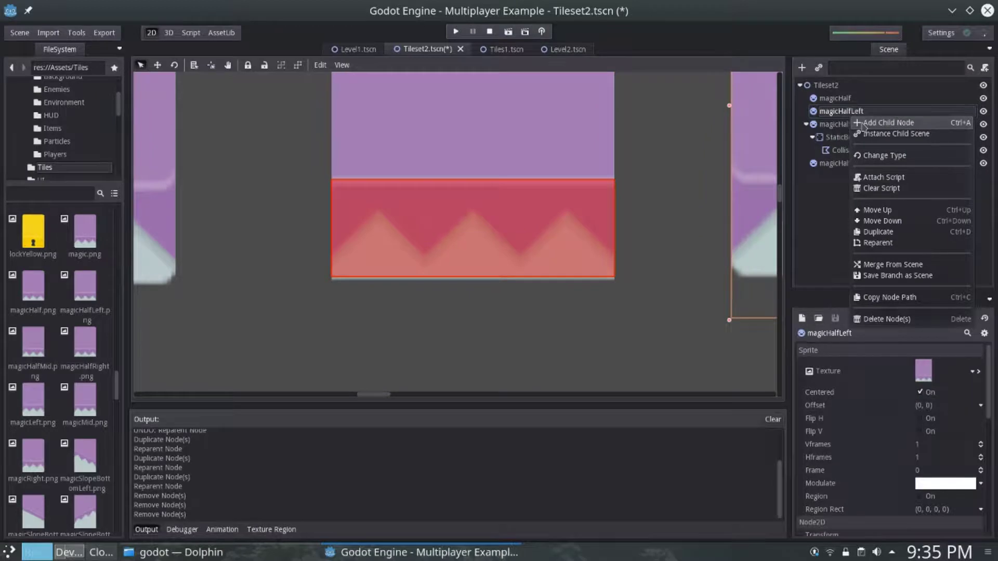
left_click(858, 124)
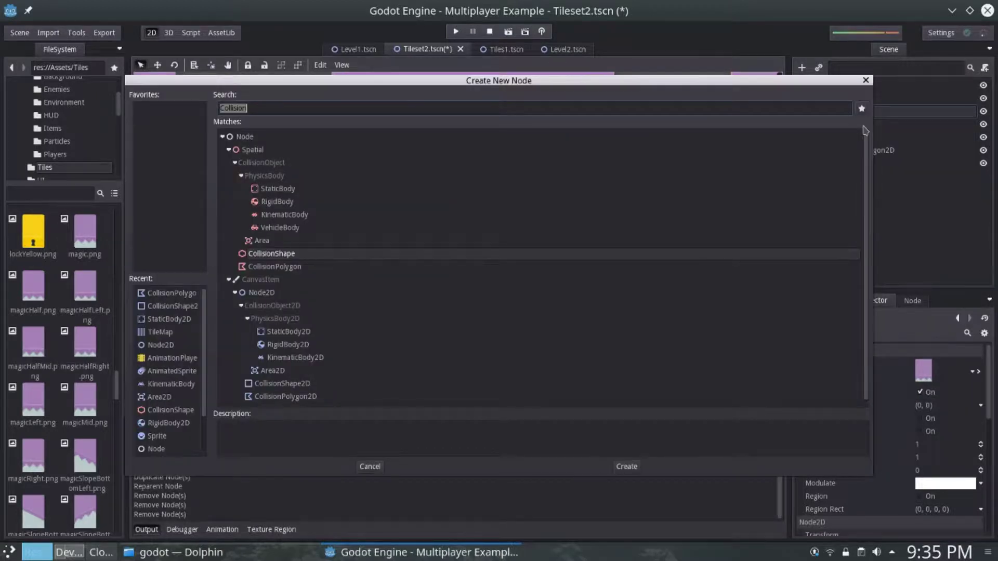
type("Stati")
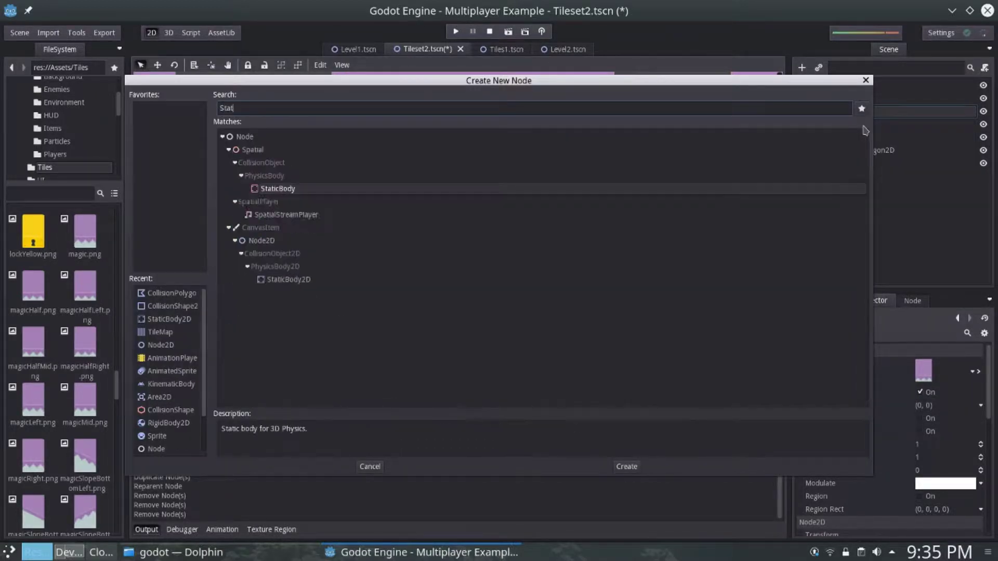
double_click(340, 261)
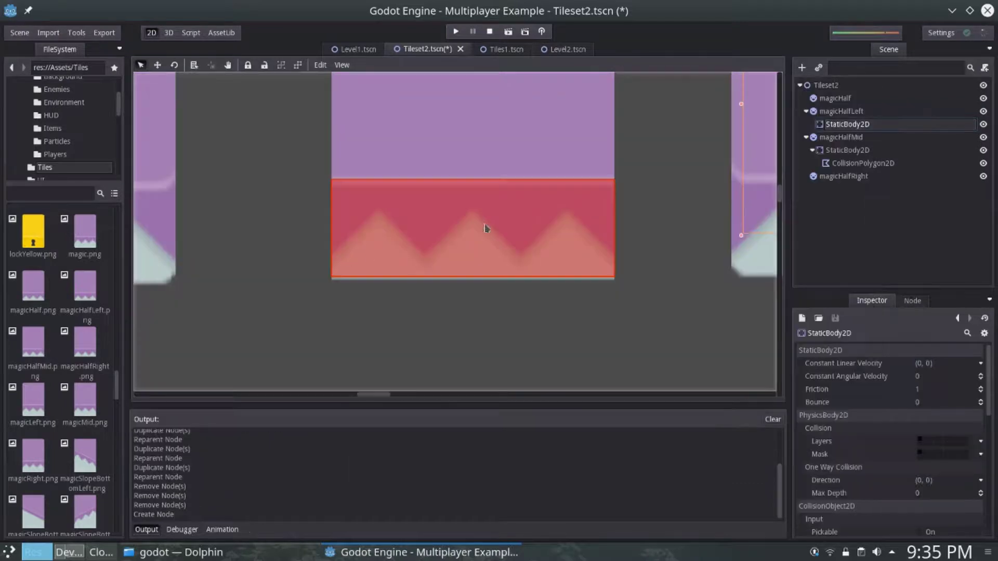
Add a CollisionPolygon2D under magicHalfLeft's new StaticBody2D
right_click(845, 126)
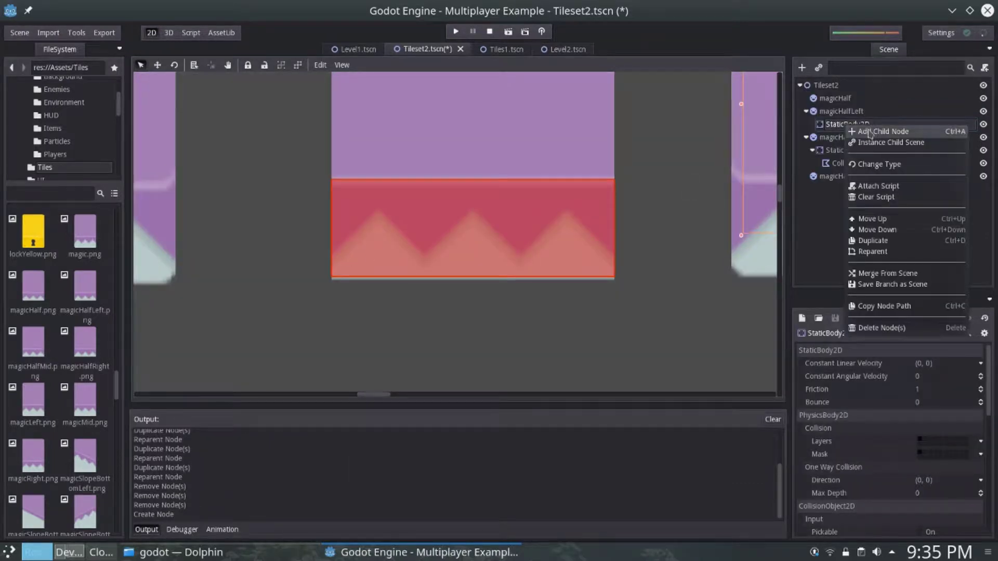
left_click(863, 130)
type("Collision")
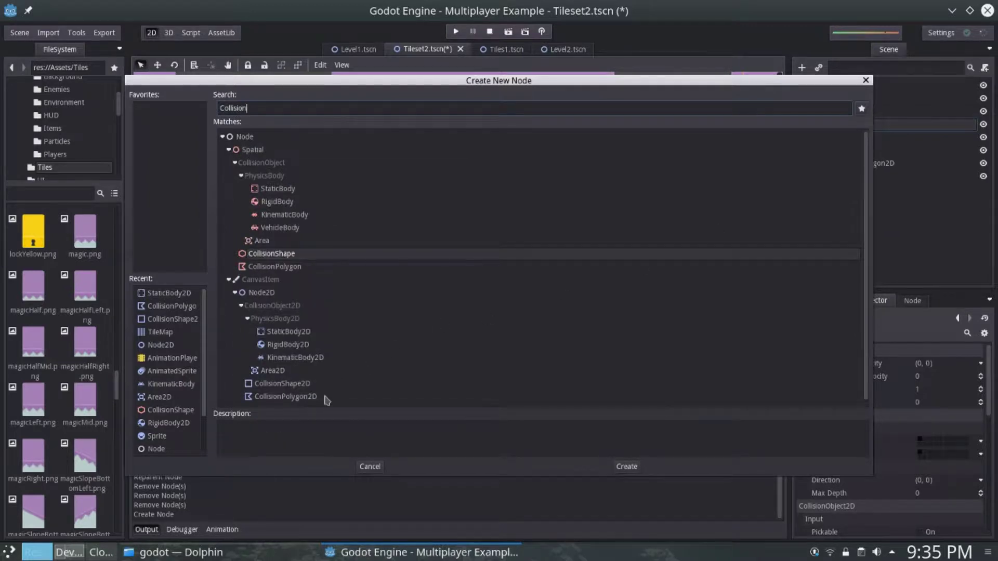
double_click(326, 400)
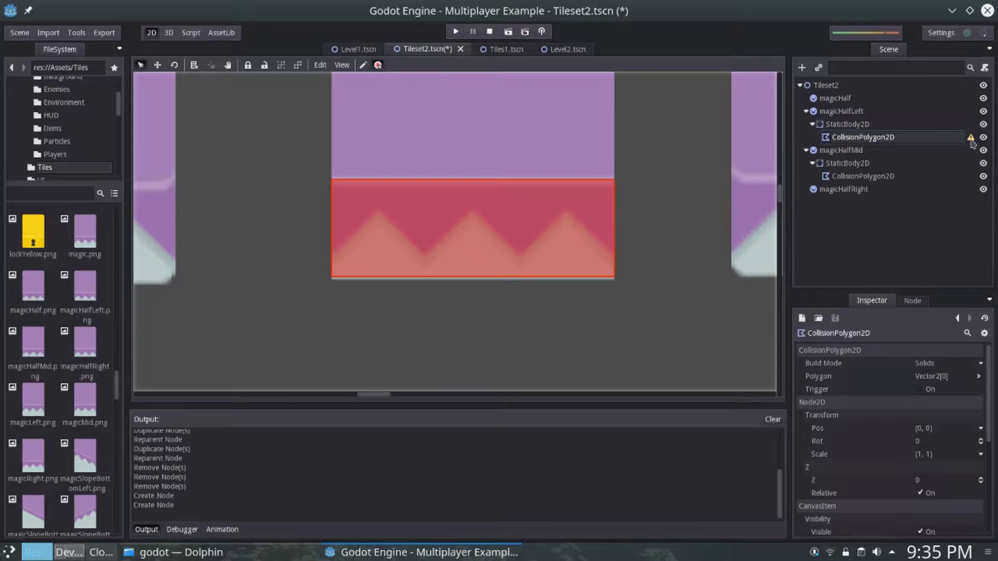
mouse_move(972, 143)
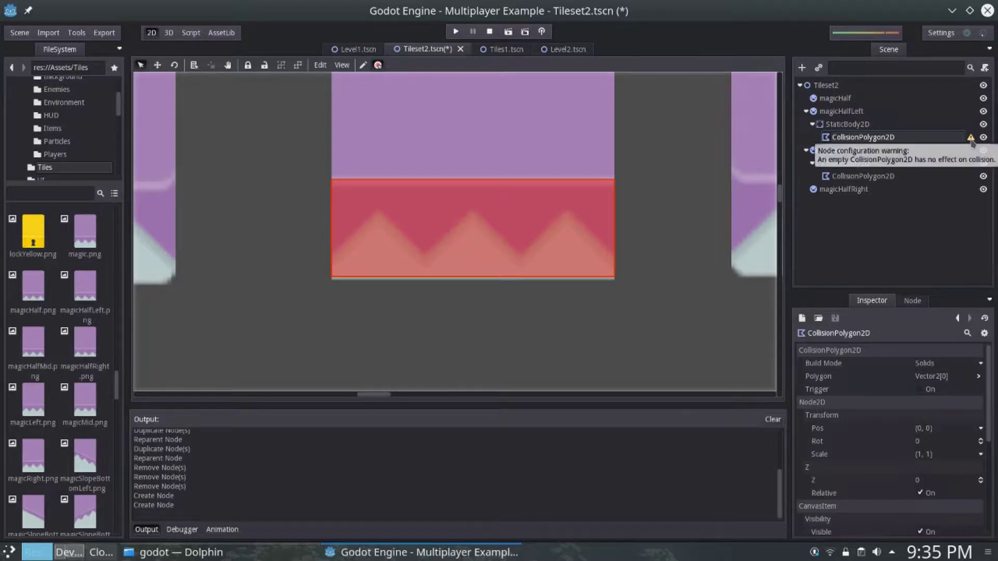
Center magicHalfLeft and draw its collision polygon around the tile's lower platform strip
scroll(678, 208, "down", 5)
left_click(865, 110)
middle_click_drag(698, 189, 407, 222)
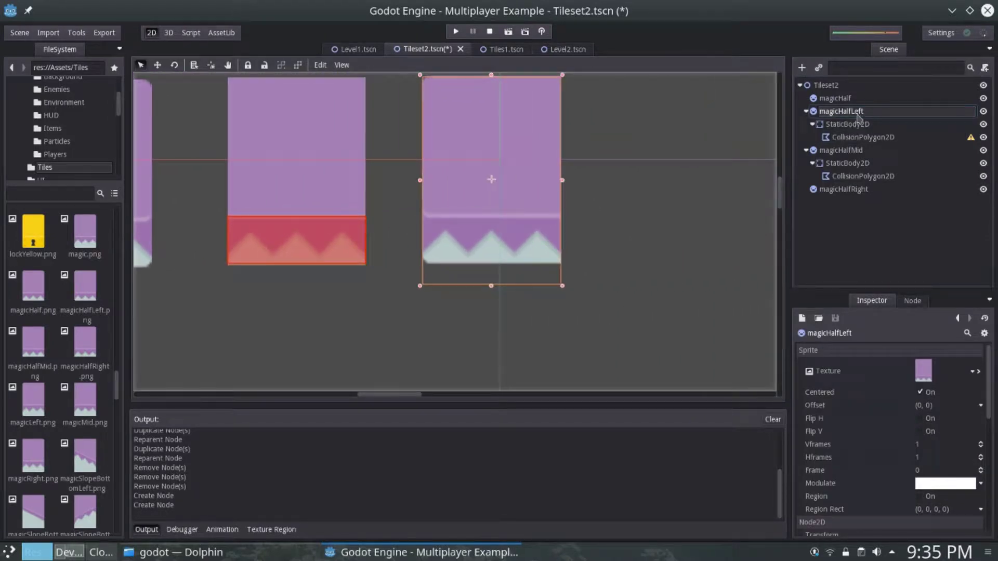
left_click(859, 138)
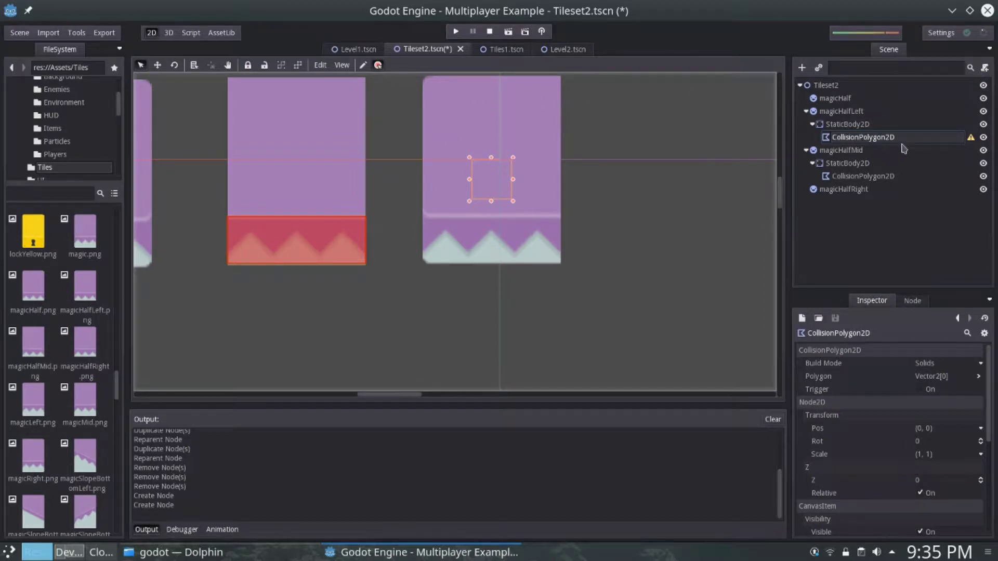
left_click(362, 66)
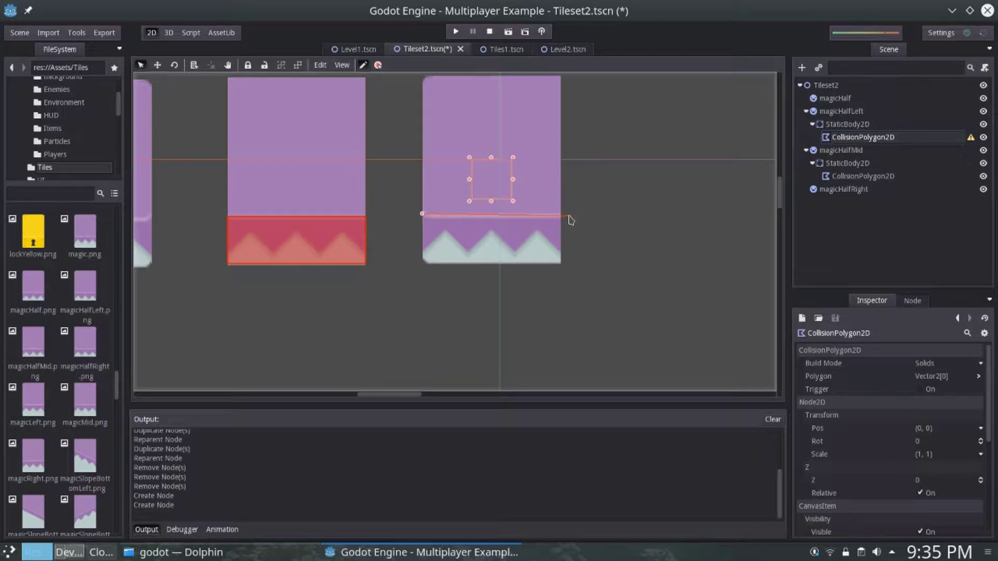
left_click(561, 264)
left_click(423, 214)
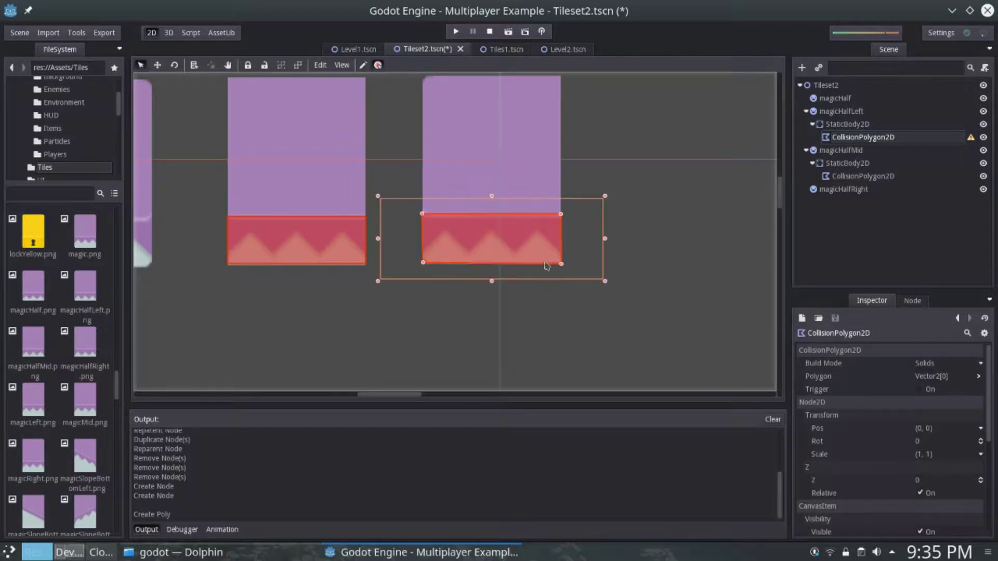
left_click(897, 138)
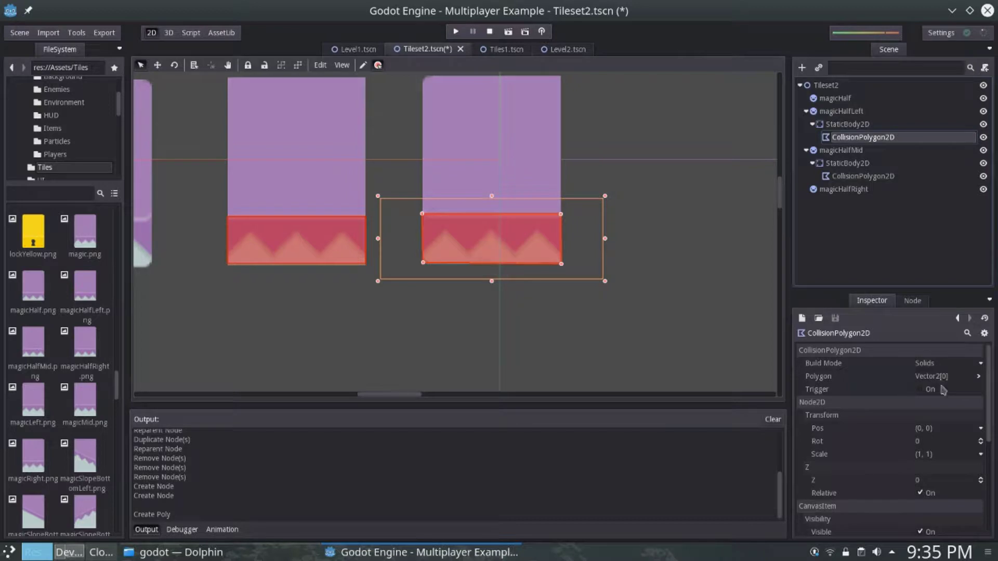
left_click(978, 379)
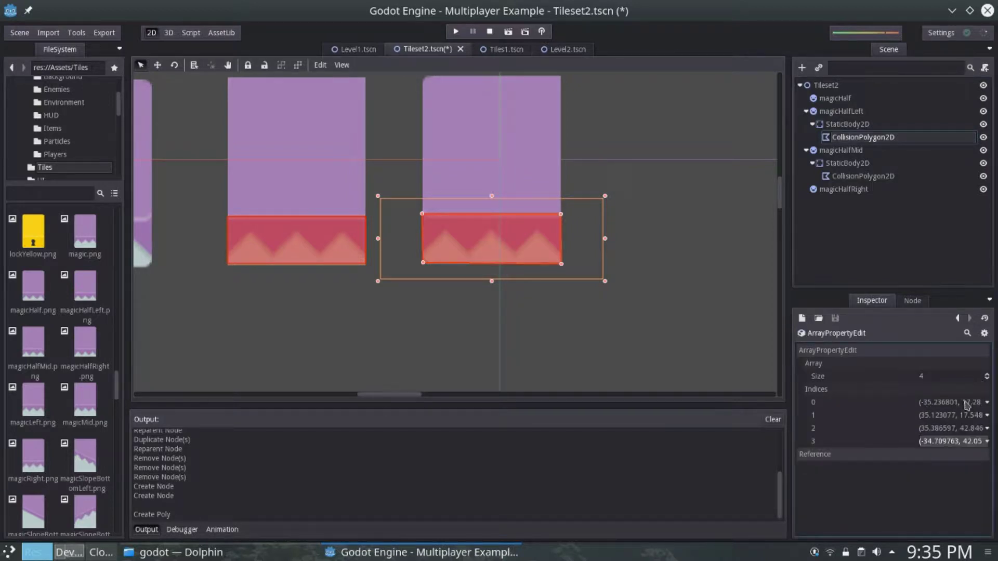
left_click(844, 177)
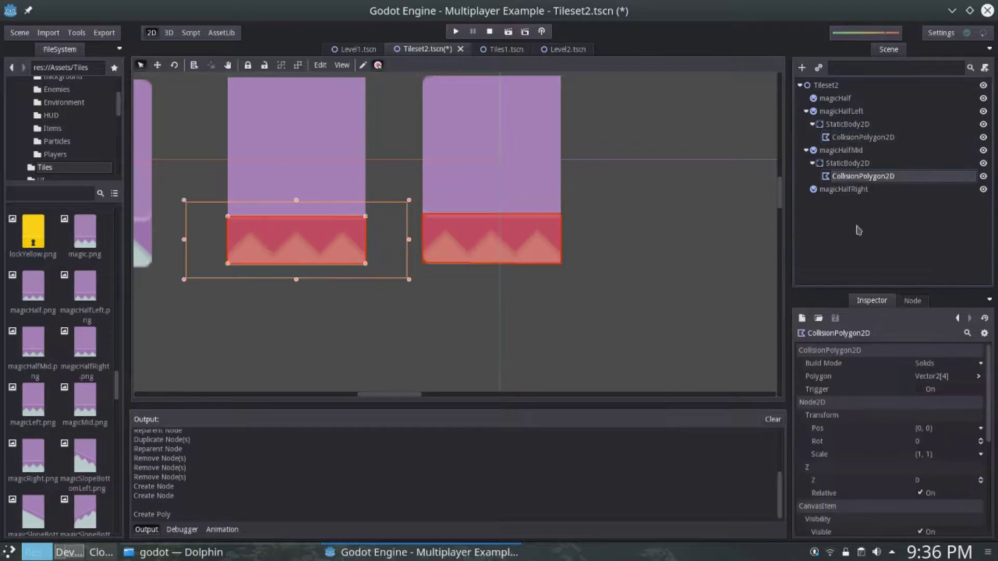
left_click(979, 379)
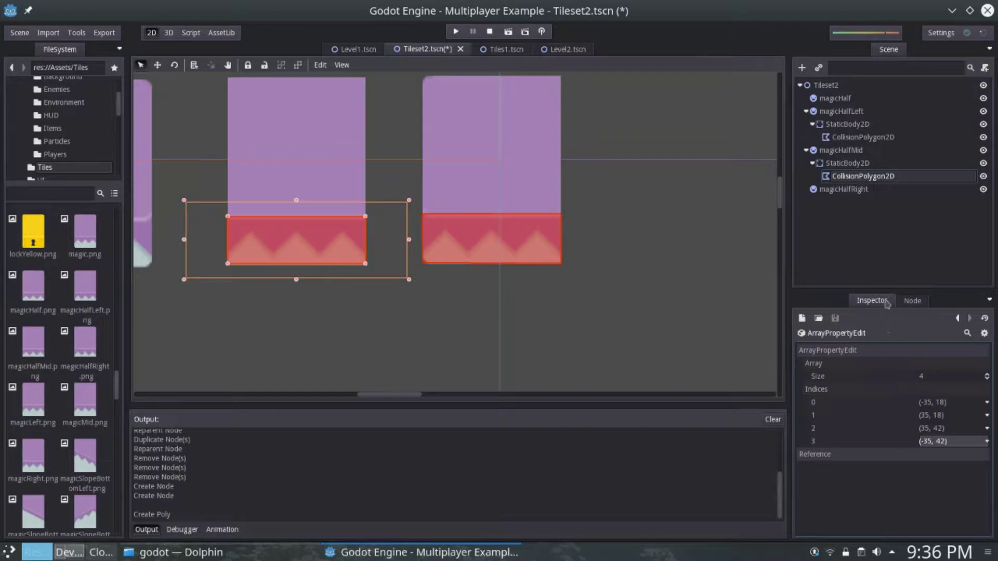
left_click(836, 167)
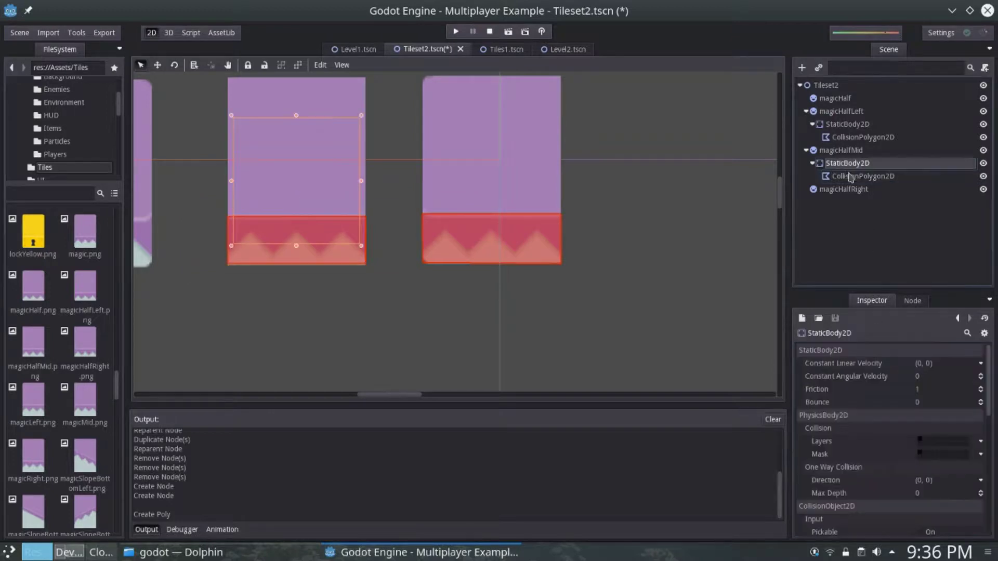
left_click(849, 174)
left_click(943, 382)
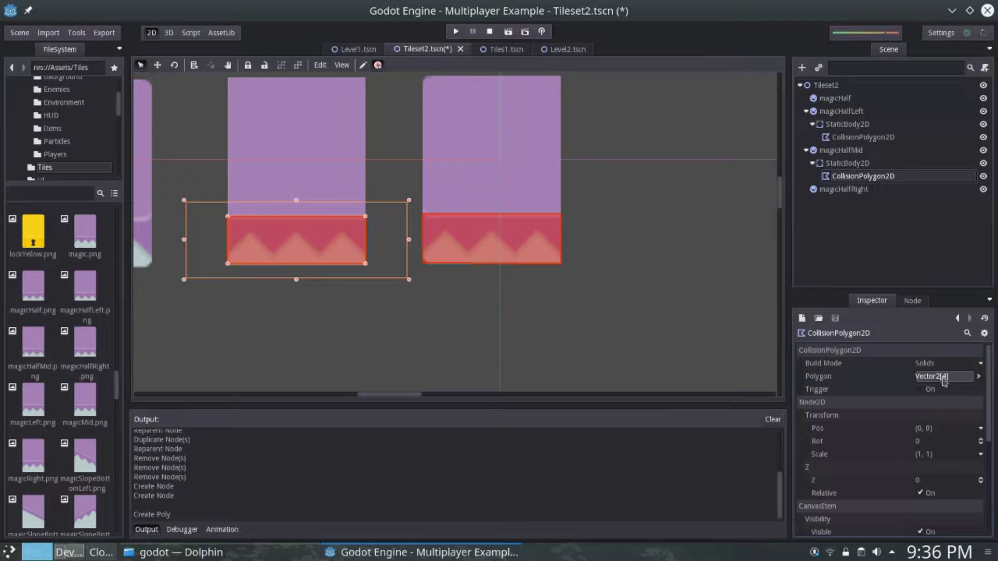
left_click(980, 379)
left_click(863, 137)
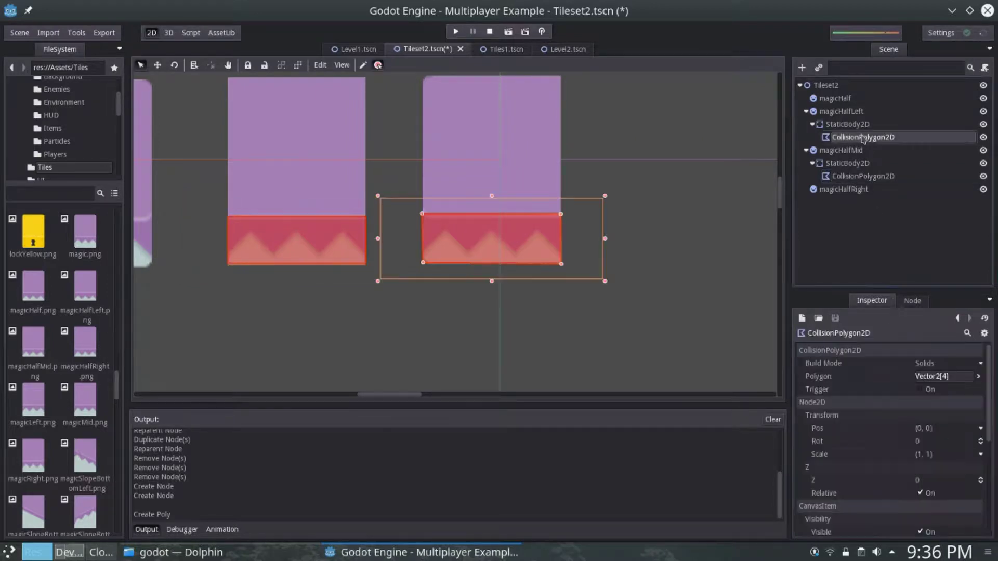
Set magicHalfLeft's first two polygon points to (-35, 18) and (35, 18)
left_click(979, 377)
left_click(954, 401)
type("-35")
key("Tab")
type("18")
key("Tab")
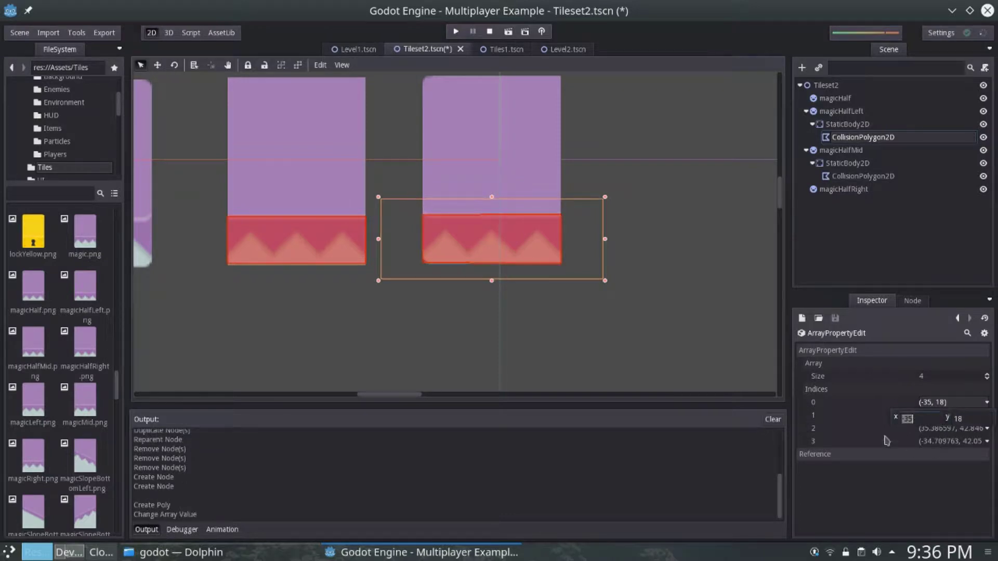
left_click(850, 424)
left_click(937, 415)
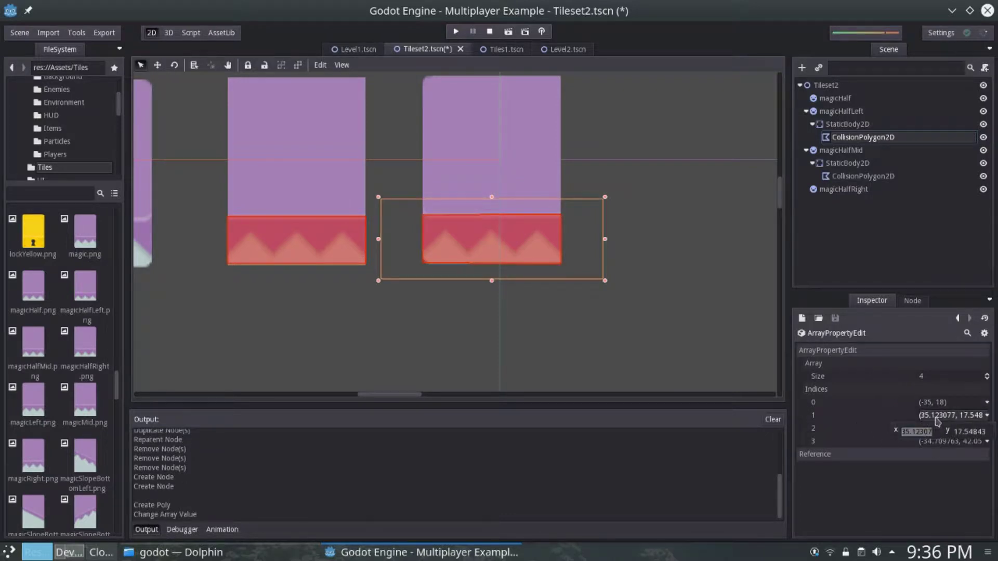
type("35")
key("Tab")
type("18")
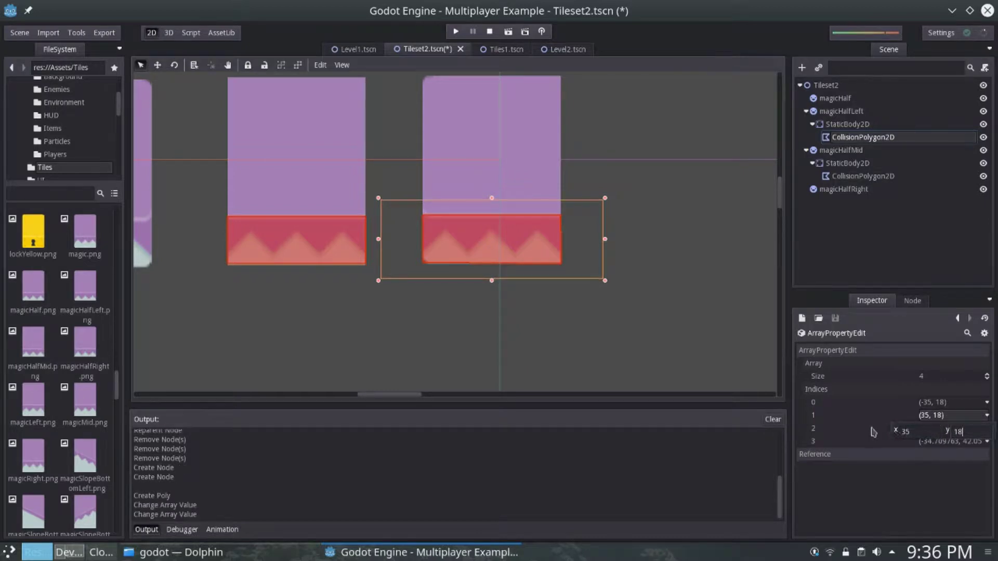
key("Return")
Set its third and fourth polygon points to (35, 42) and (-35, 42)
left_click(943, 429)
type("35")
key("Tab")
type("42")
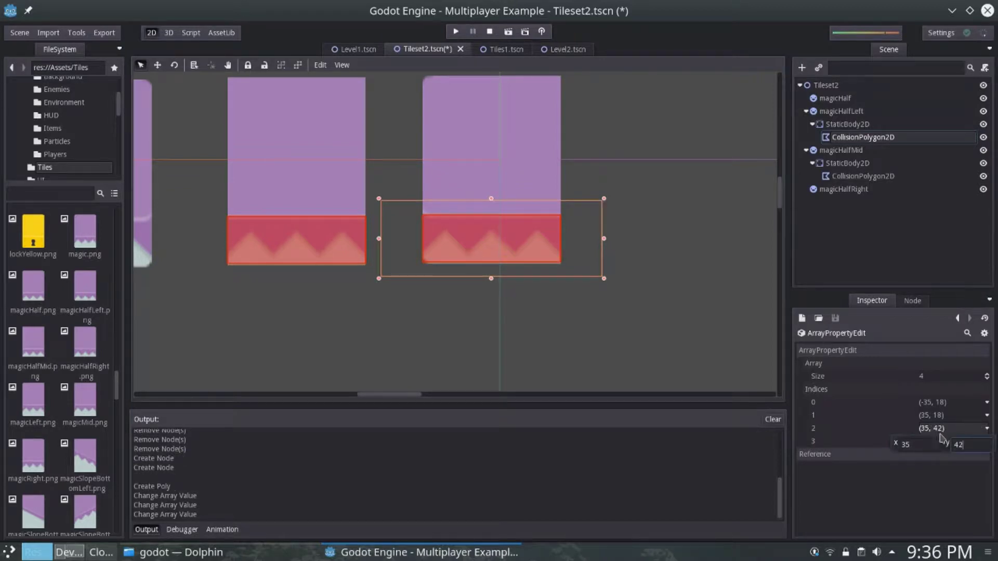
left_click(885, 432)
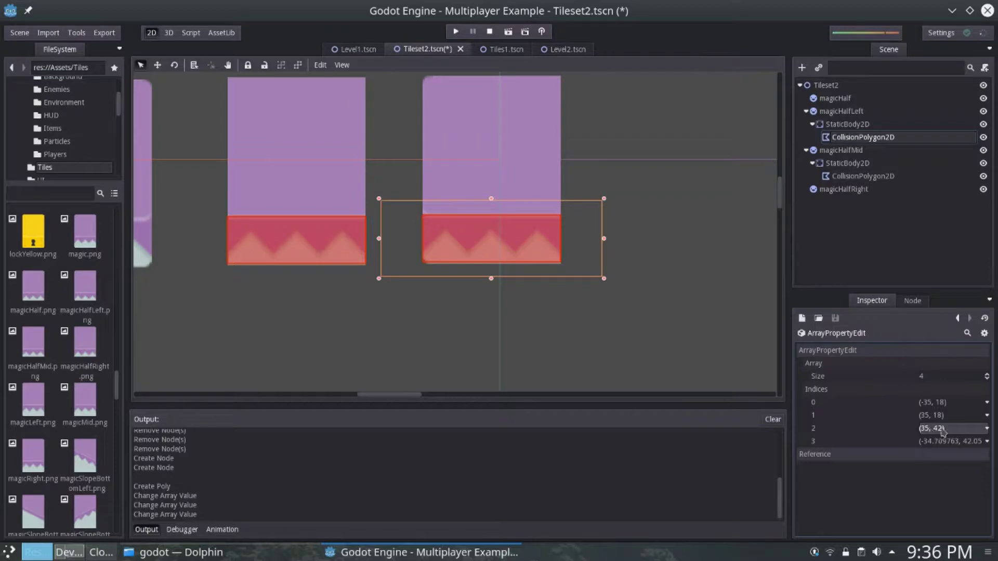
left_click(933, 442)
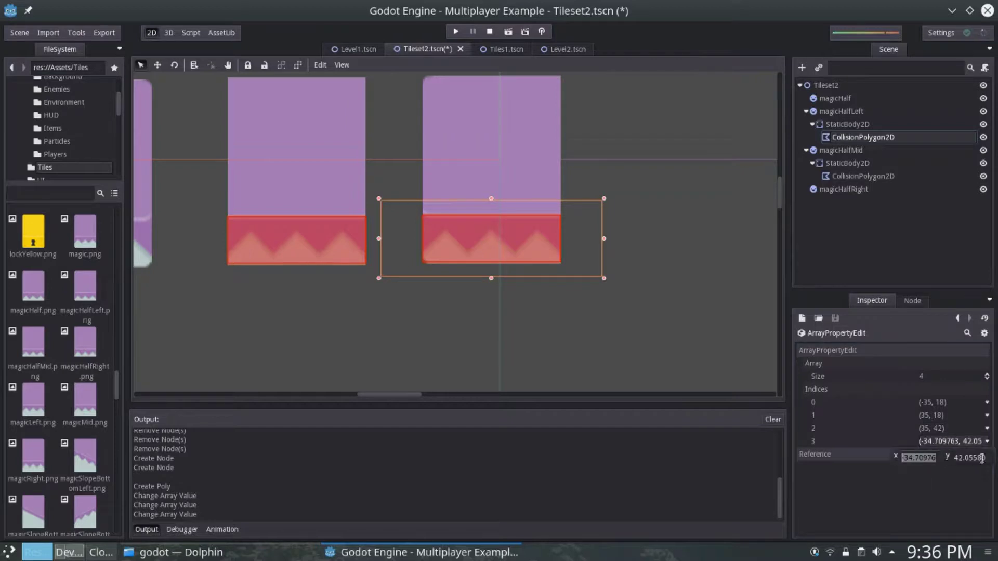
type("-35")
key("Tab")
type("42")
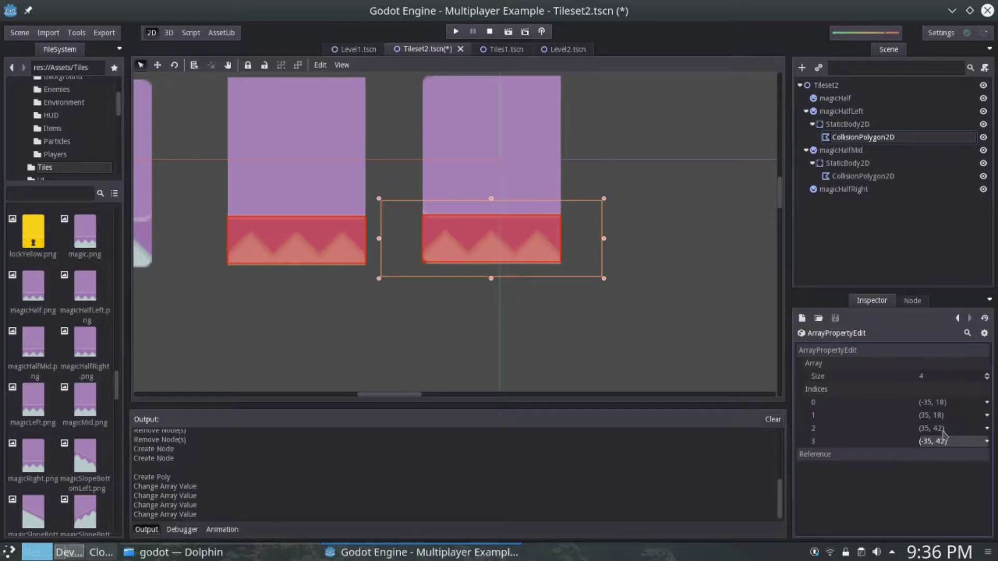
left_click(558, 308)
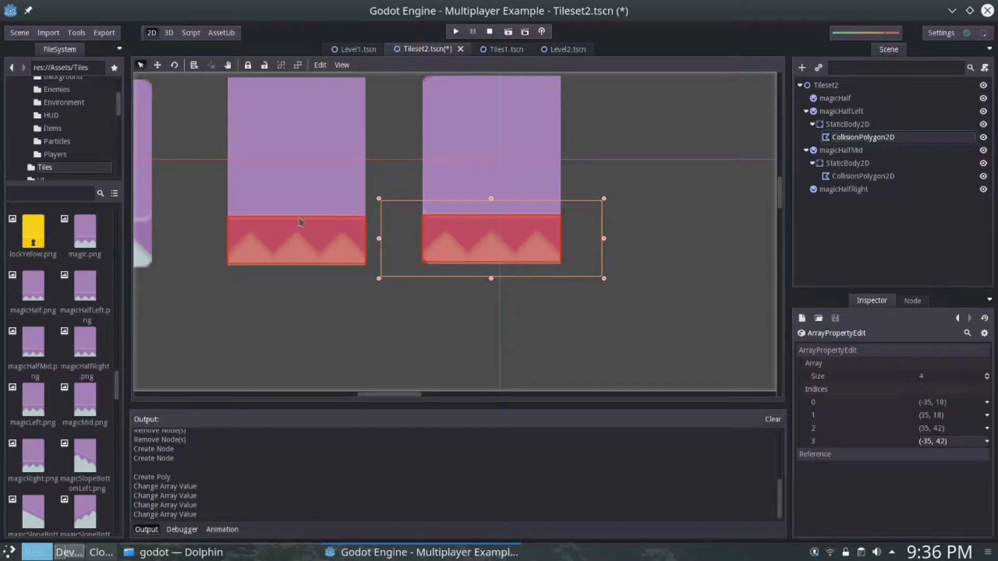
Add a StaticBody2D child under the magicHalf tile
left_click(844, 112)
right_click(843, 111)
left_click(877, 108)
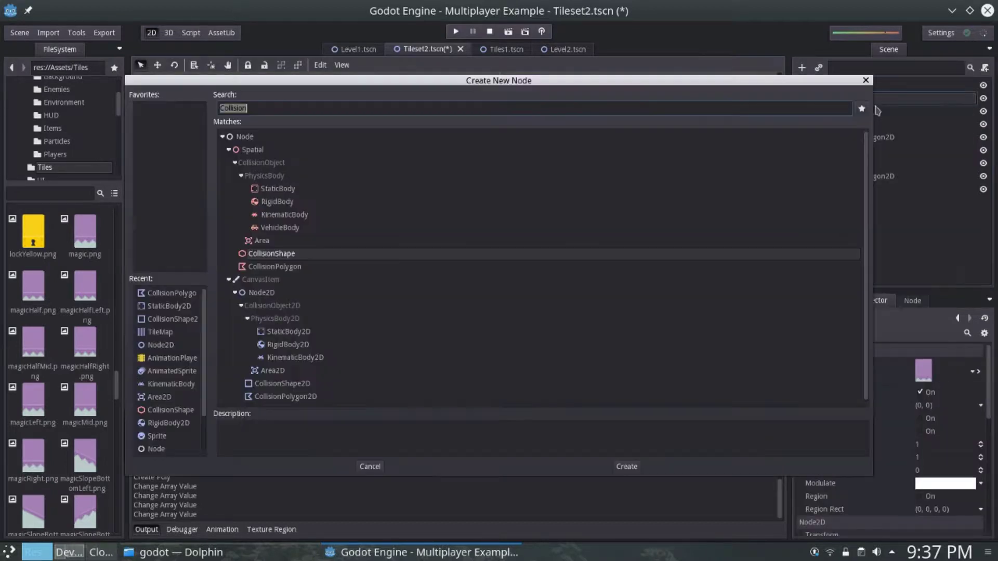
type("Static")
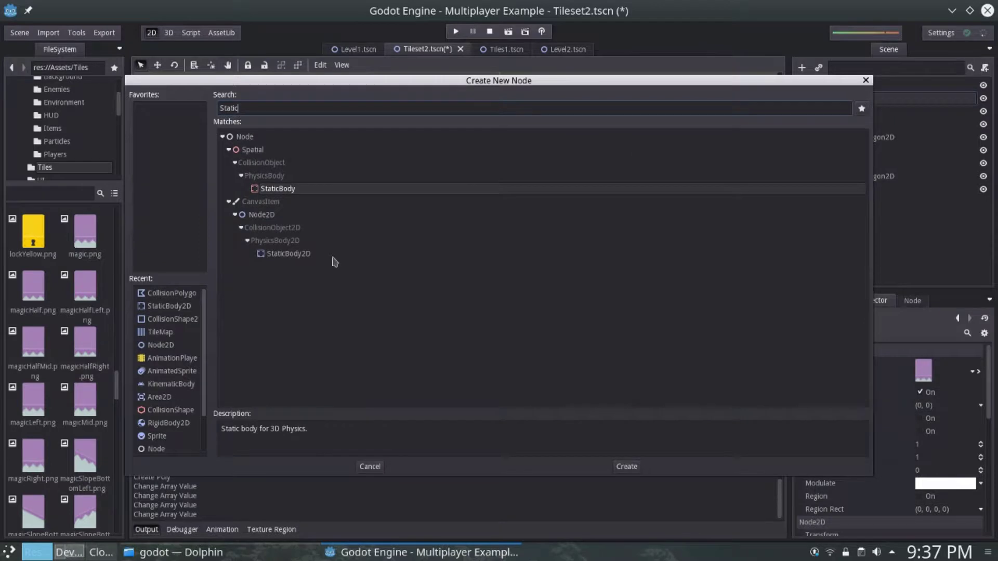
double_click(335, 257)
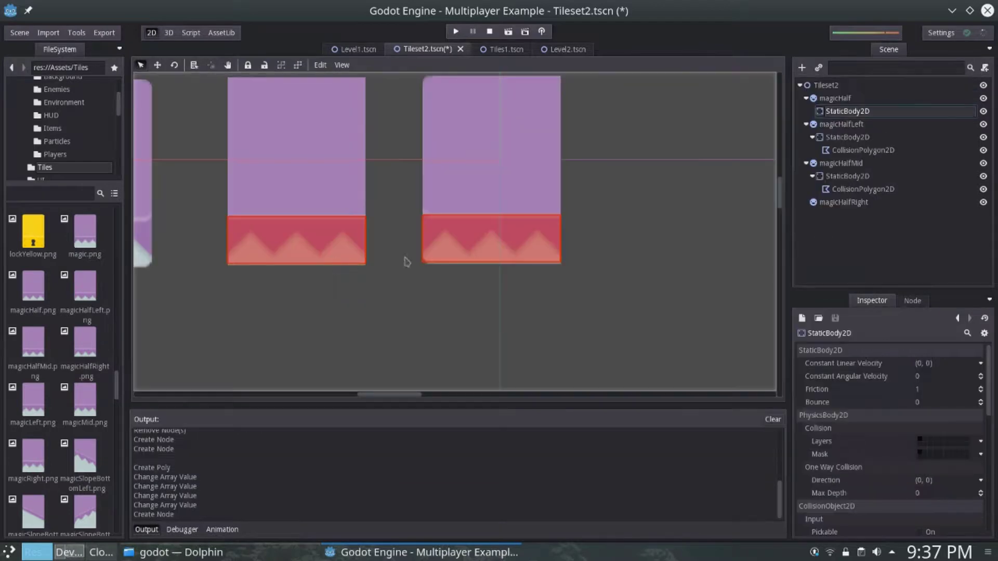
right_click(860, 116)
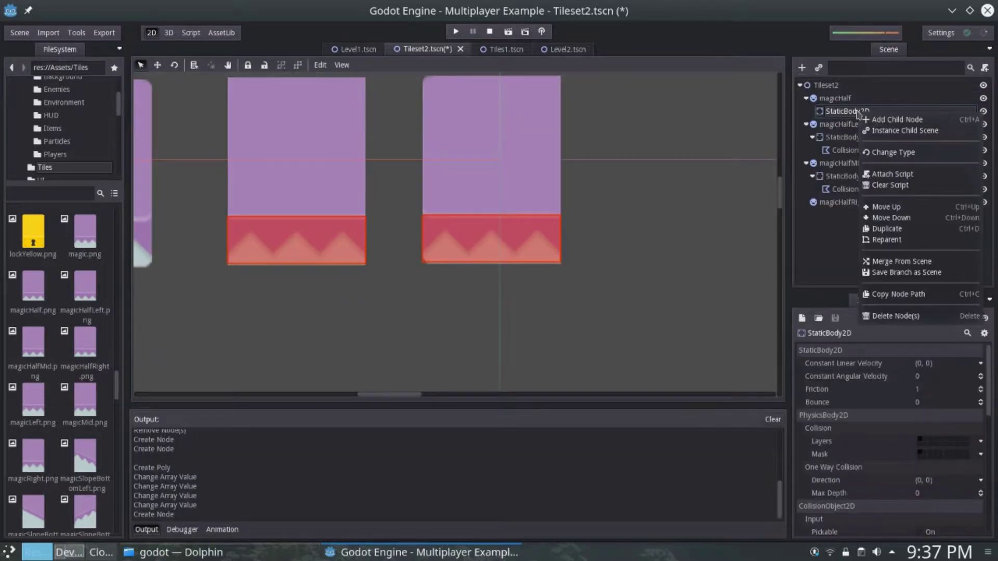
Create a CollisionPolygon2D, found by searching 'Collis', under magicHalf's StaticBody2D
left_click(883, 120)
type("Collision")
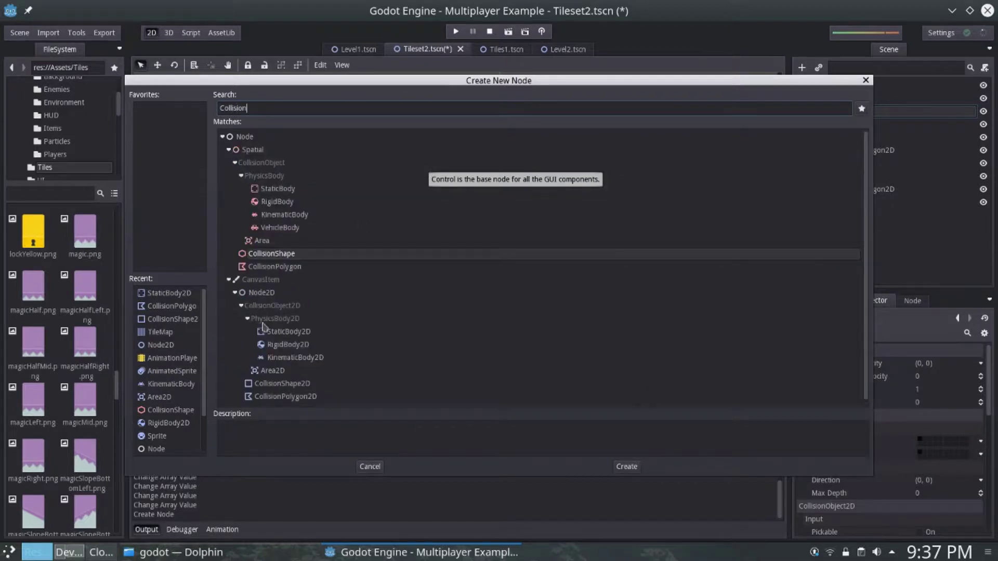
left_click(336, 385)
left_click(300, 398)
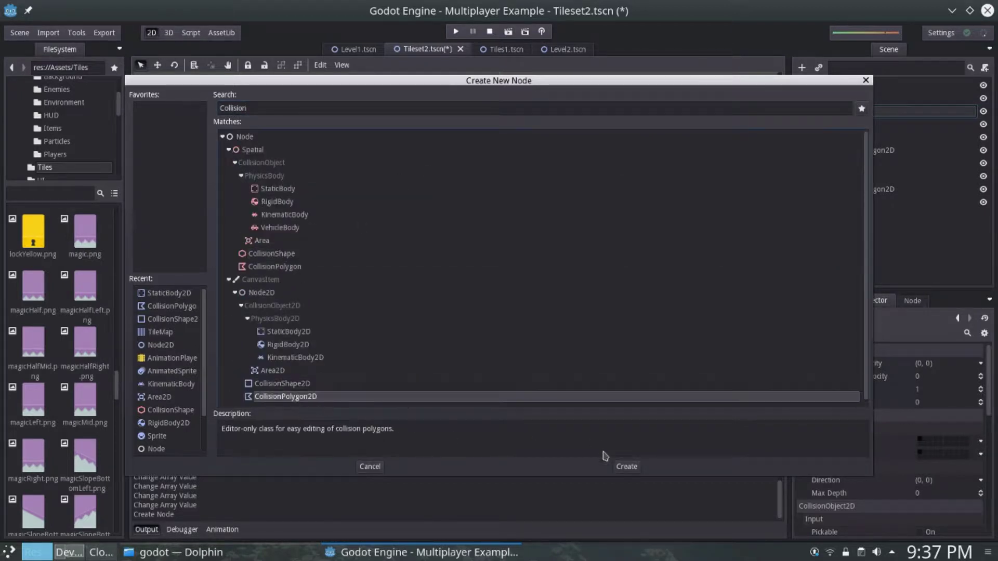
left_click(627, 466)
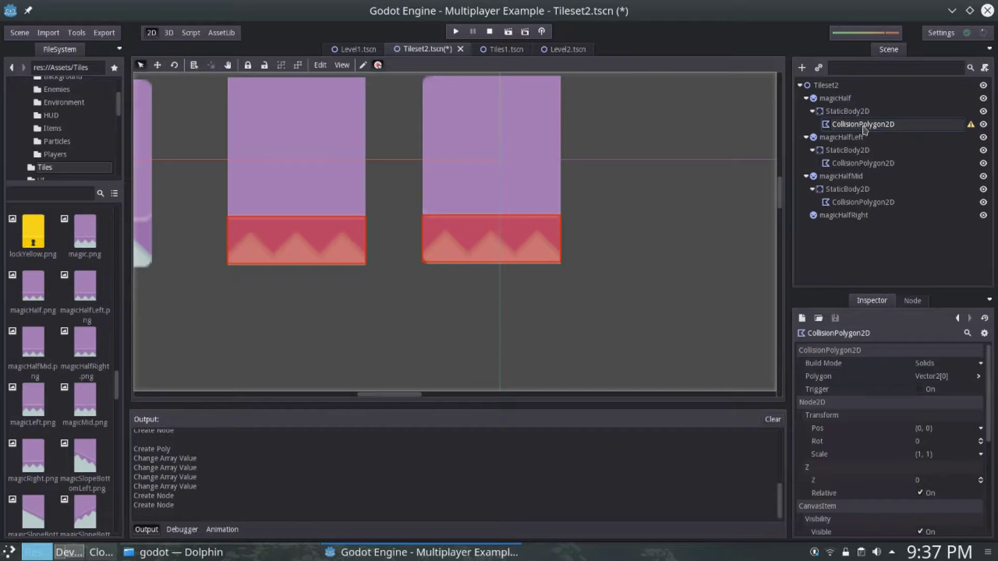
Center the magicHalf tile and place four collision points around its spiked bottom strip
scroll(494, 278, "left", 8)
scroll(720, 292, "up", 1)
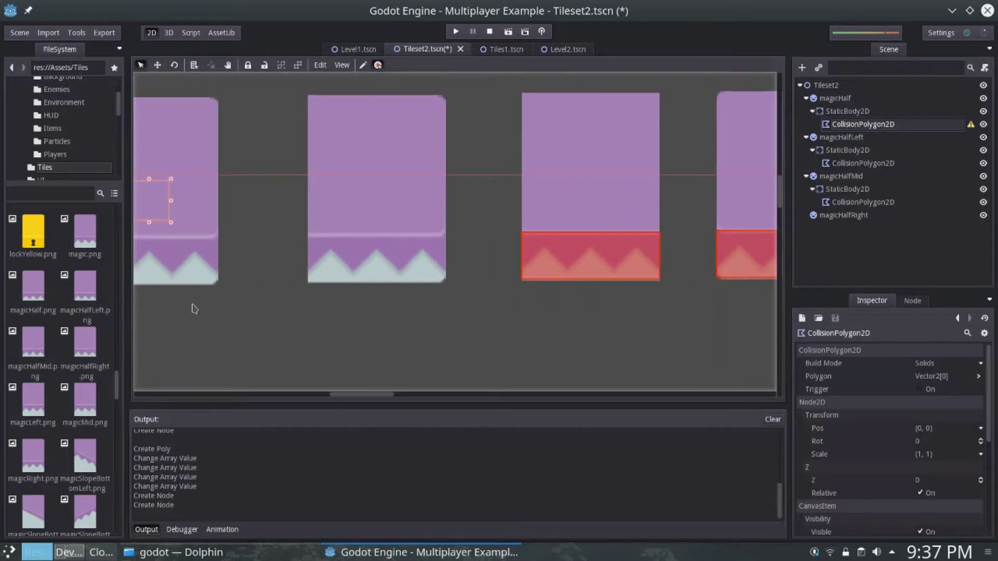
middle_click_drag(193, 309, 356, 290)
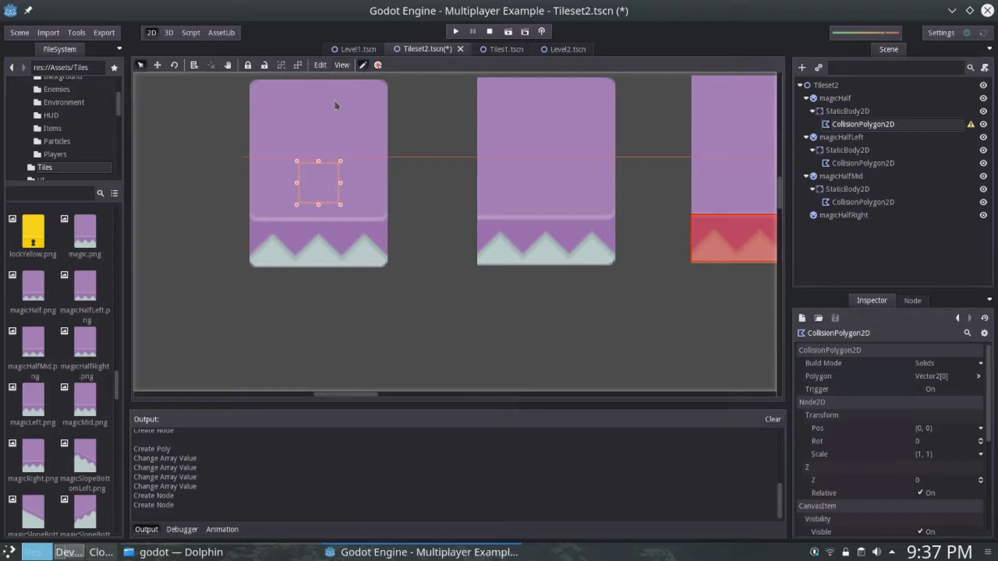
left_click(250, 216)
left_click(387, 262)
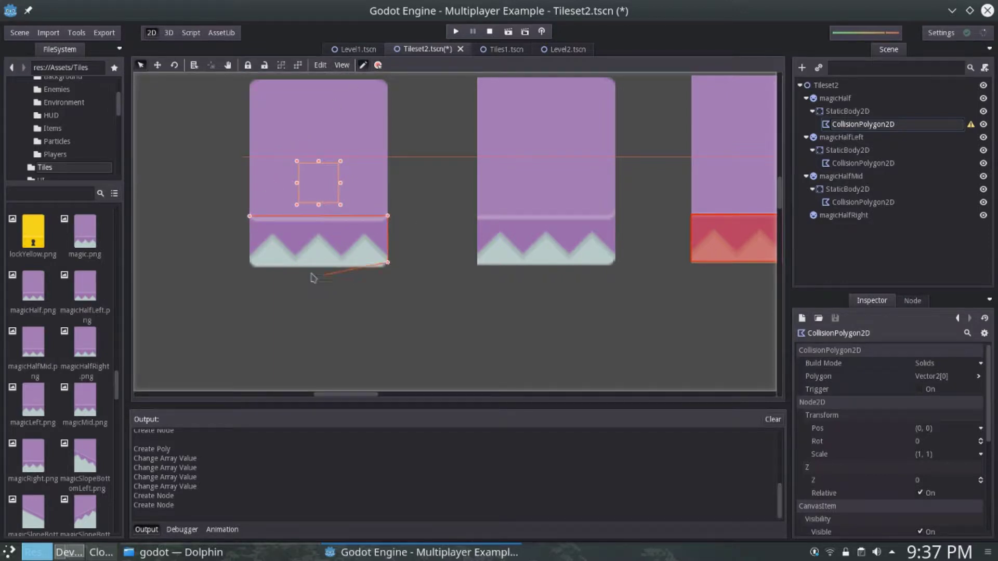
left_click(250, 263)
left_click(249, 216)
left_click(978, 375)
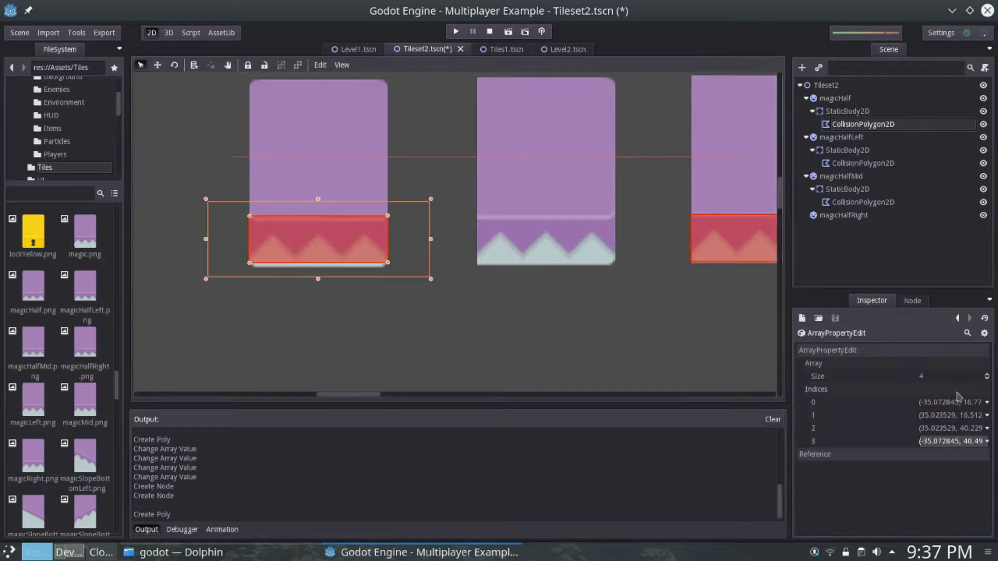
Set magicHalf's first two polygon points to (-35, 18) and (35, 18)
left_click(937, 403)
type("-35")
key("Tab")
type("18")
key("Tab")
left_click(854, 426)
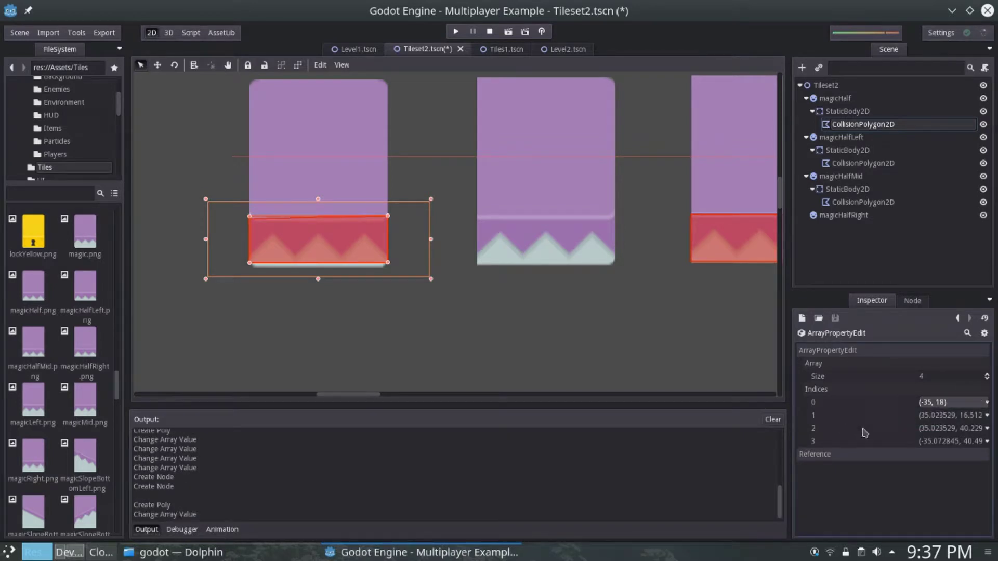
left_click(940, 416)
type("35")
key("Tab")
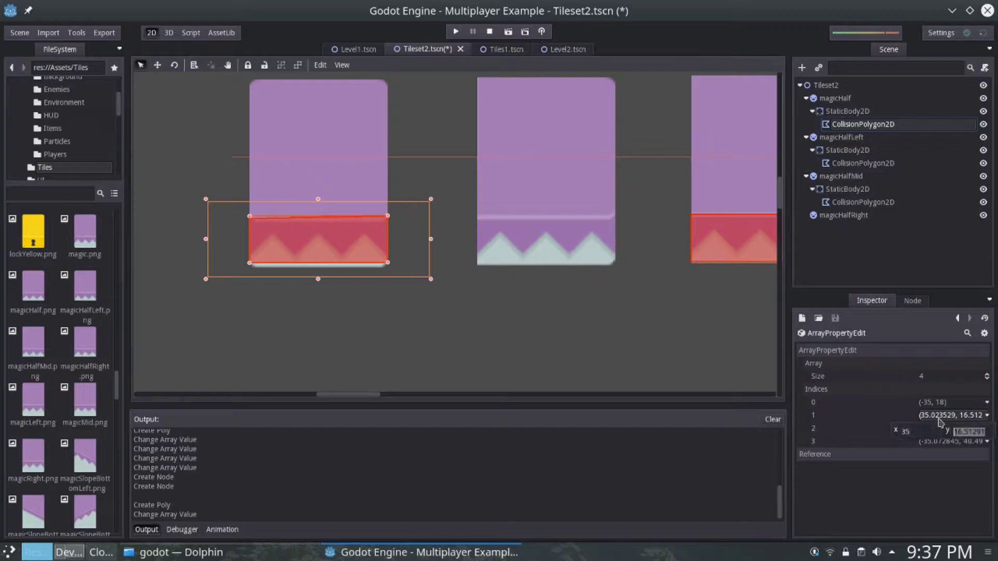
type("18")
key("Return")
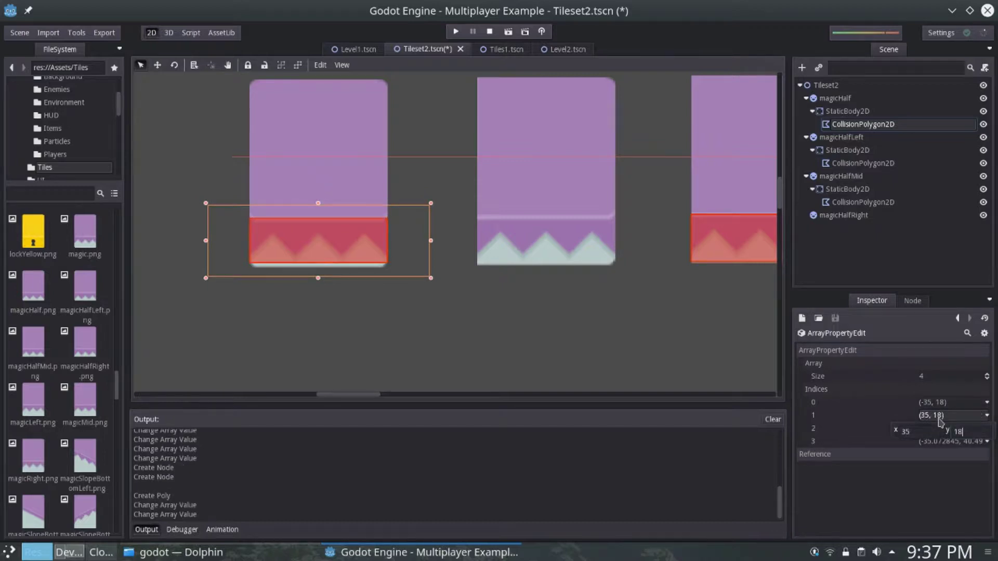
left_click(888, 424)
Set its third and fourth polygon points to (35, 42) and (-35, 42)
left_click(944, 432)
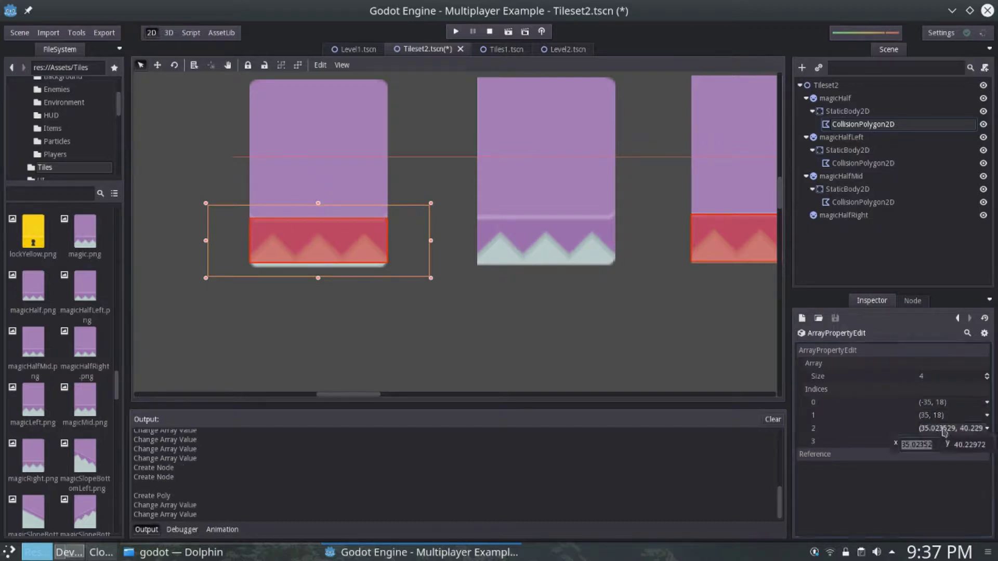
type("35")
key("Tab")
type("42")
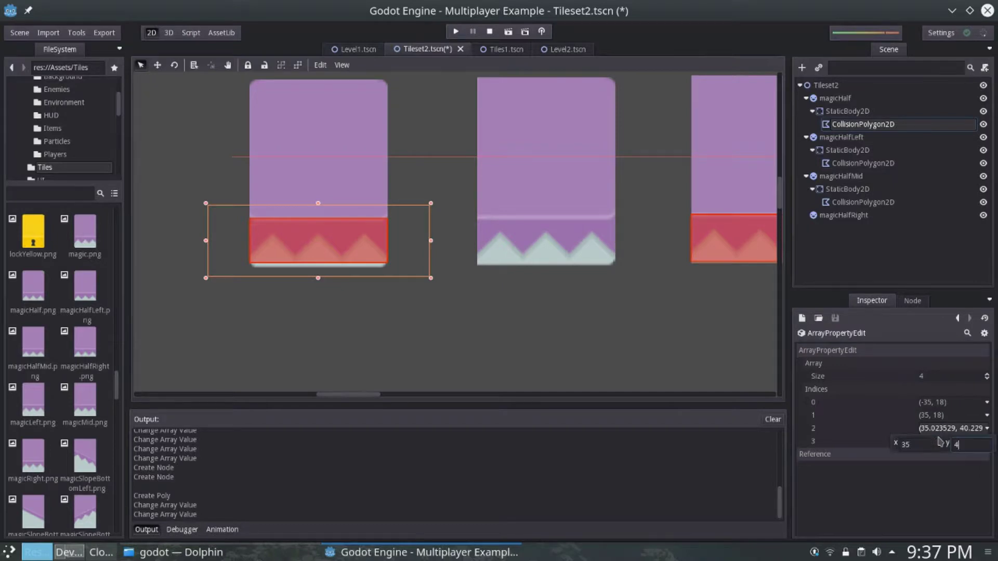
key("Return")
left_click(842, 434)
left_click(936, 442)
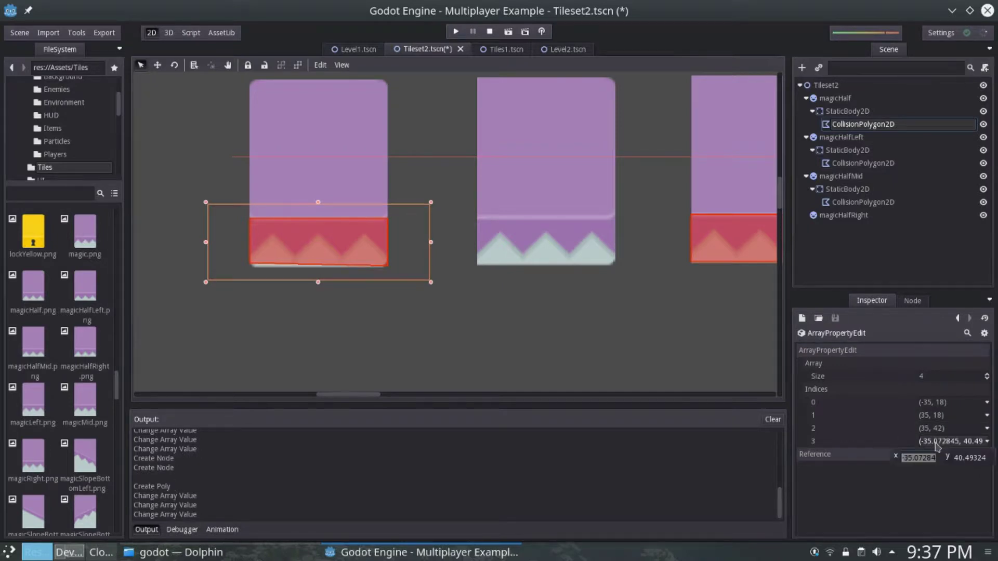
type("-35")
key("Tab")
type("42")
key("Return")
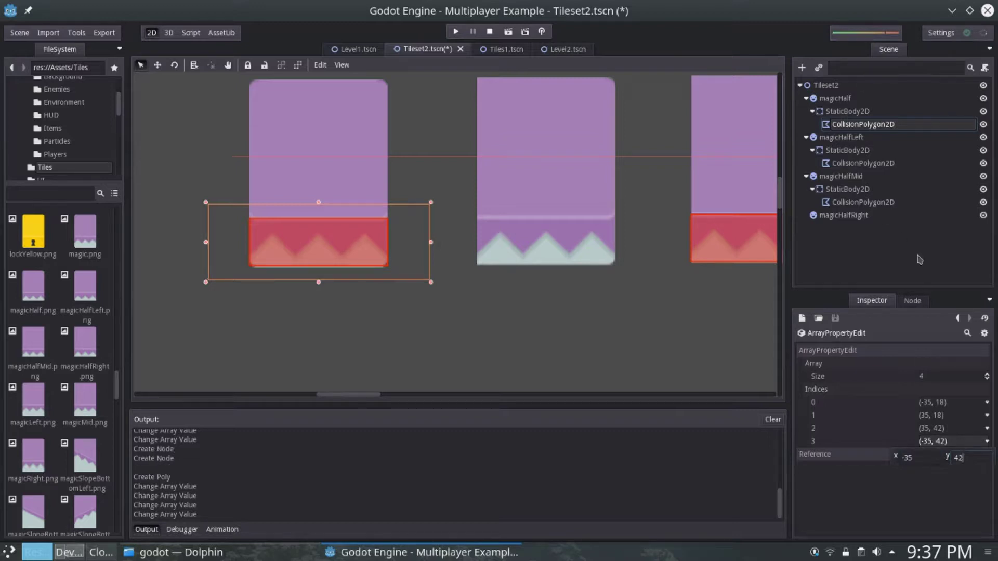
left_click(931, 369)
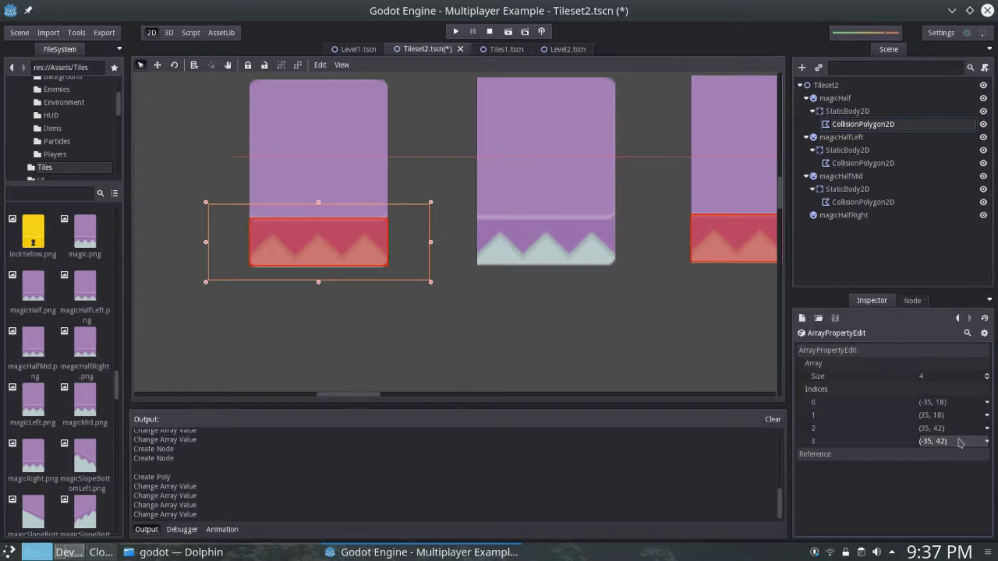
left_click(850, 216)
Add a StaticBody2D under magicHalfRight with a CollisionPolygon2D beneath it
right_click(856, 216)
left_click(888, 228)
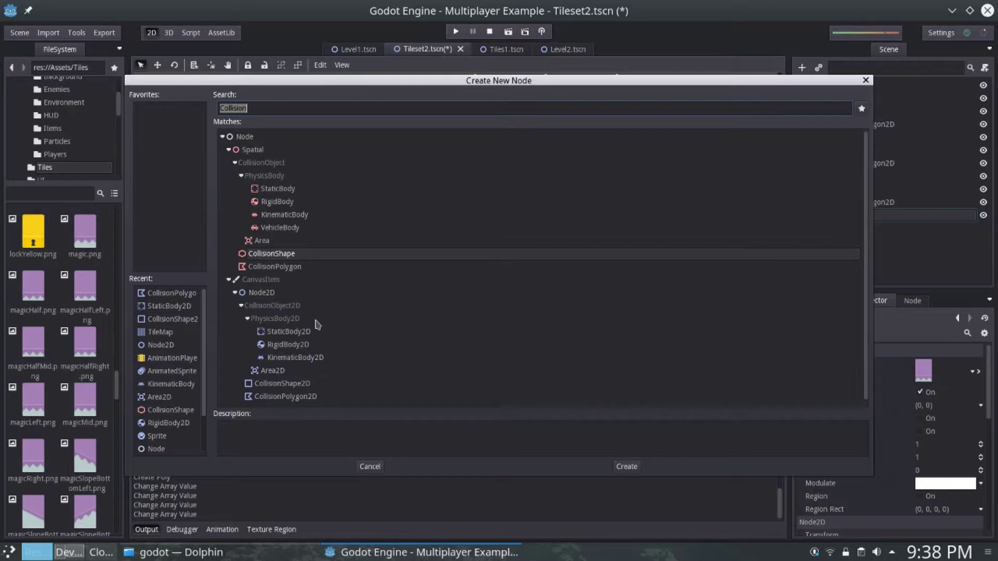
type("Stat")
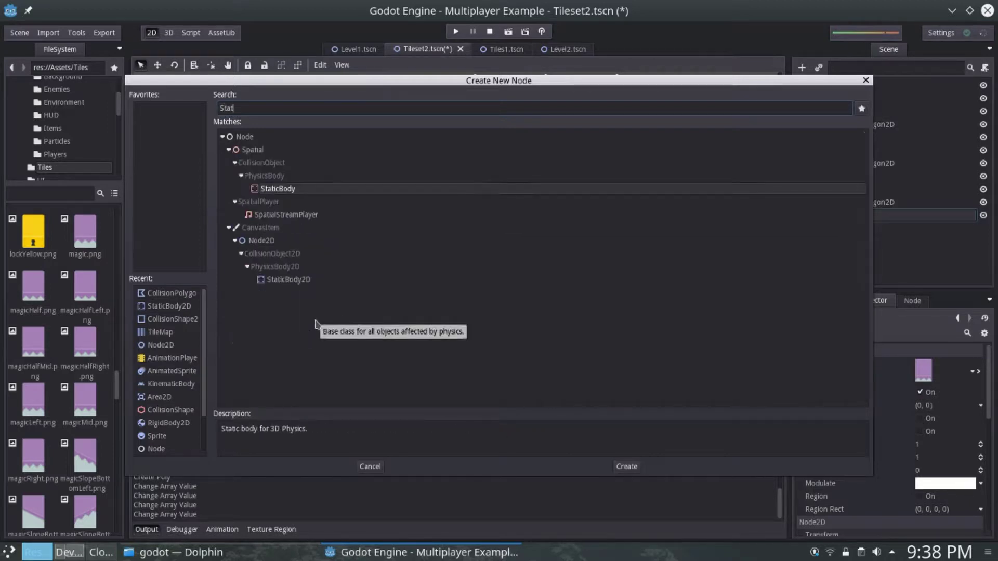
double_click(322, 280)
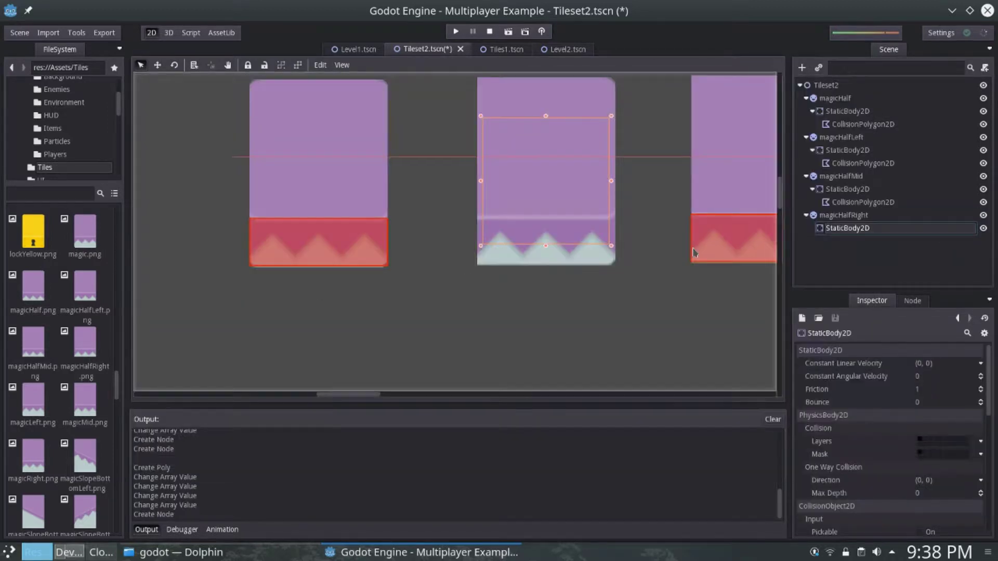
right_click(831, 232)
left_click(914, 233)
type("C")
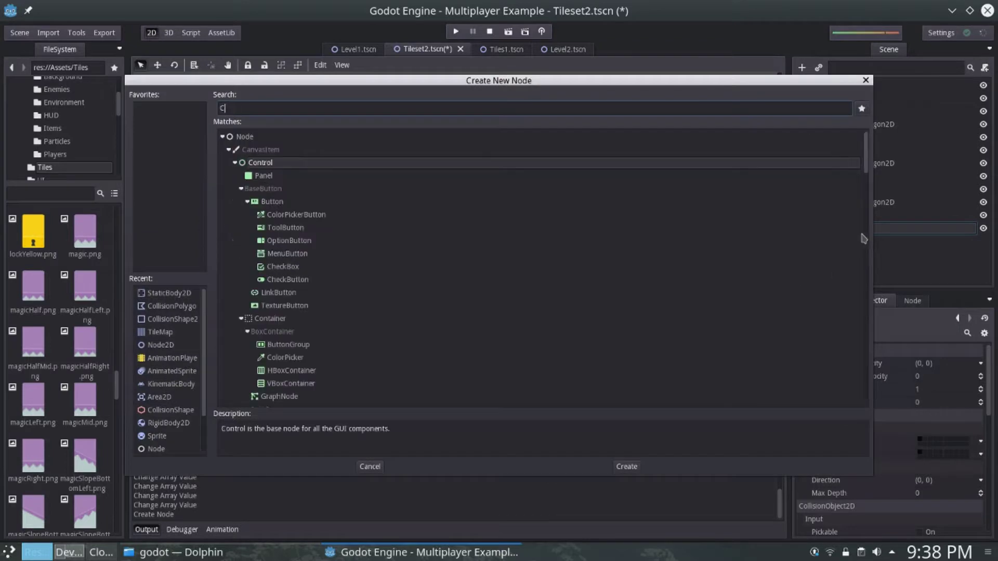
type("ollision")
left_click(312, 397)
double_click(337, 400)
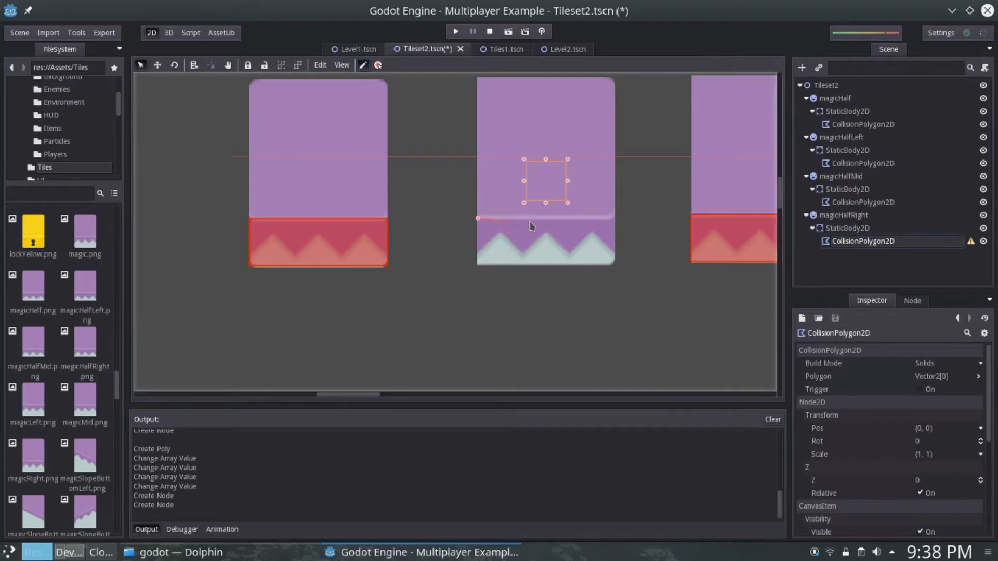
Draw magicHalfRight's collision polygon around the tile's lower band
left_click(615, 264)
left_click(476, 264)
left_click(478, 219)
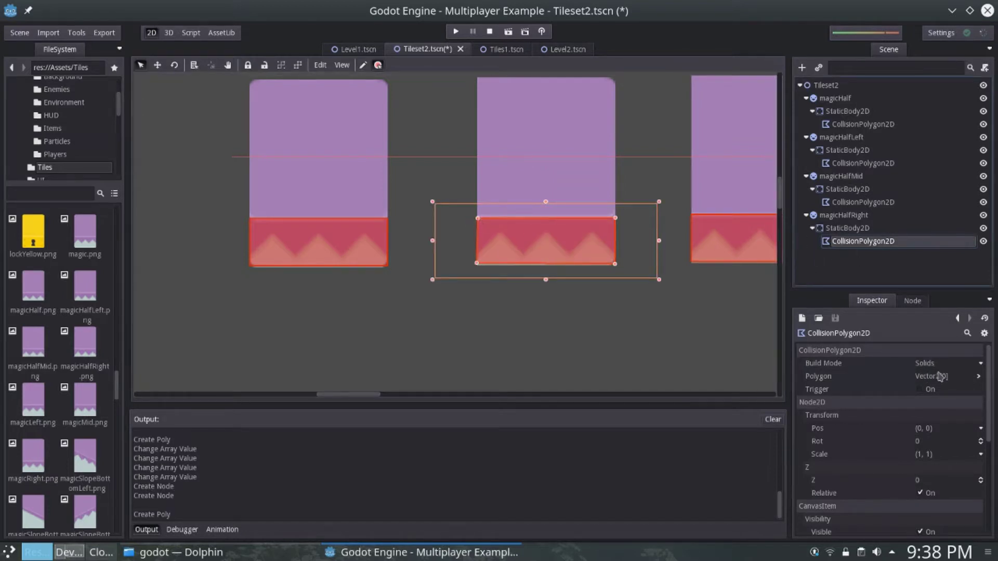
left_click(979, 376)
Set its first two polygon points to (-35, 18) and (35, 18)
left_click(934, 409)
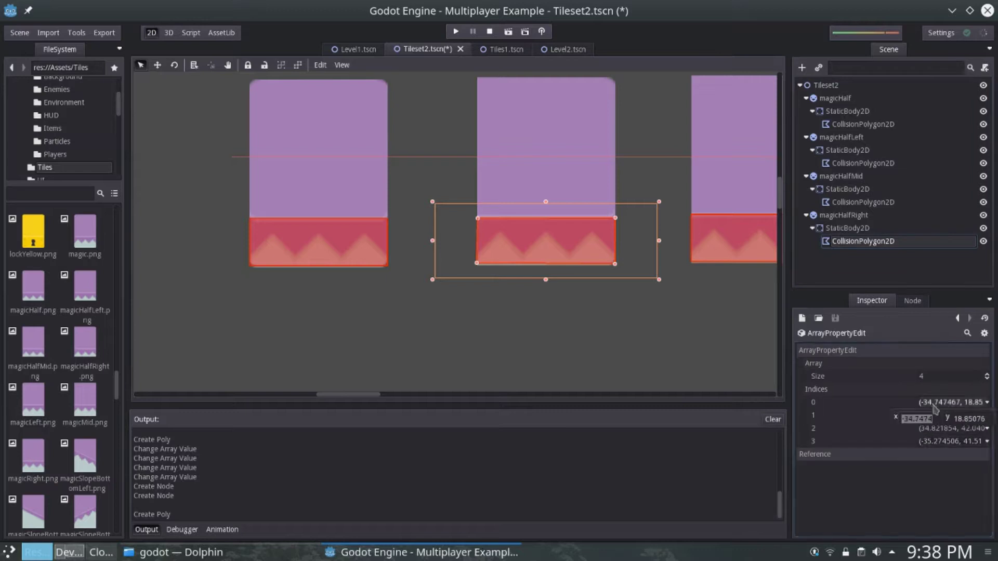
type("-35")
key("Tab")
type("18")
key("Return")
left_click(879, 435)
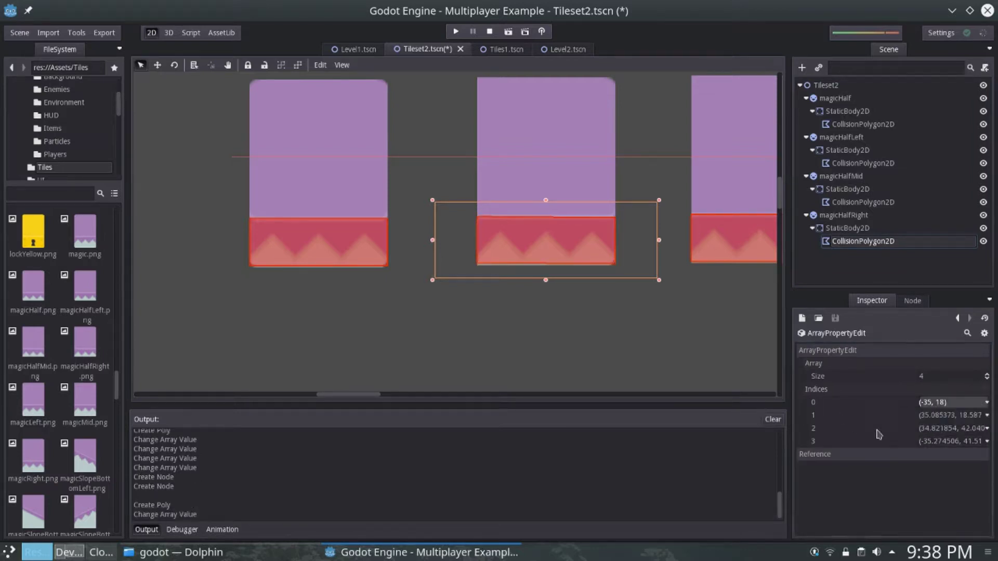
left_click(936, 418)
type("35")
key("Tab")
type("18")
key("Return")
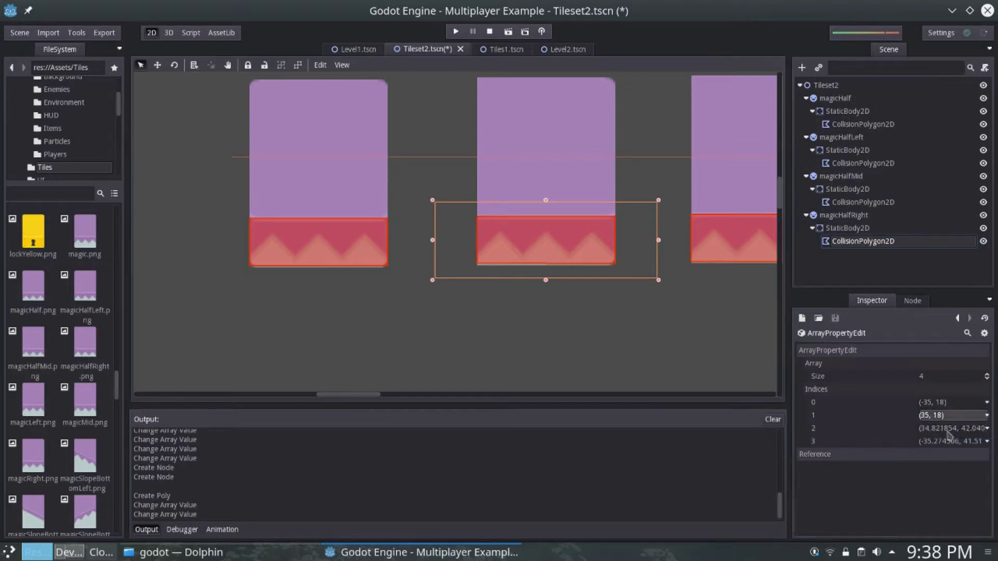
Set its third and fourth polygon points to (35, 42) and (-35, 42)
left_click(946, 429)
type("35")
key("Tab")
type("42")
key("Return")
left_click(947, 436)
left_click(935, 442)
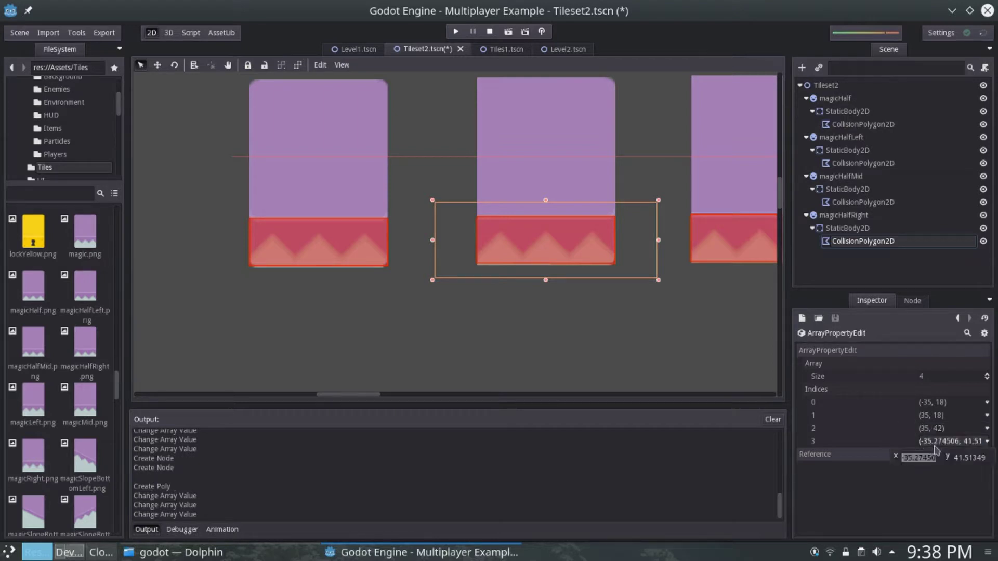
type("-35")
key("Tab")
type("42")
key("Return")
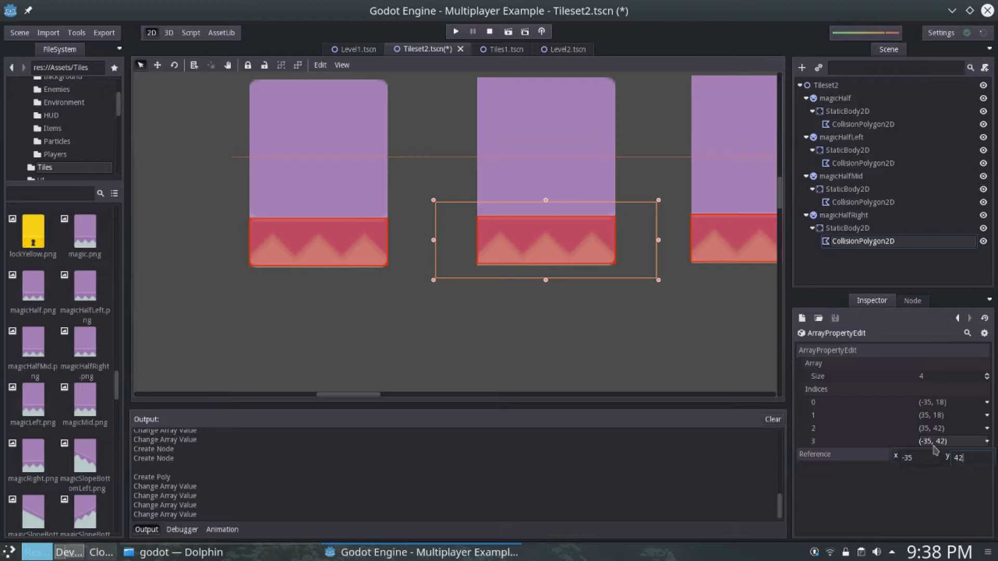
left_click(882, 339)
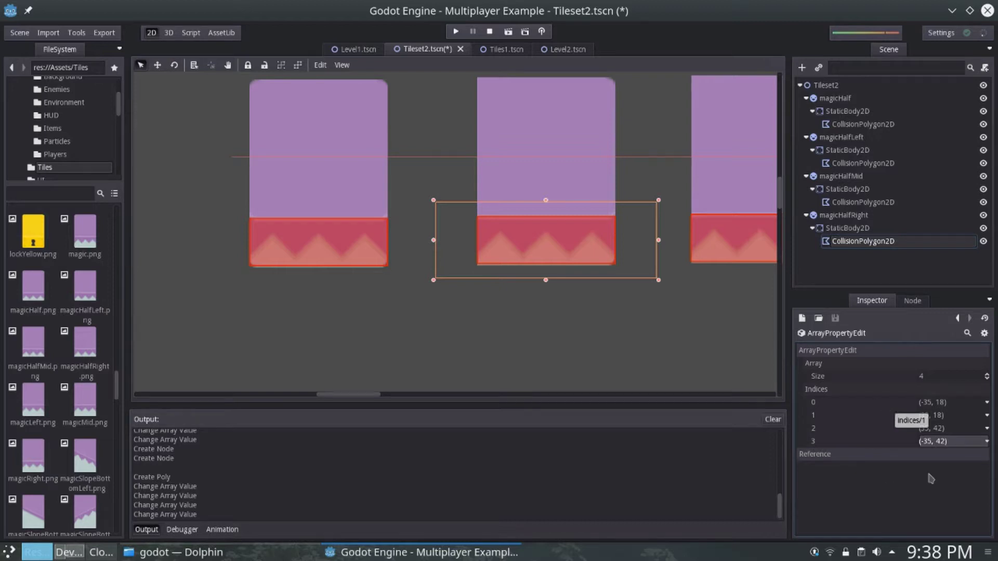
middle_click_drag(675, 334, 622, 374)
Save the scene, export it as a TileSet over ExampleTileset.tres, and switch to Level2
key("ctrl+s")
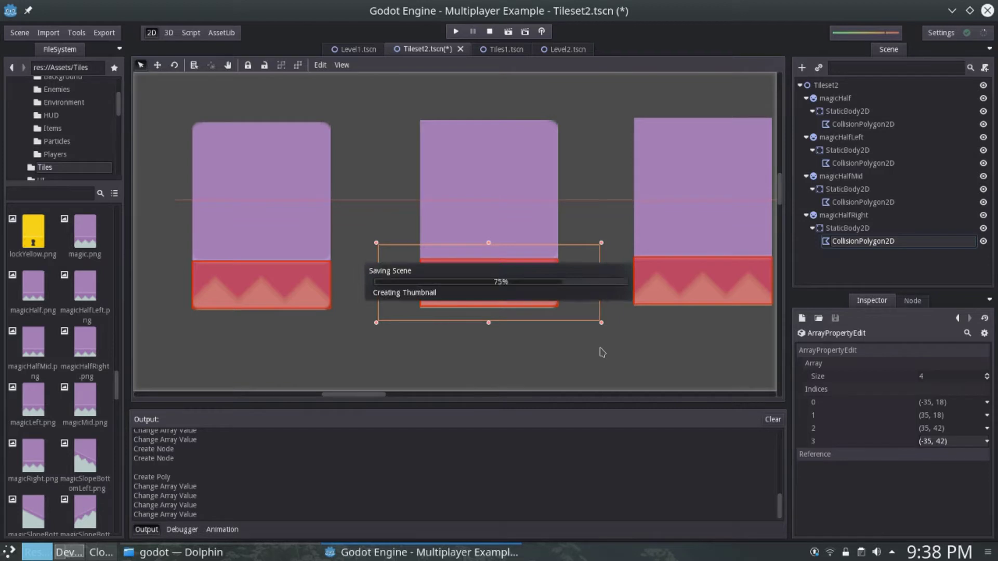
left_click(20, 32)
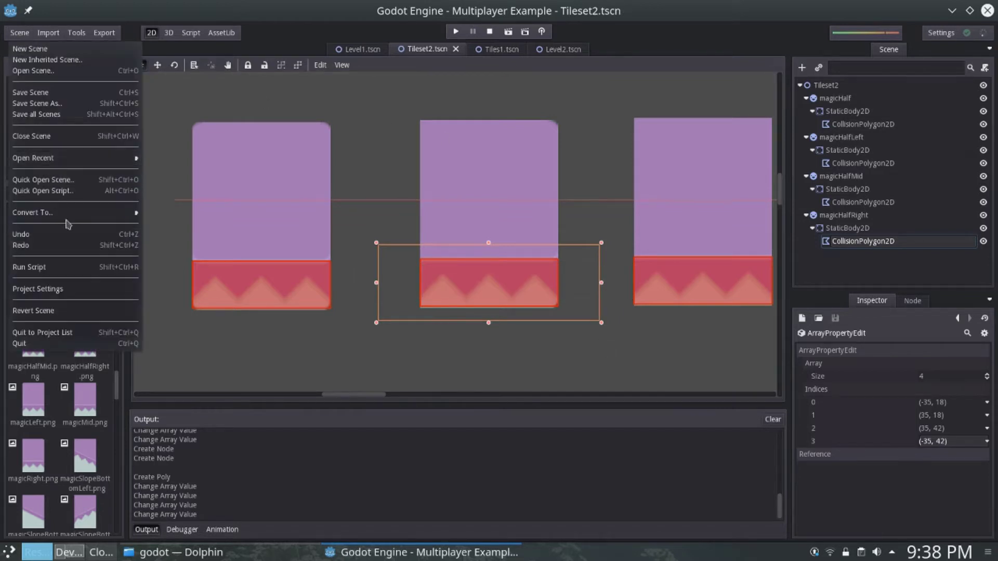
mouse_move(78, 213)
left_click(204, 248)
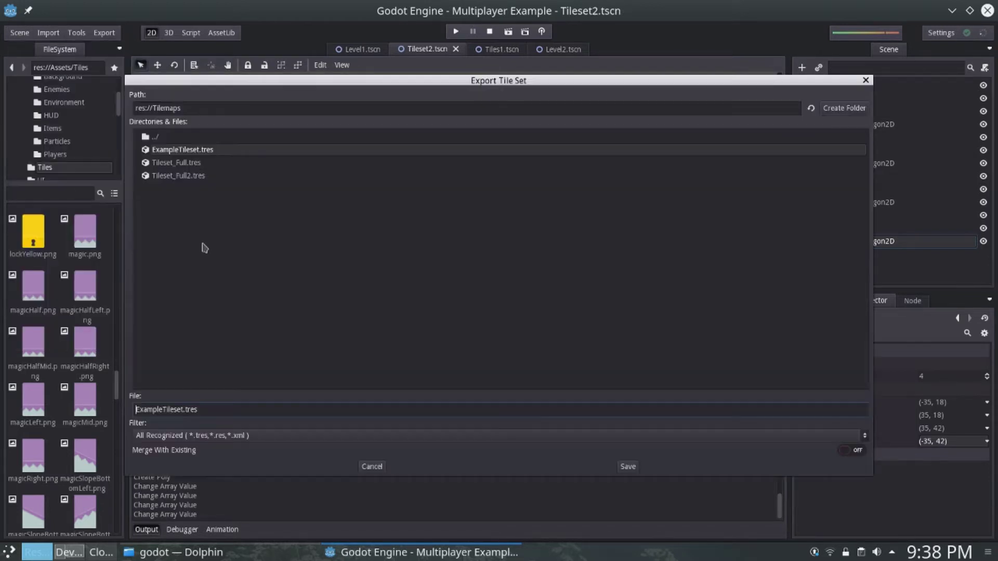
left_click(234, 150)
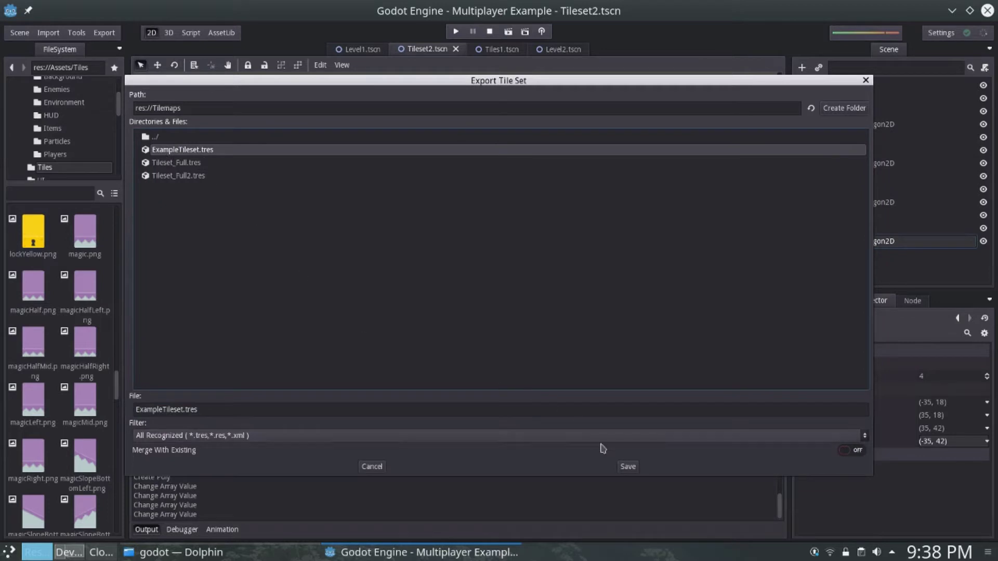
left_click(628, 467)
left_click(519, 292)
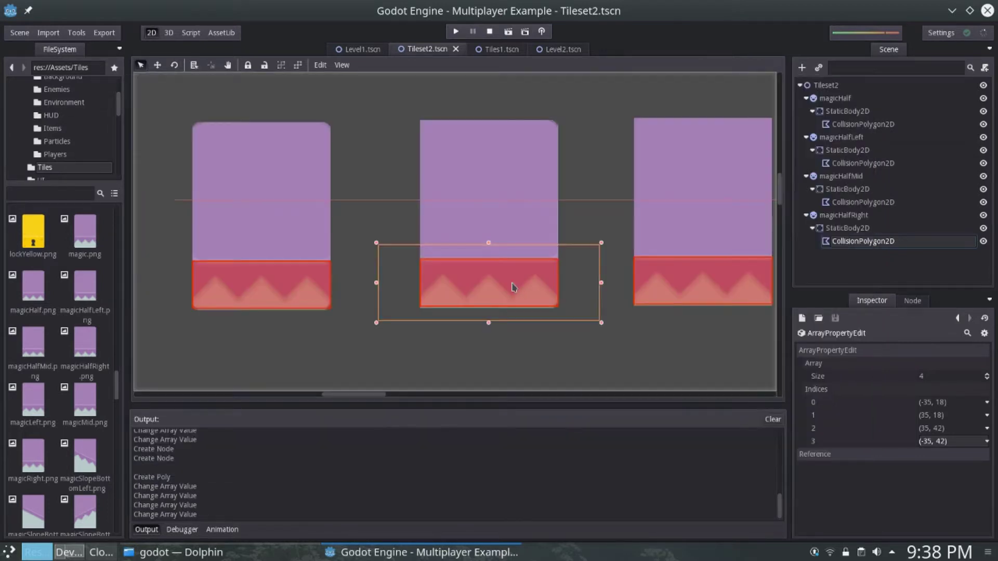
left_click(561, 50)
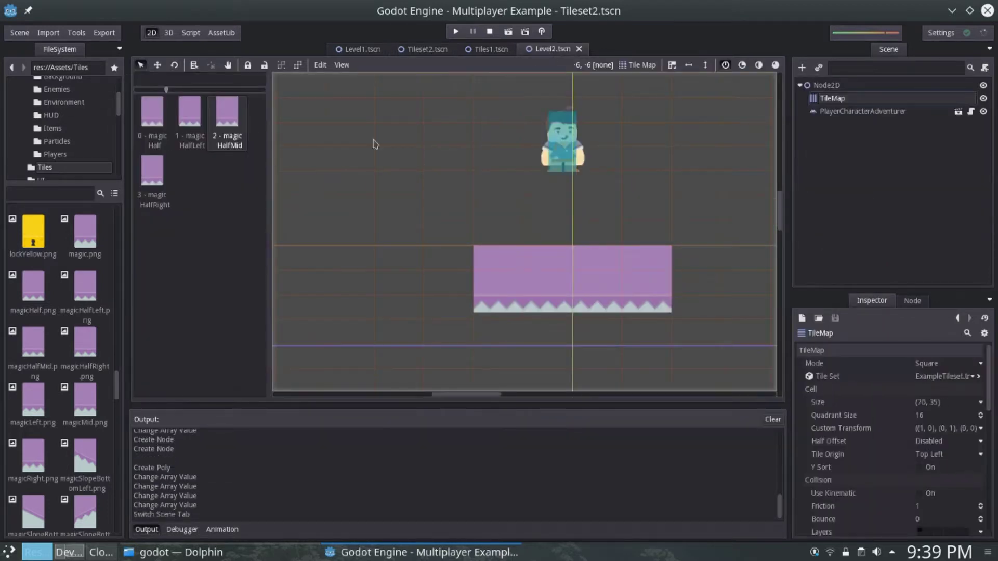
left_click(183, 167)
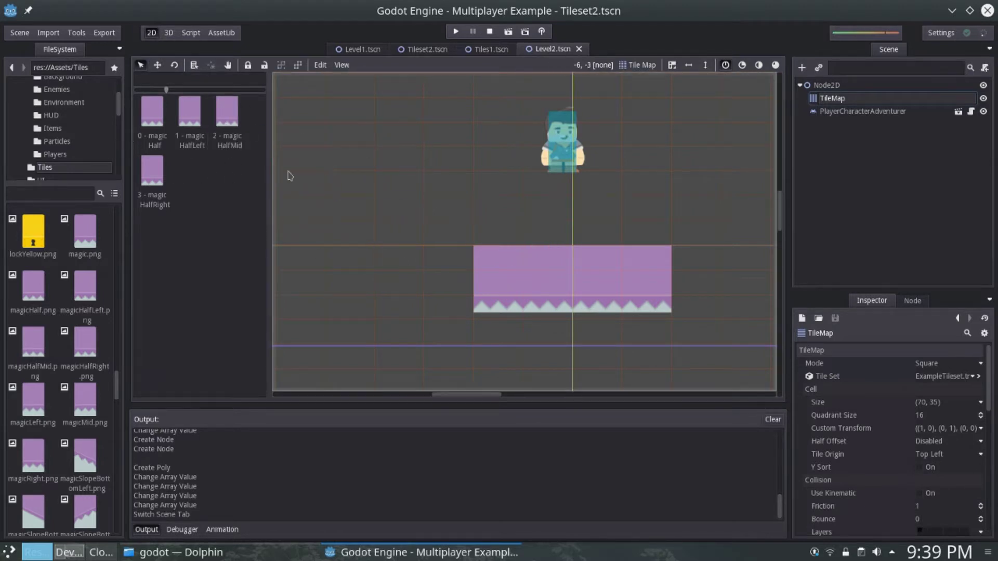
Paint a left platform from magic HalfLeft, HalfMid and HalfRight tiles
left_click(227, 112)
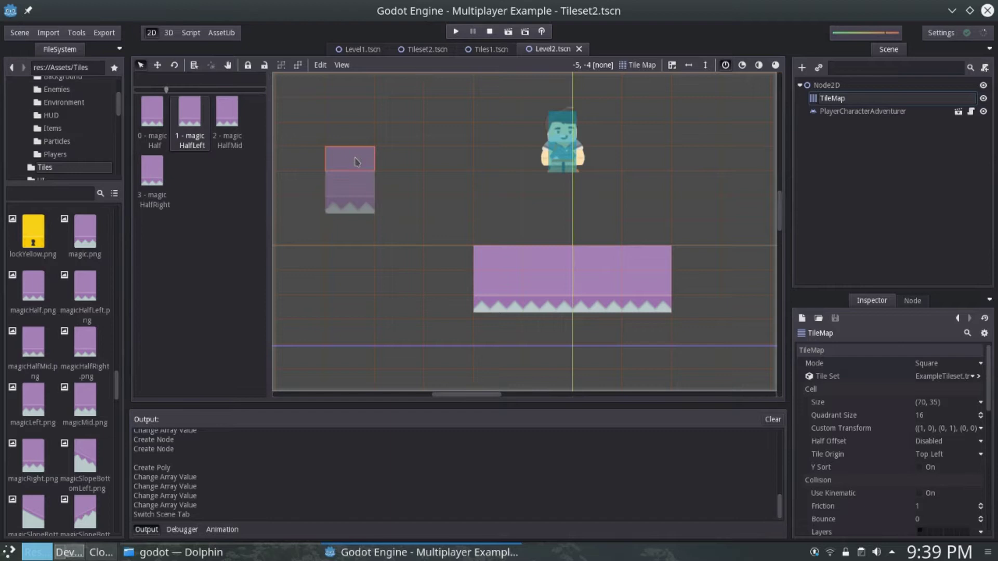
left_click(349, 179)
left_click(399, 172)
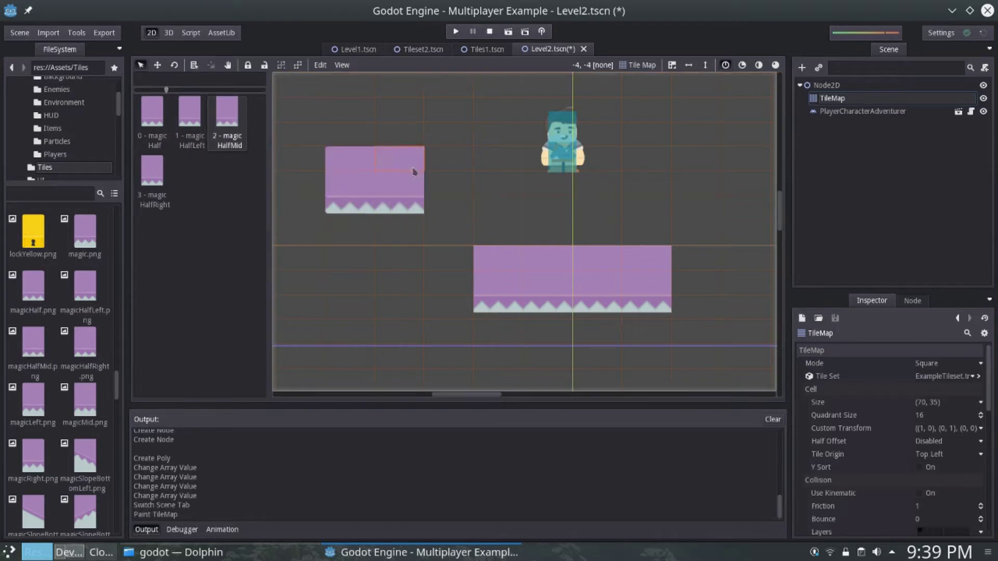
left_click(152, 172)
left_click(448, 169)
Paint a three-tile HalfLeft, HalfMid, HalfRight platform above the player, replacing a misplaced tile
mouse_move(686, 169)
middle_mouse_down()
mouse_move(546, 229)
mouse_move(640, 274)
middle_mouse_up()
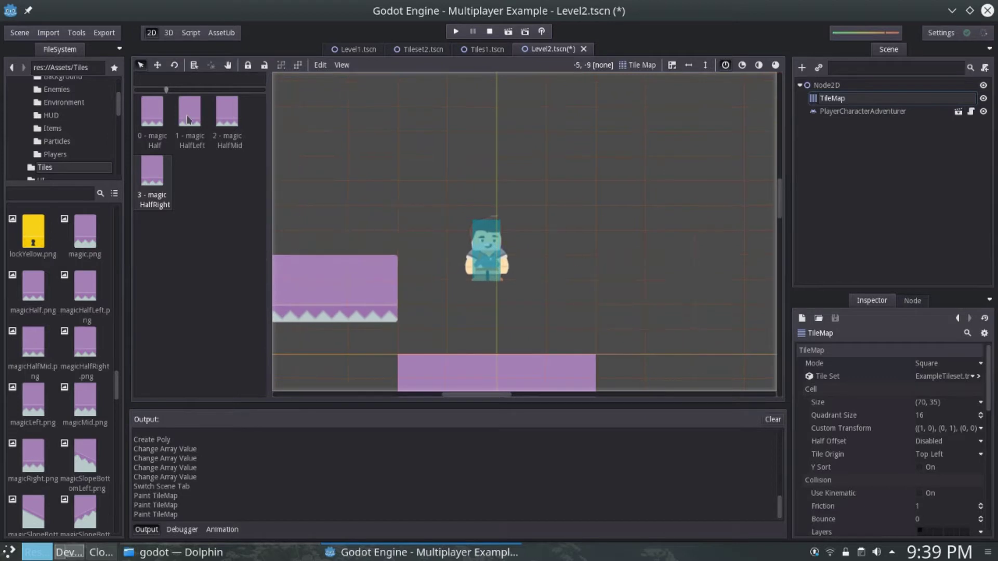
scroll(375, 145, "up", 3)
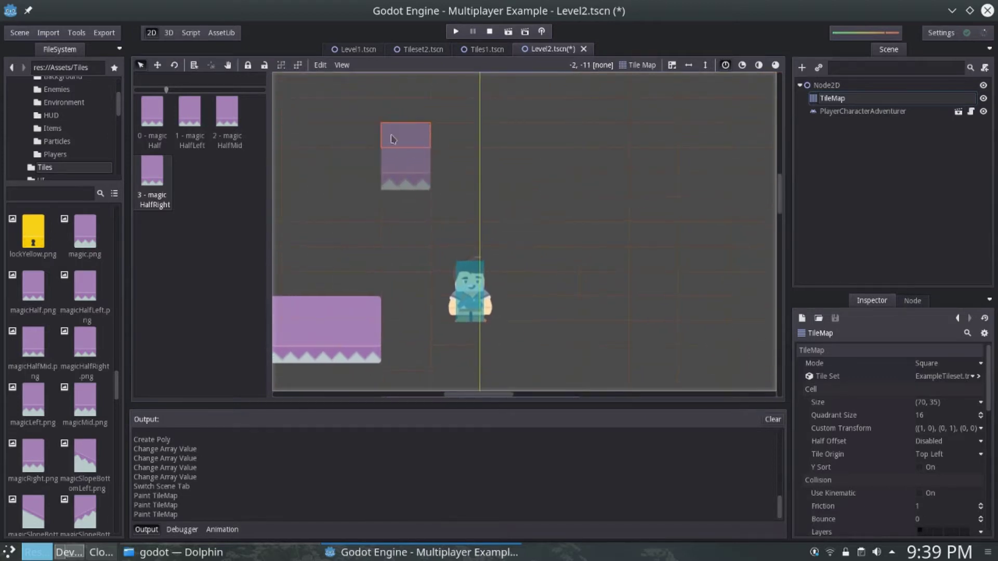
left_click(190, 120)
left_click(466, 171)
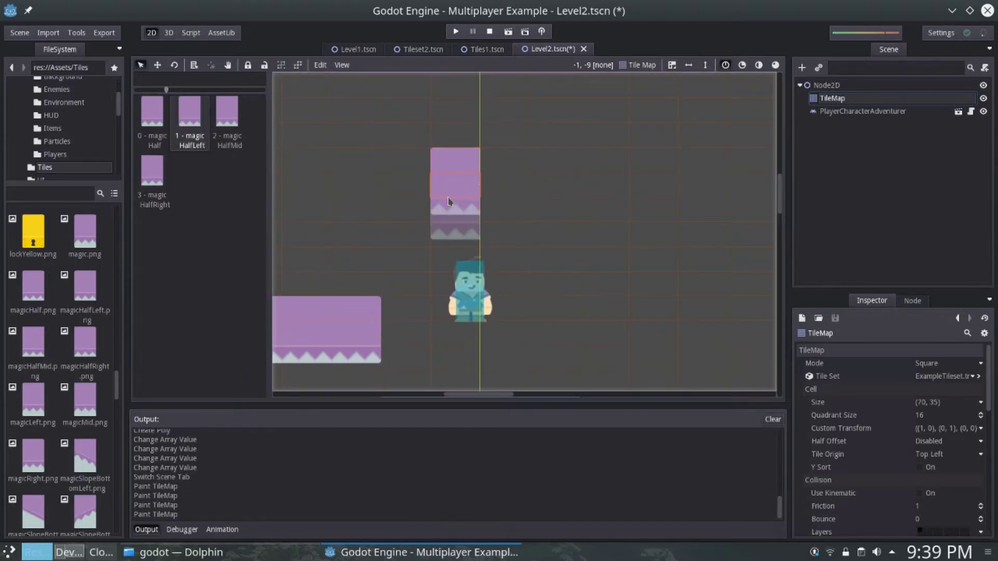
right_click(457, 205)
left_click(460, 217)
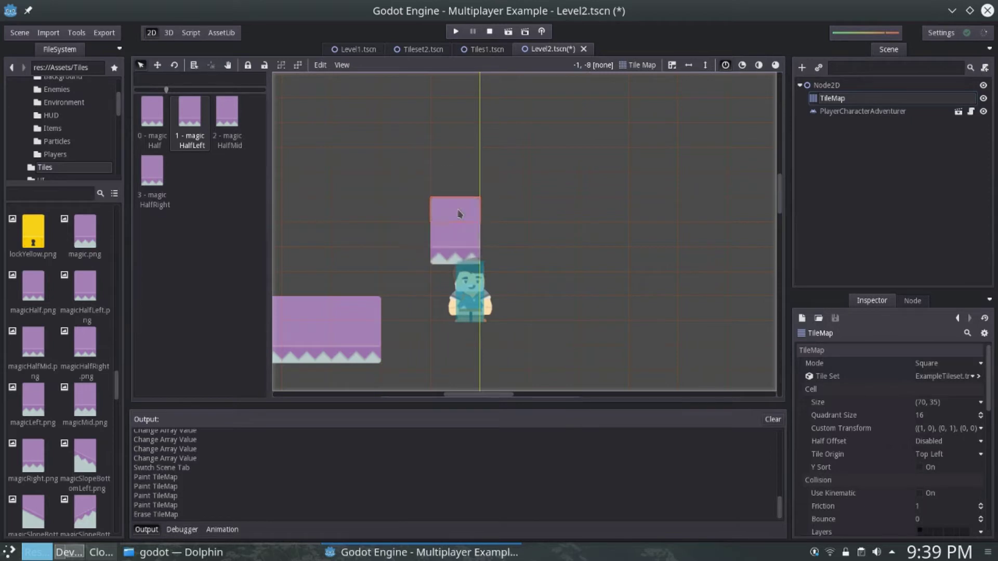
left_click(231, 125)
left_click(502, 213)
left_click(156, 177)
left_click(554, 223)
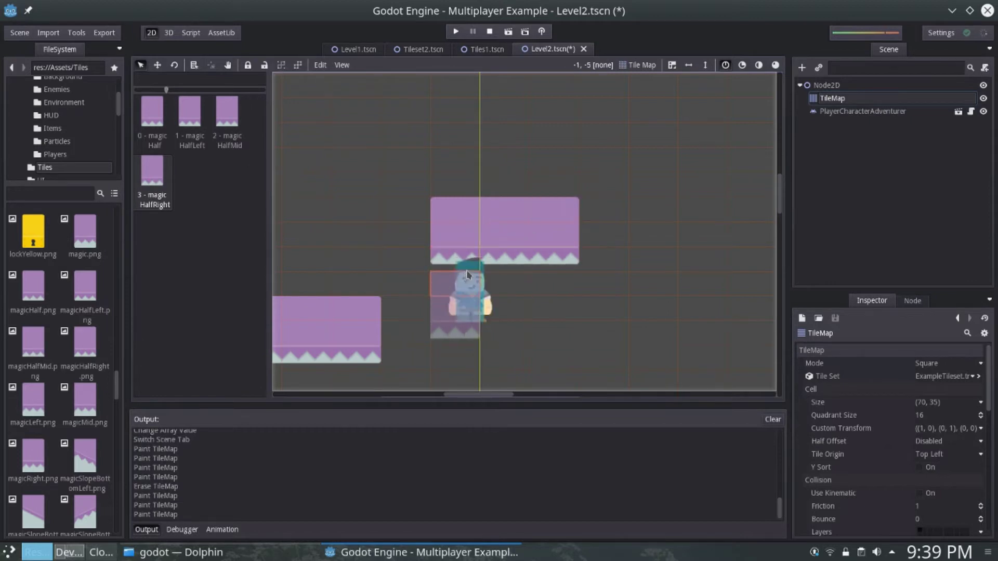
left_click(879, 111)
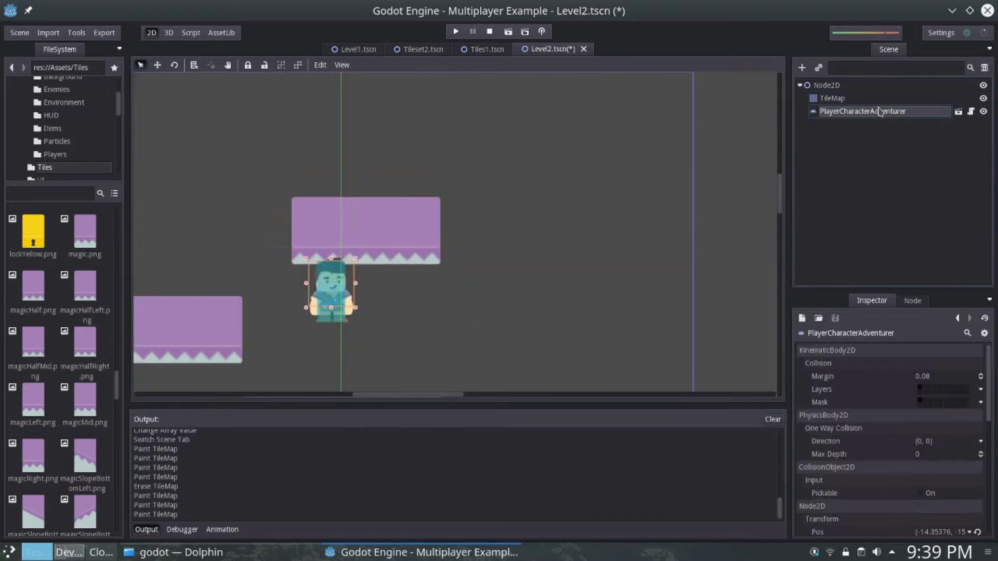
Save and run Level2, jumping the character onto the left and upper-right platforms
left_click(508, 31)
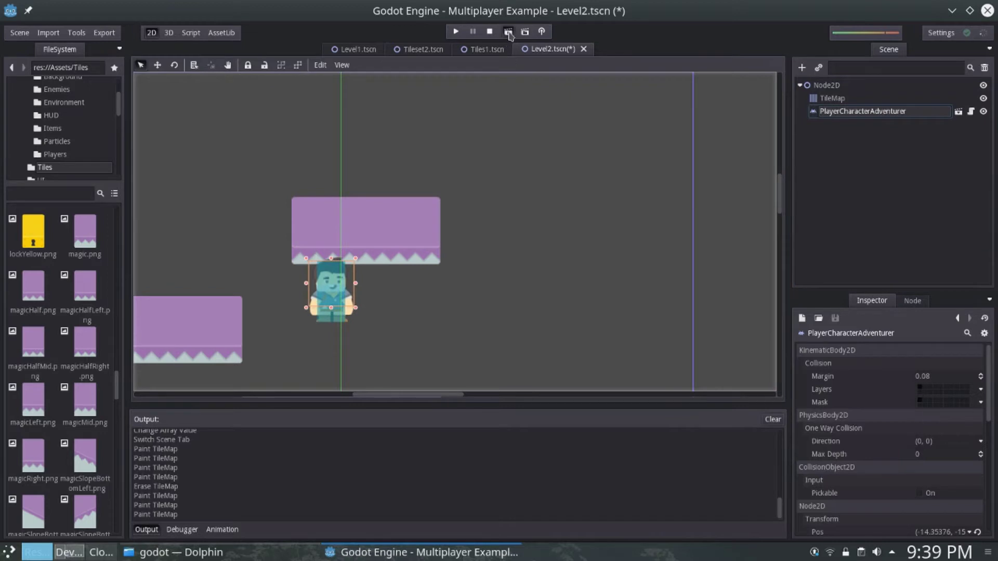
key("Left")
key("space")
key("Left")
key("space")
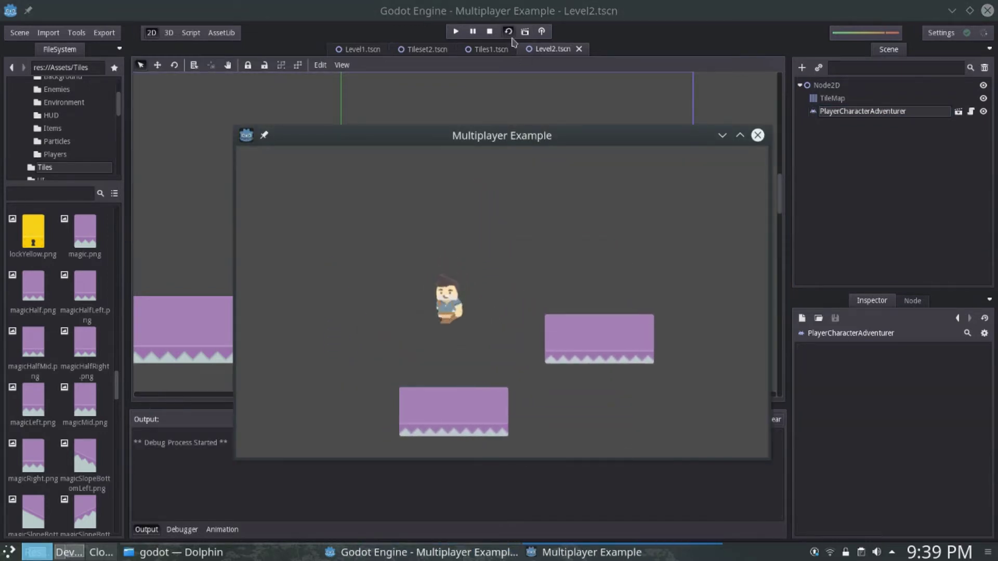
key("Right")
key("space")
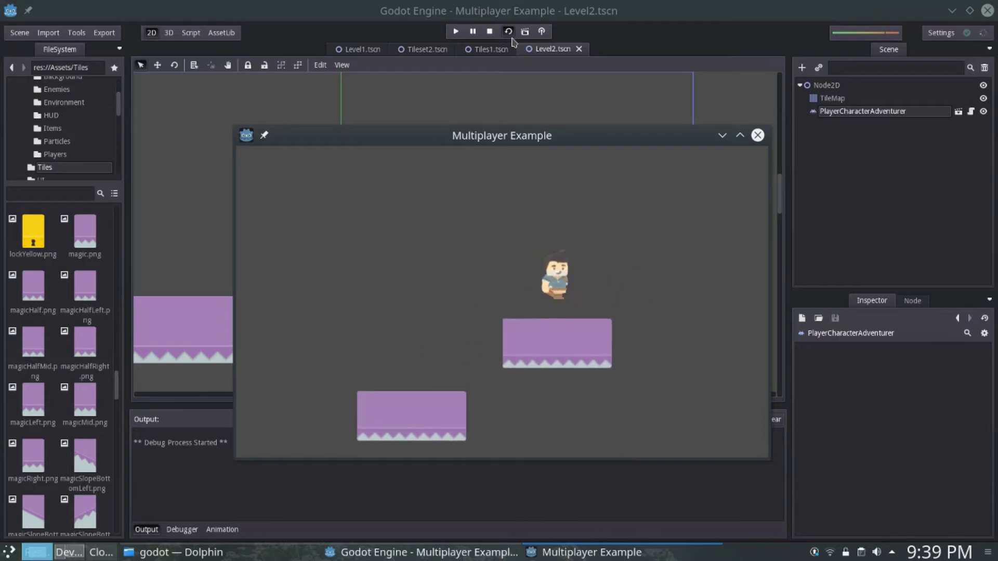
key("Left")
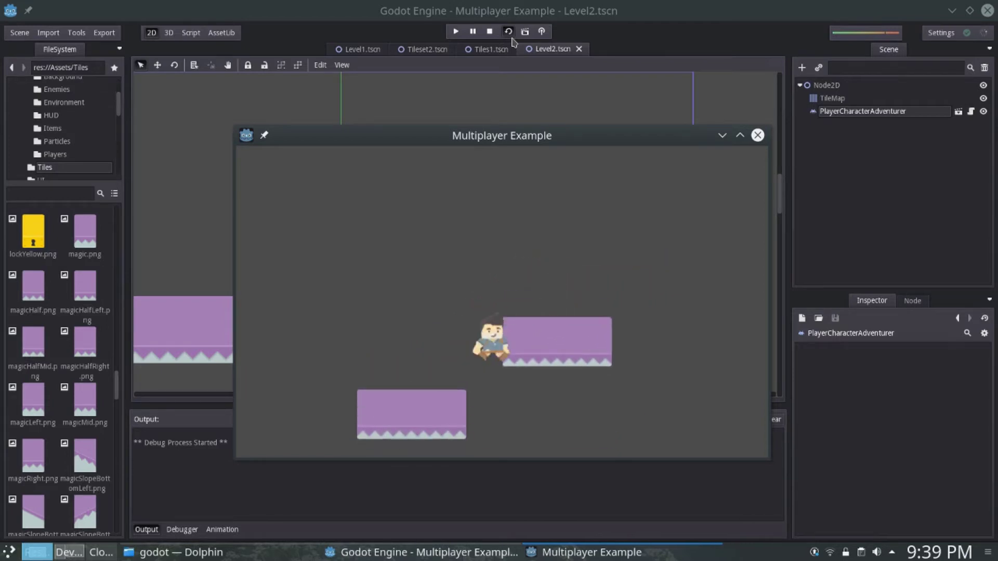
Stop the game and select PlayerCharacterAdventurer in the Scene tree
left_click(758, 135)
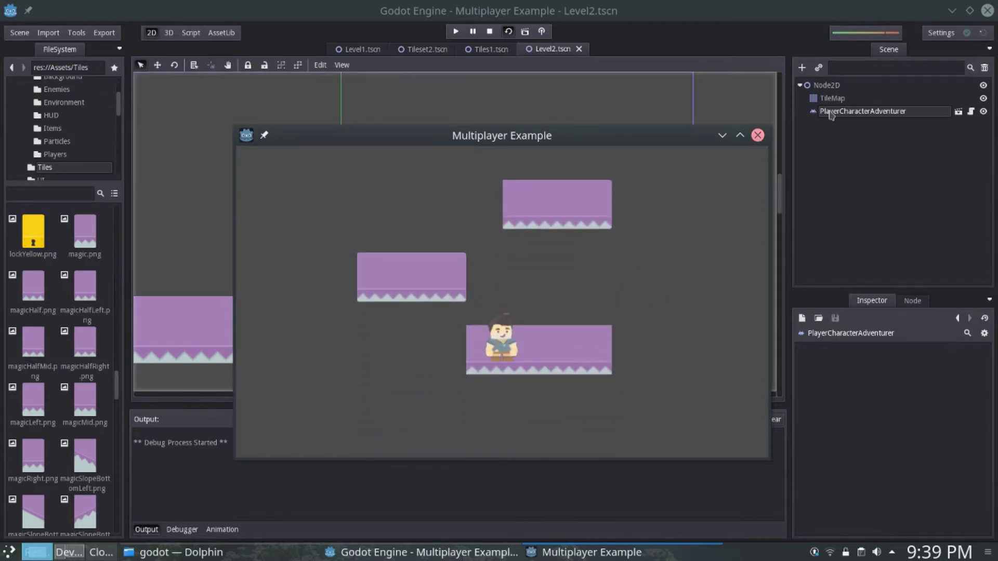
left_click(857, 98)
left_click(889, 112)
In Move mode, drag the player up onto the upper platform and rerun Level2
key("w")
left_click_drag(340, 302, 368, 266)
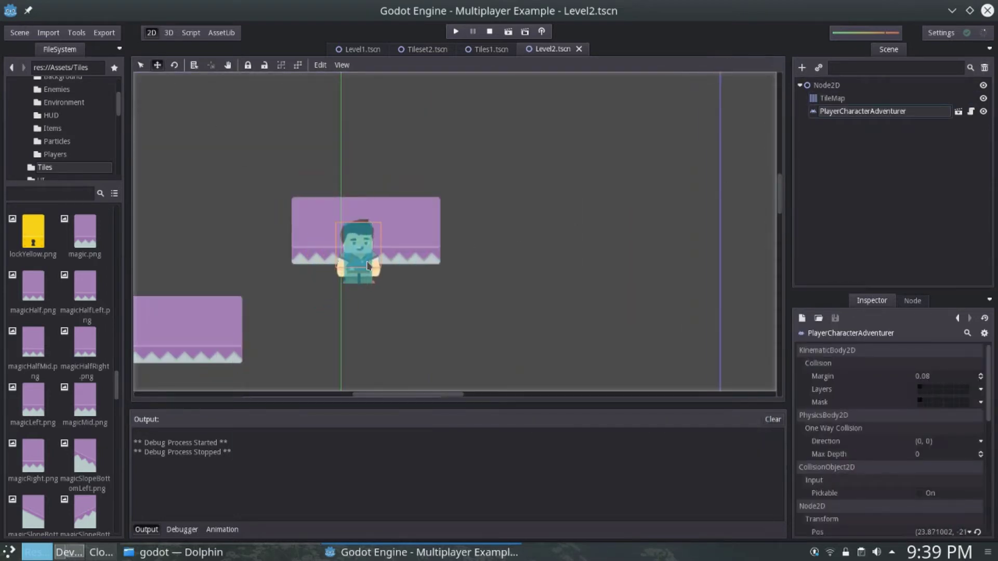
left_click(508, 32)
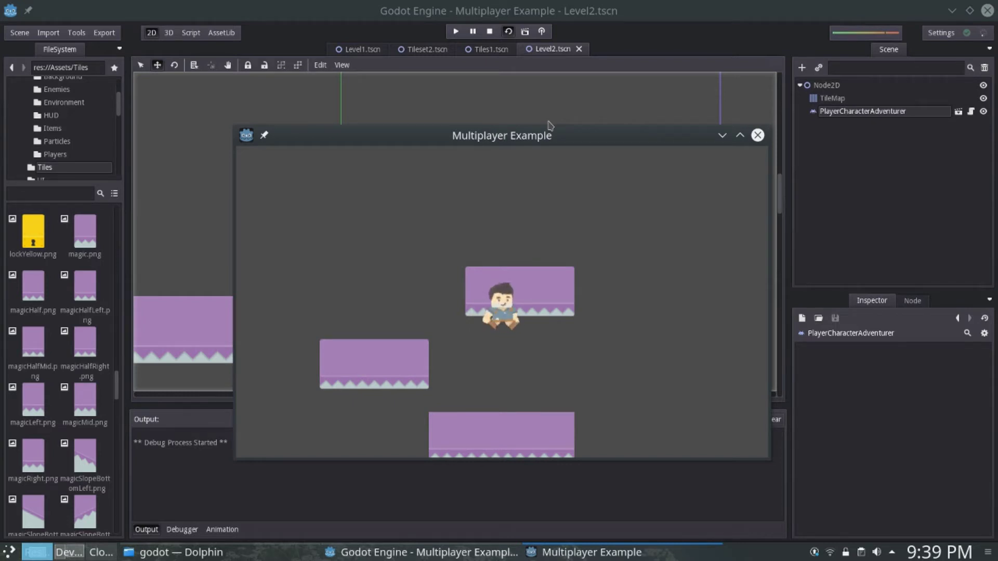
Dismiss the desktop search bar and close the running game window
key("alt+space")
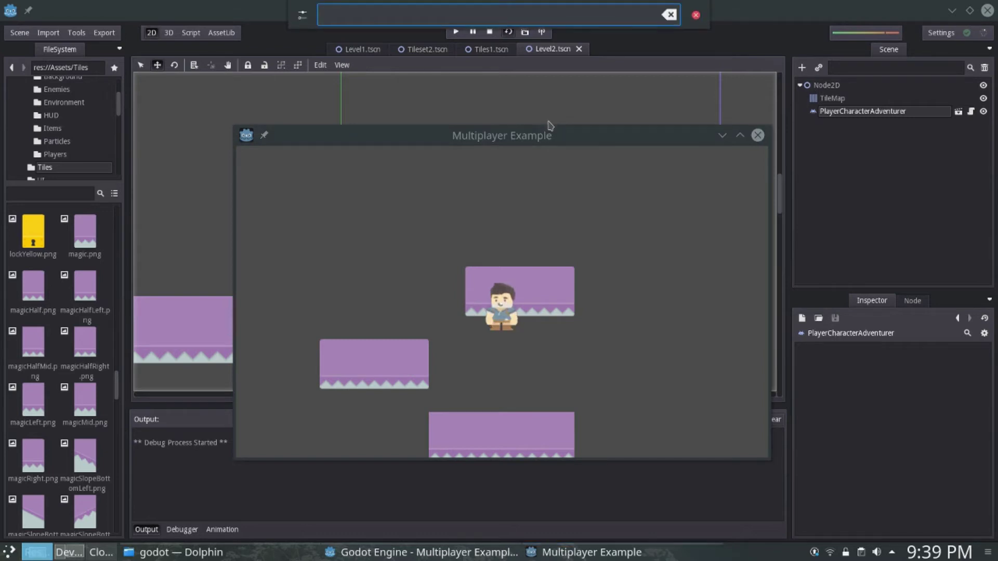
key("Escape")
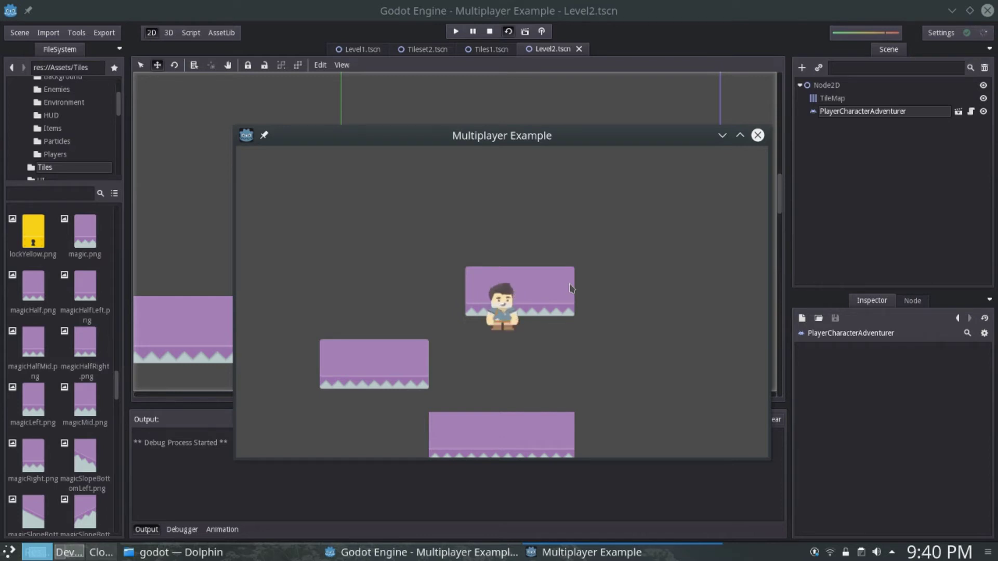
left_click(758, 136)
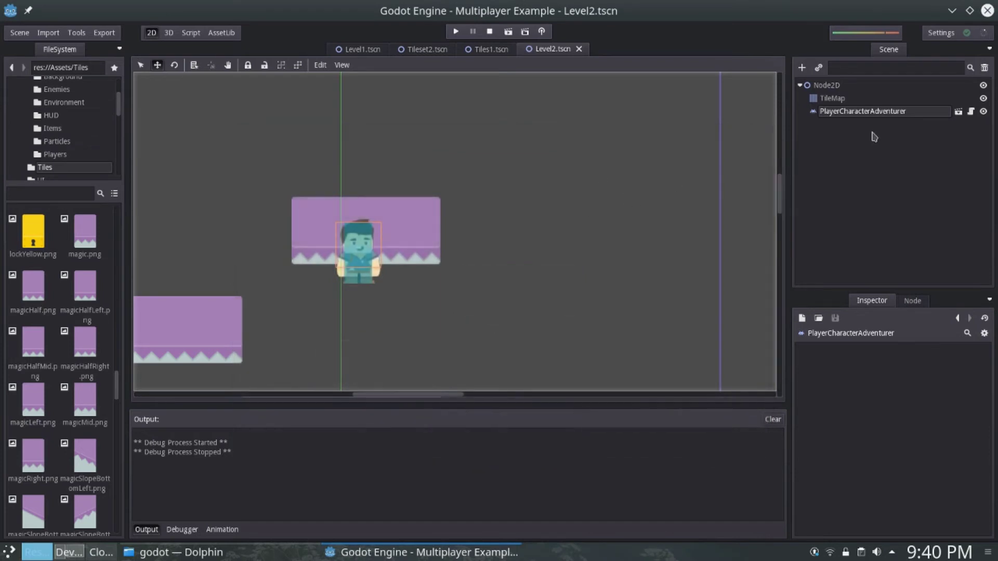
Place the player below the upper platform, run Level2, and jump onto the left and right platforms
left_click_drag(363, 231, 360, 285)
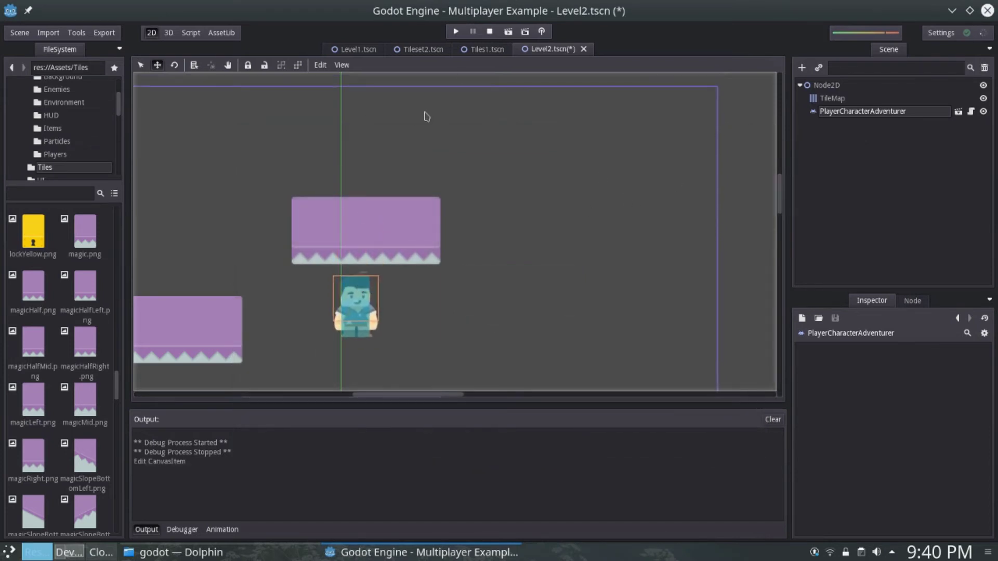
left_click(509, 31)
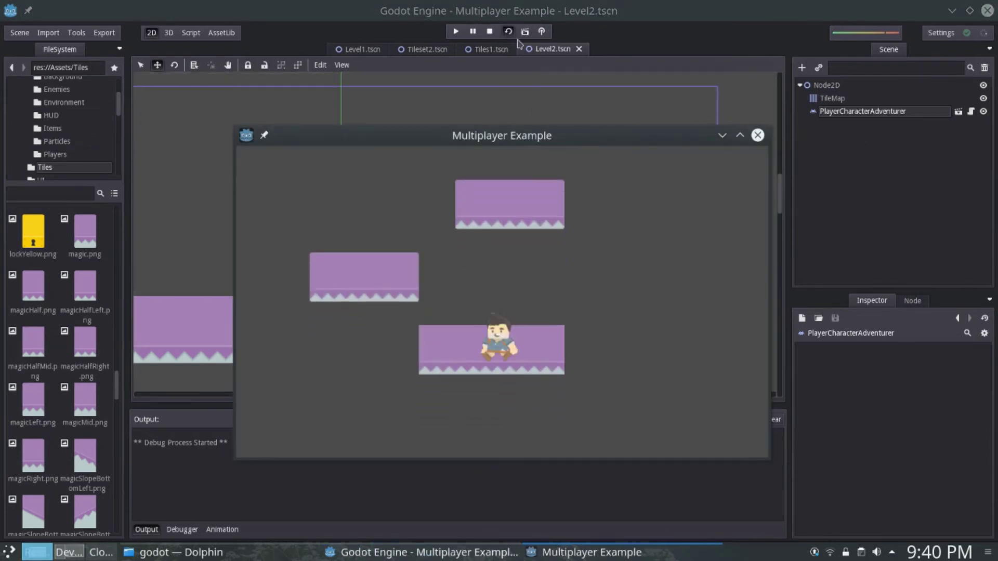
key("Left")
key("Up")
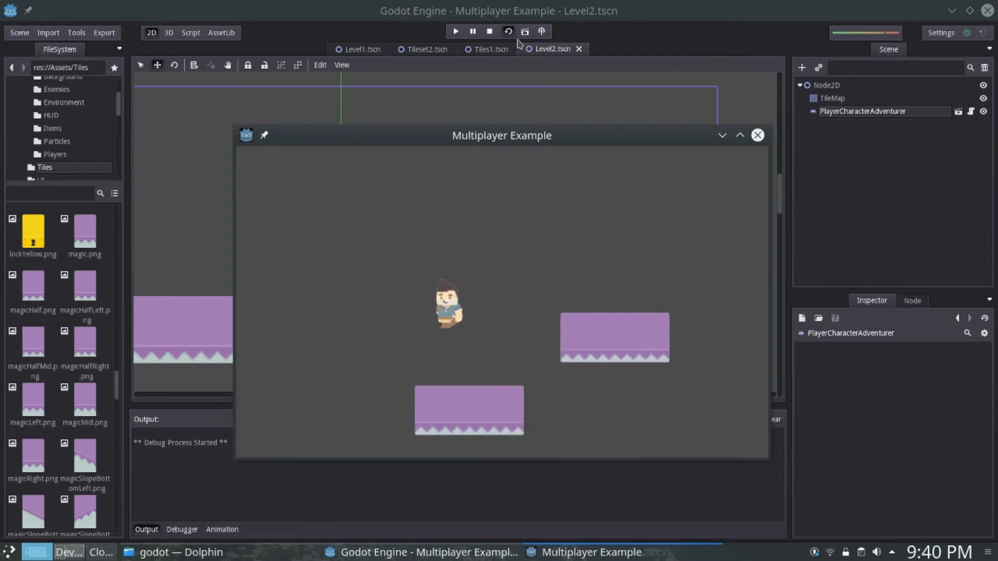
key("Right")
key("Up")
key("Left")
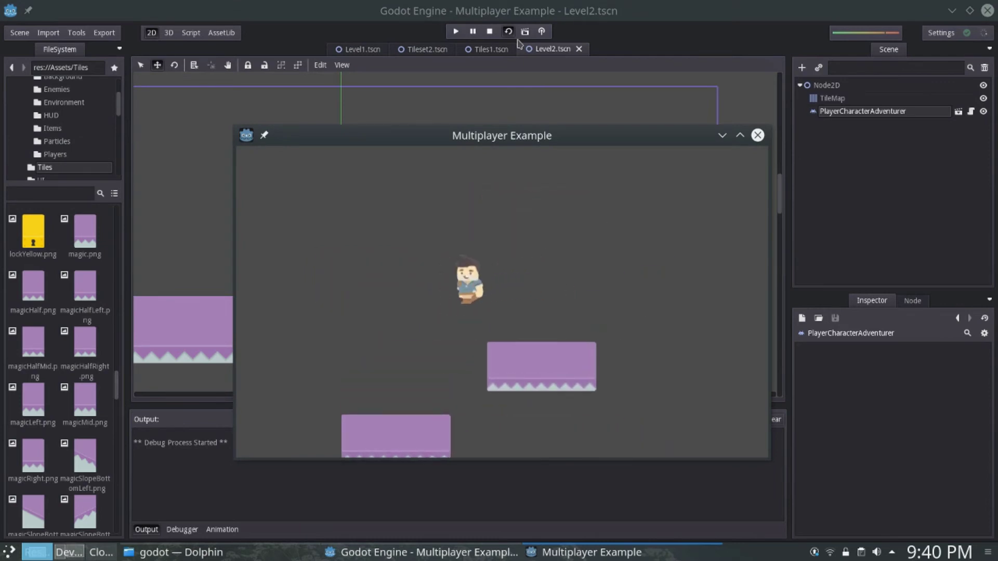
key("Right")
key("Up")
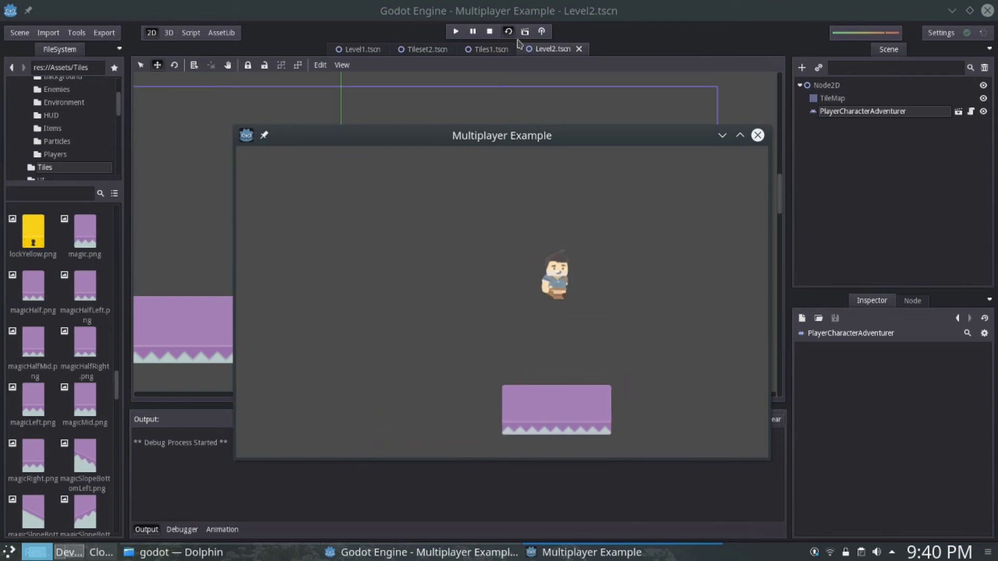
Keep running and jumping between the magic half-tile platforms in the test game
key("Left")
key("Up")
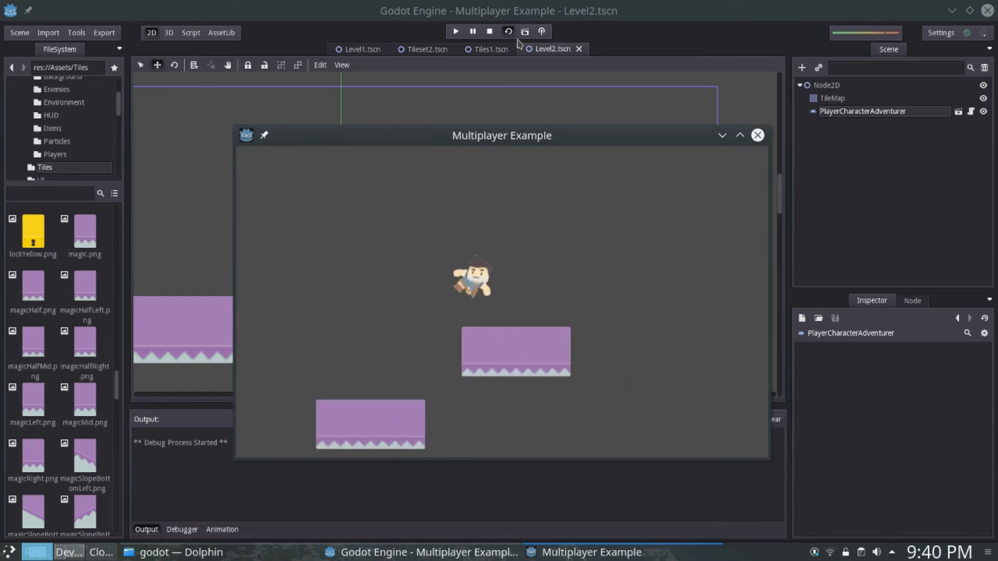
key("Right")
key("Up")
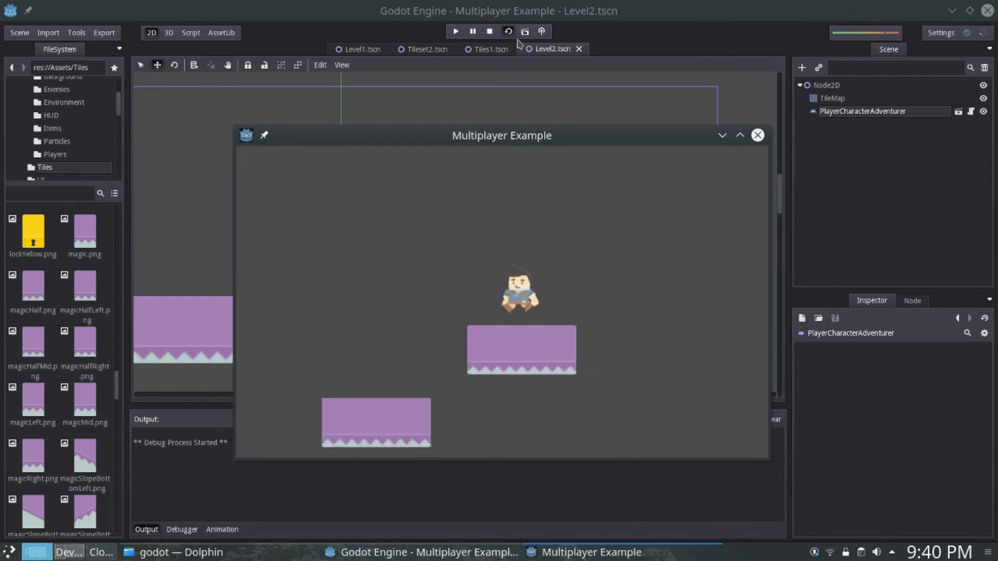
key("Left")
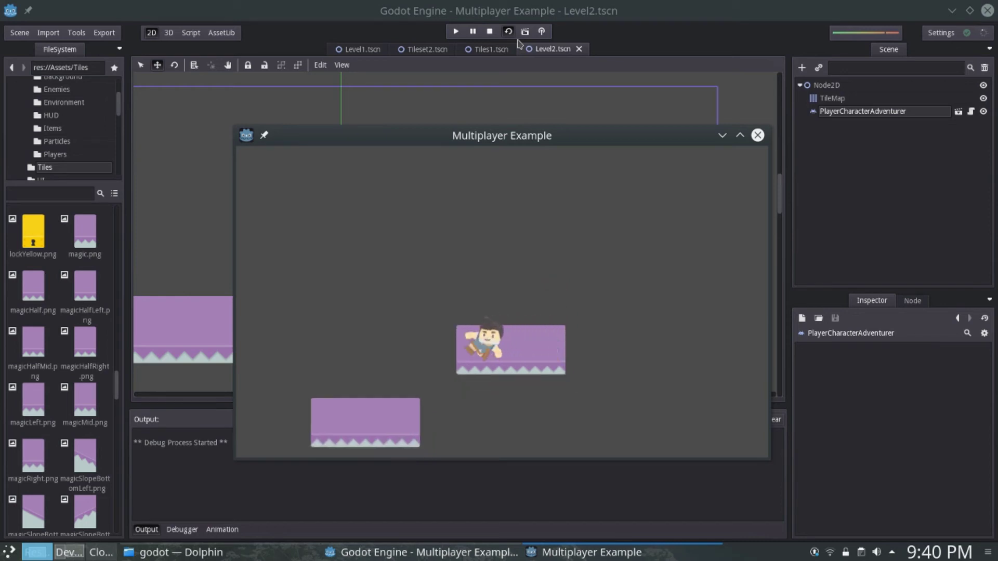
key("Left")
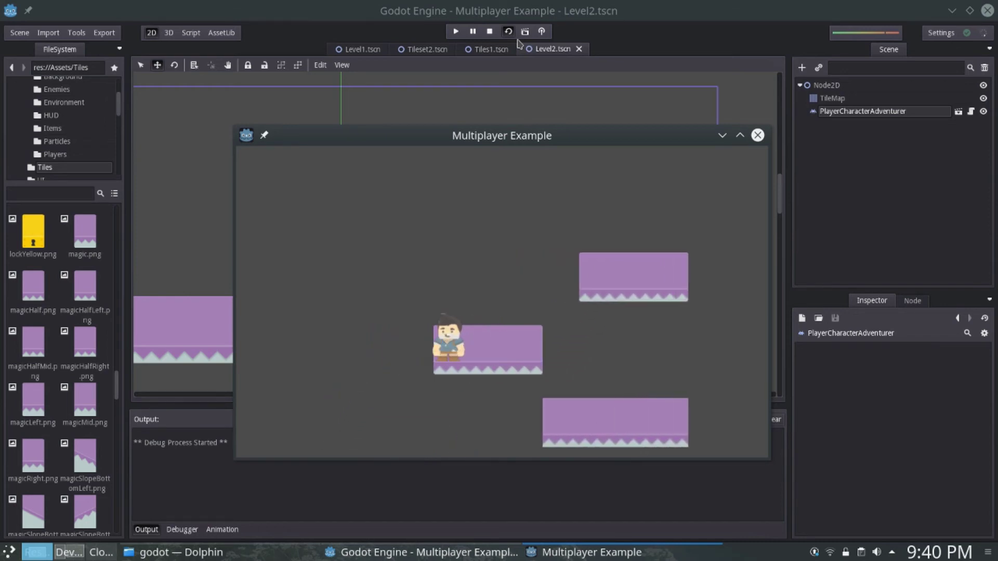
key("Right")
key("Up")
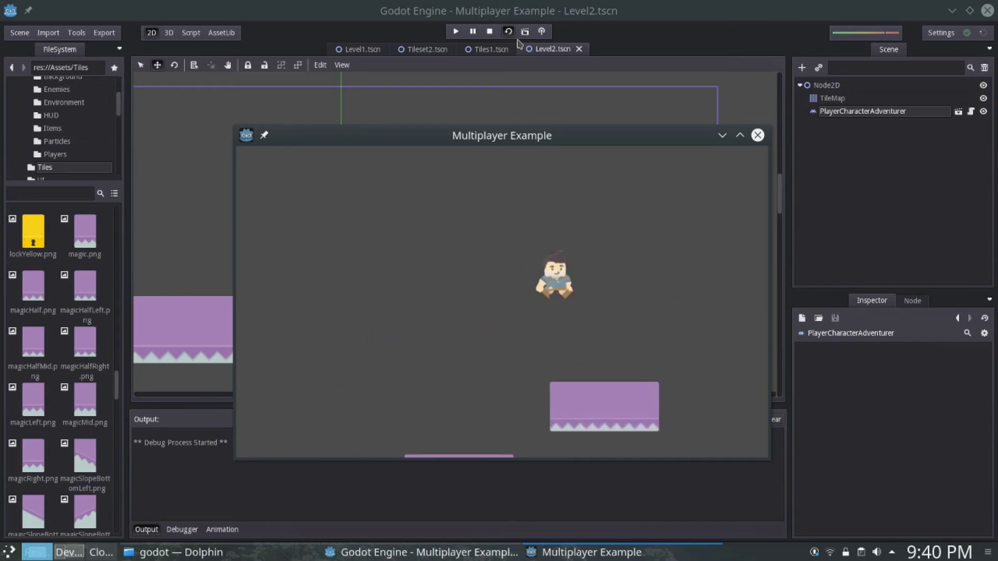
key("Right")
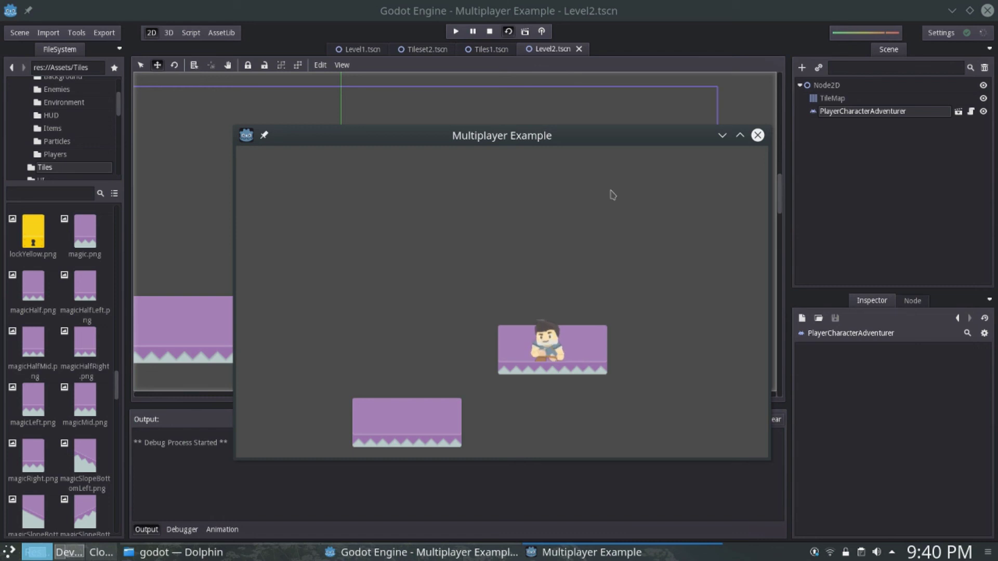
key("Up")
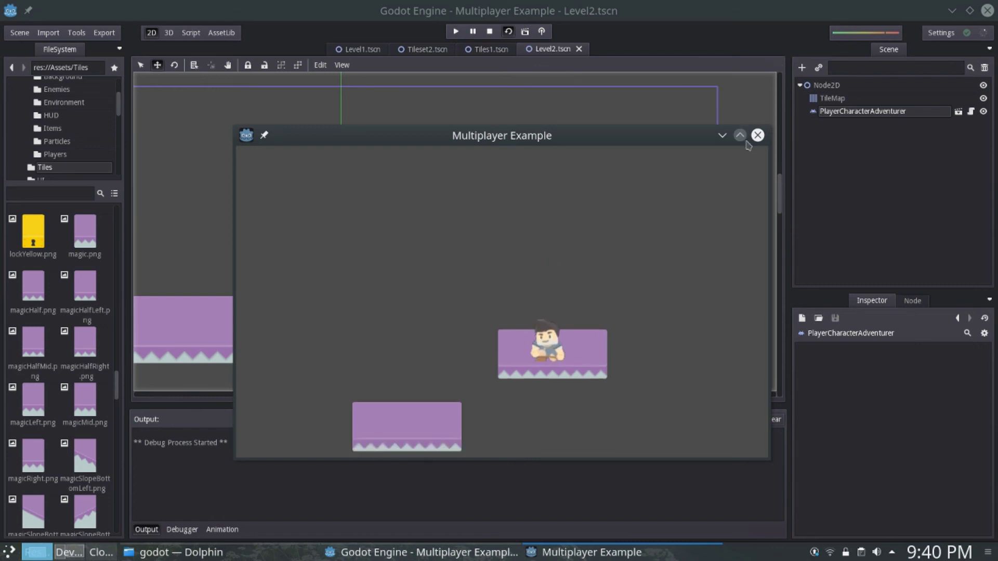
key("Right")
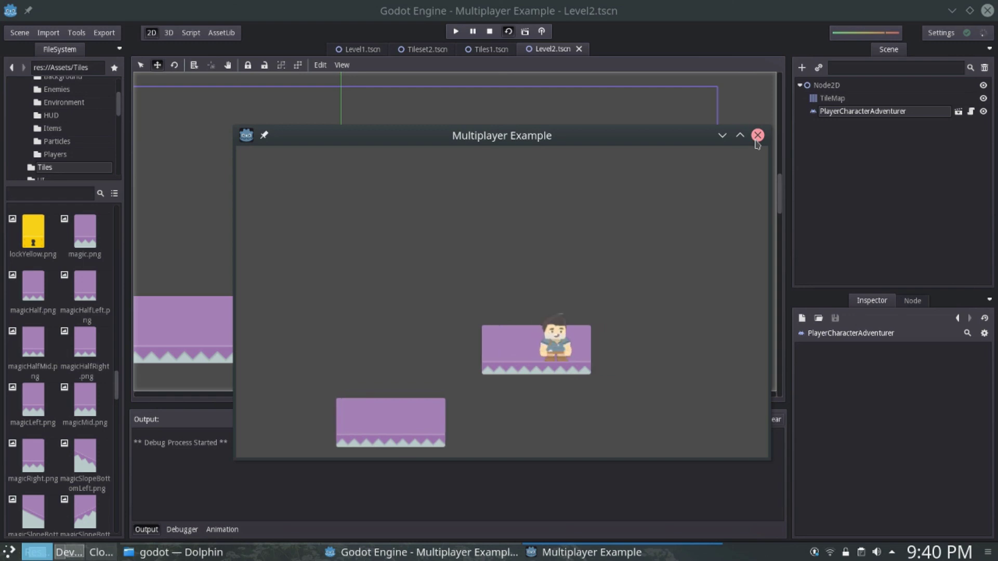